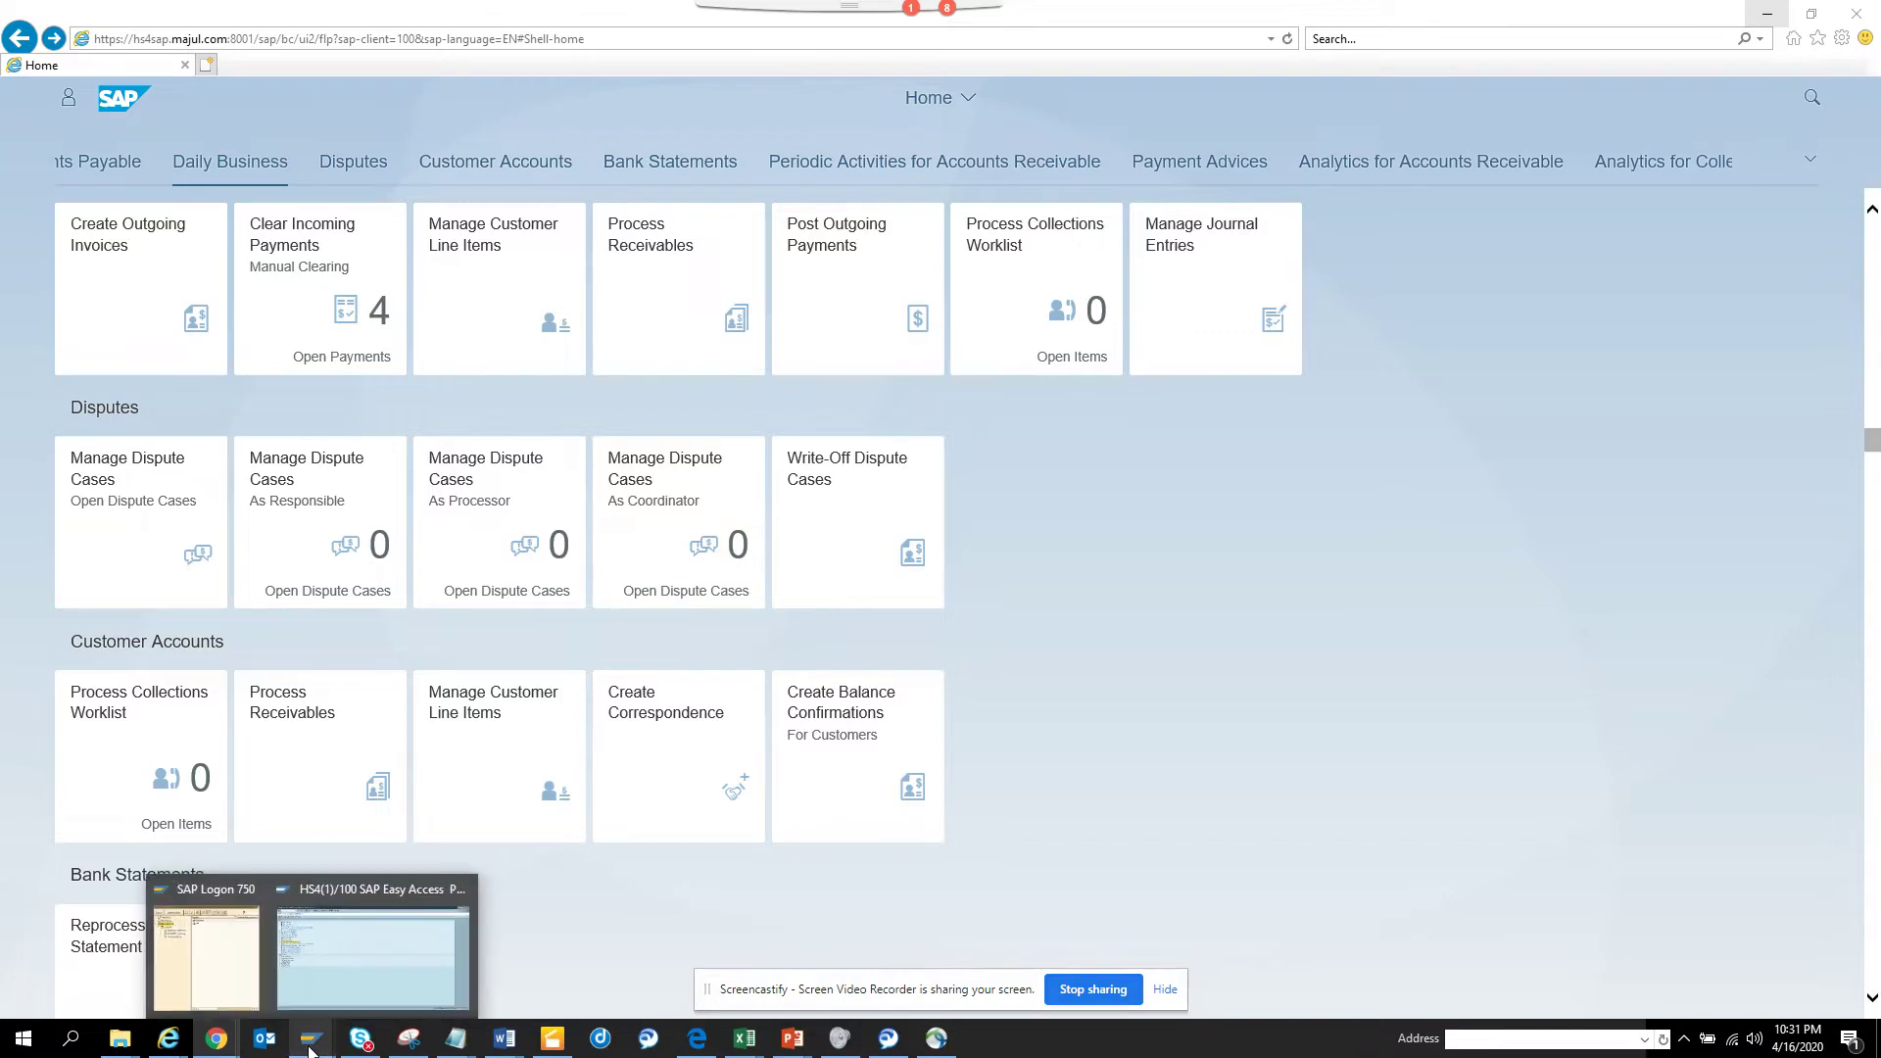
Step: Bring the HS4(1)/100 SAP Easy Access Purchasing window to the front, in place of the launchpad
left_click(339, 976)
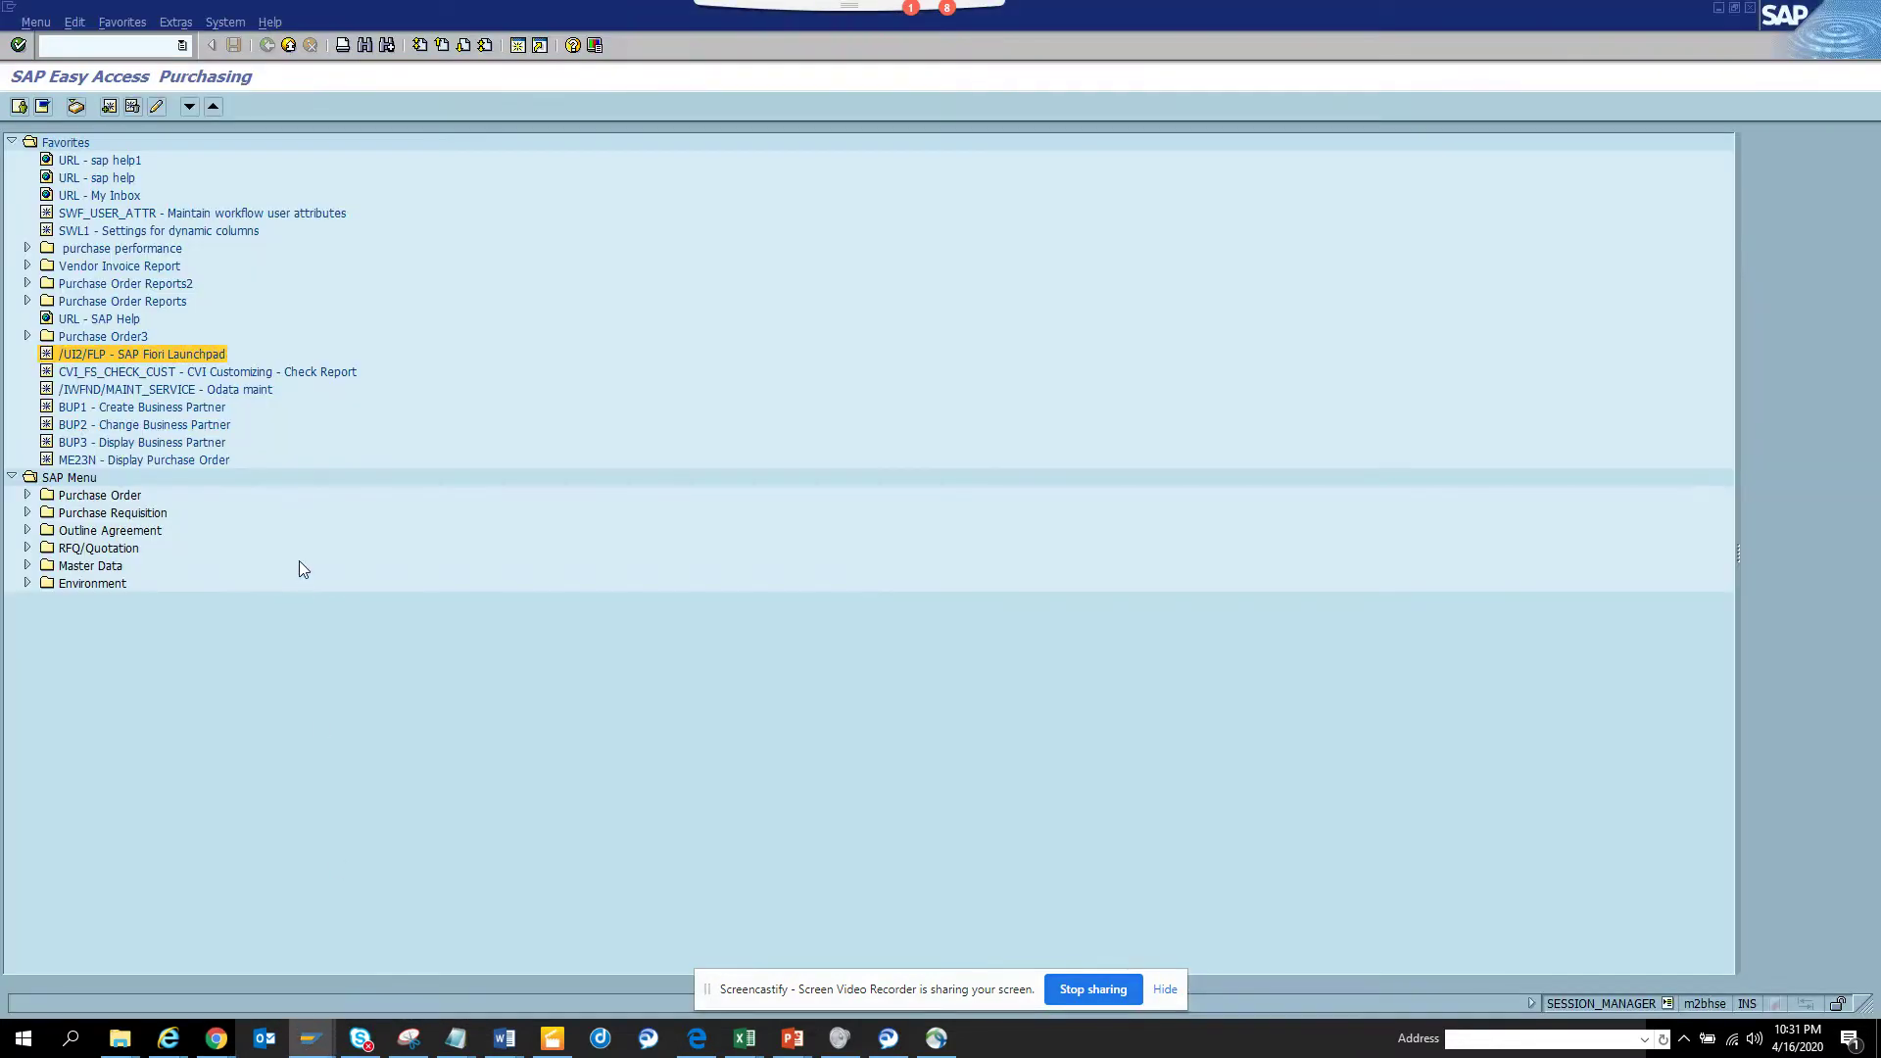
Step: Launch the /UI2/FLP SAP Fiori Launchpad favorite, then switch to the Screencastify window
double_click(98, 358)
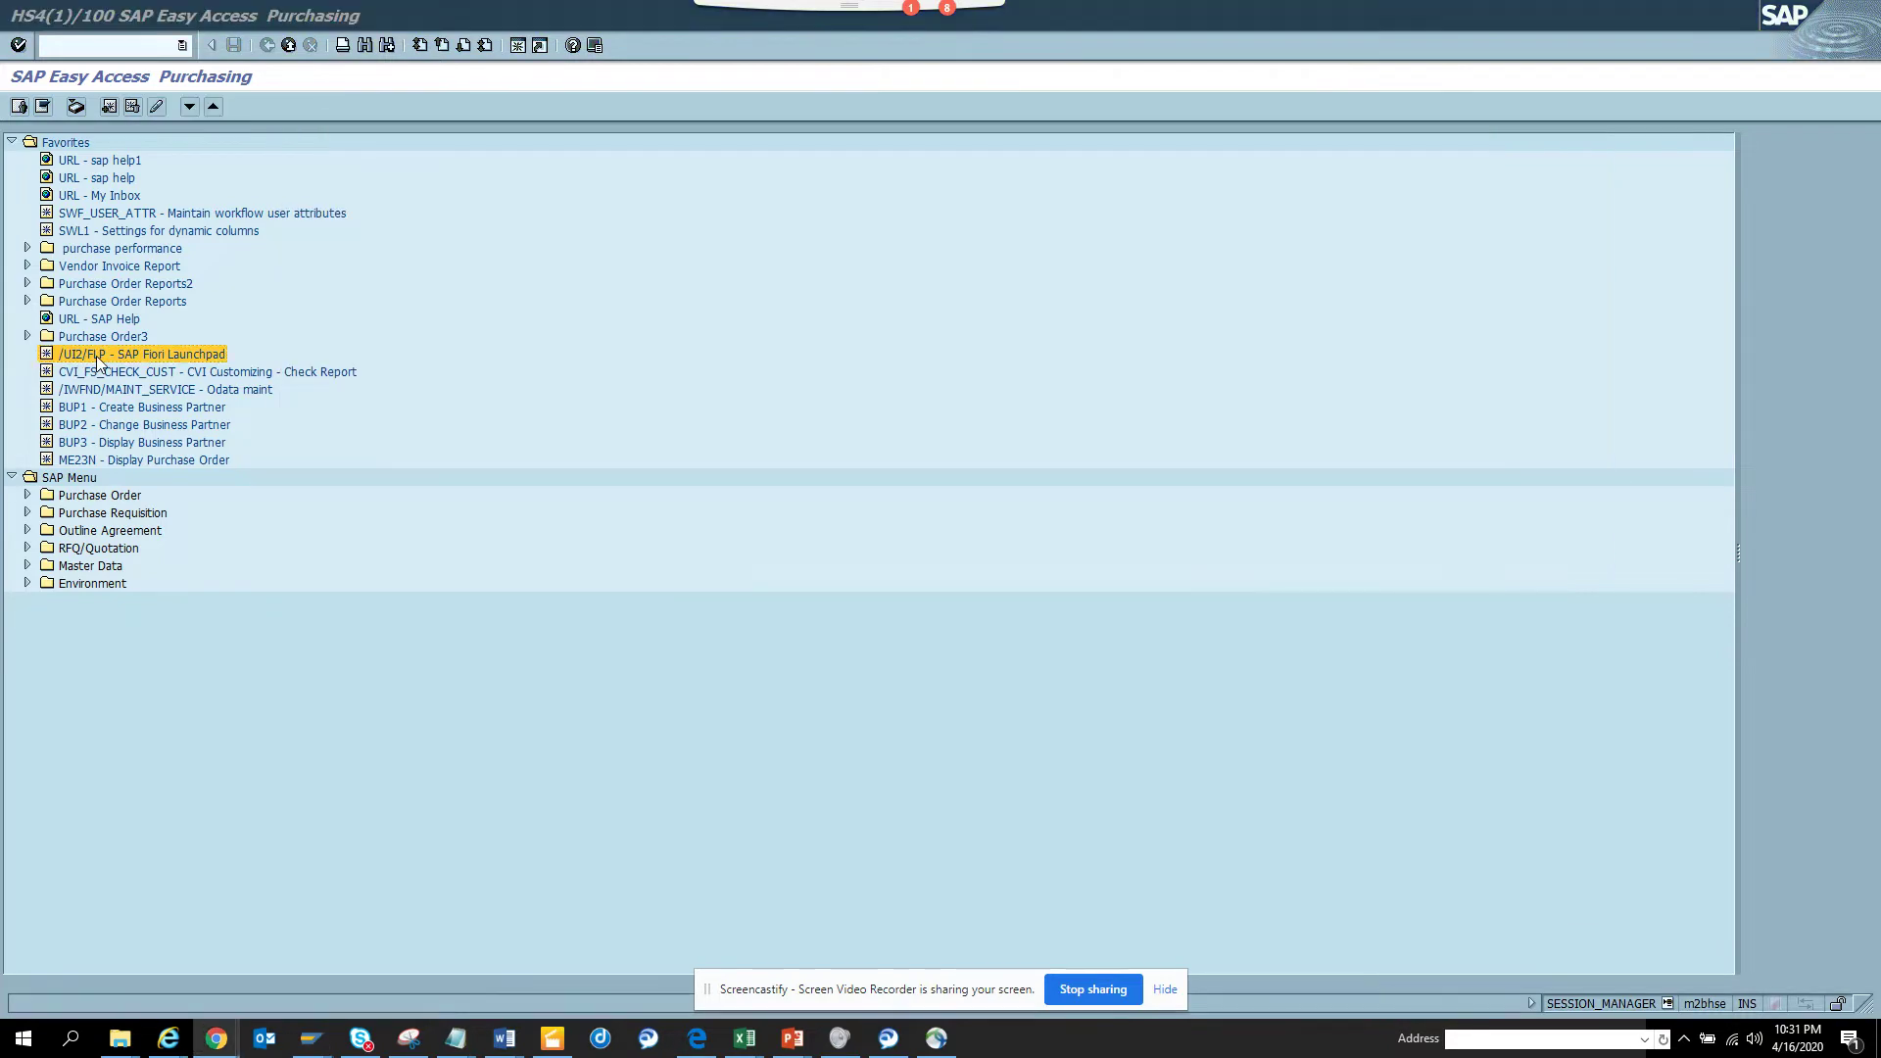
key("alt+Tab")
key("alt+Tab")
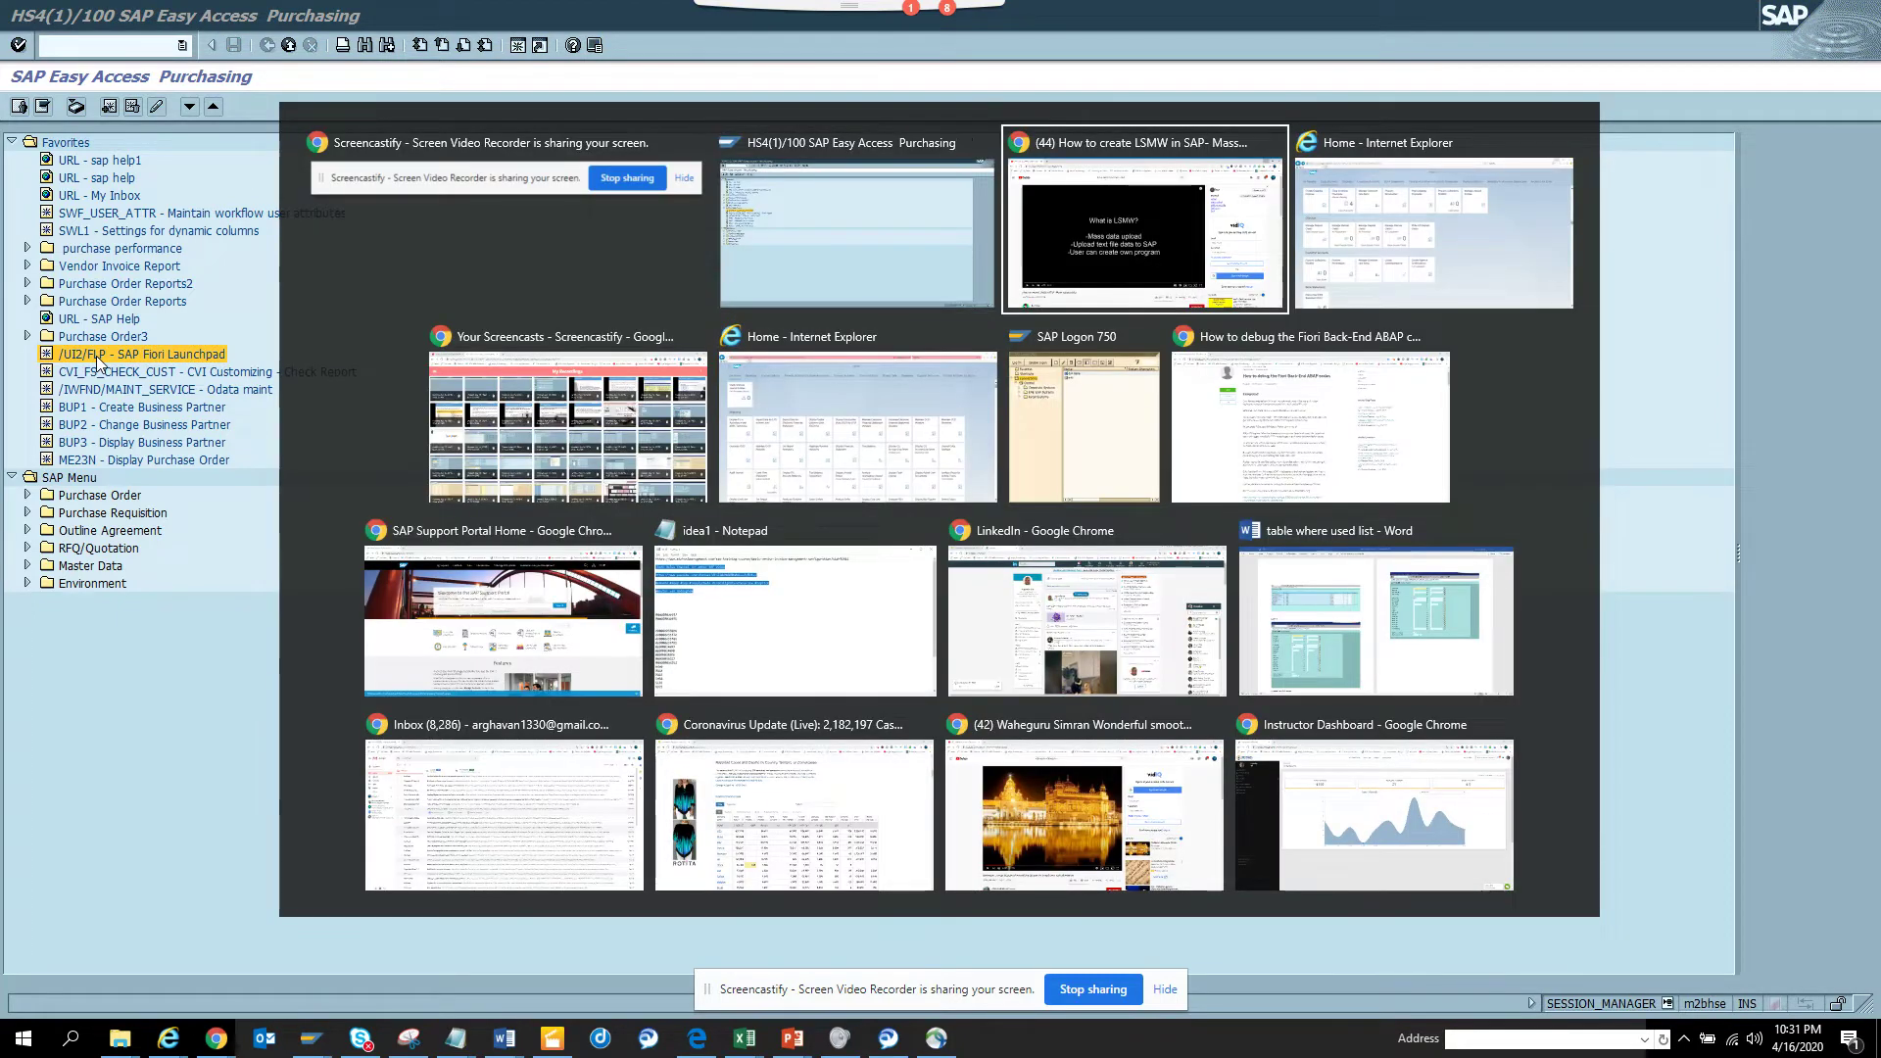
key("alt+Tab")
key("alt+Tab")
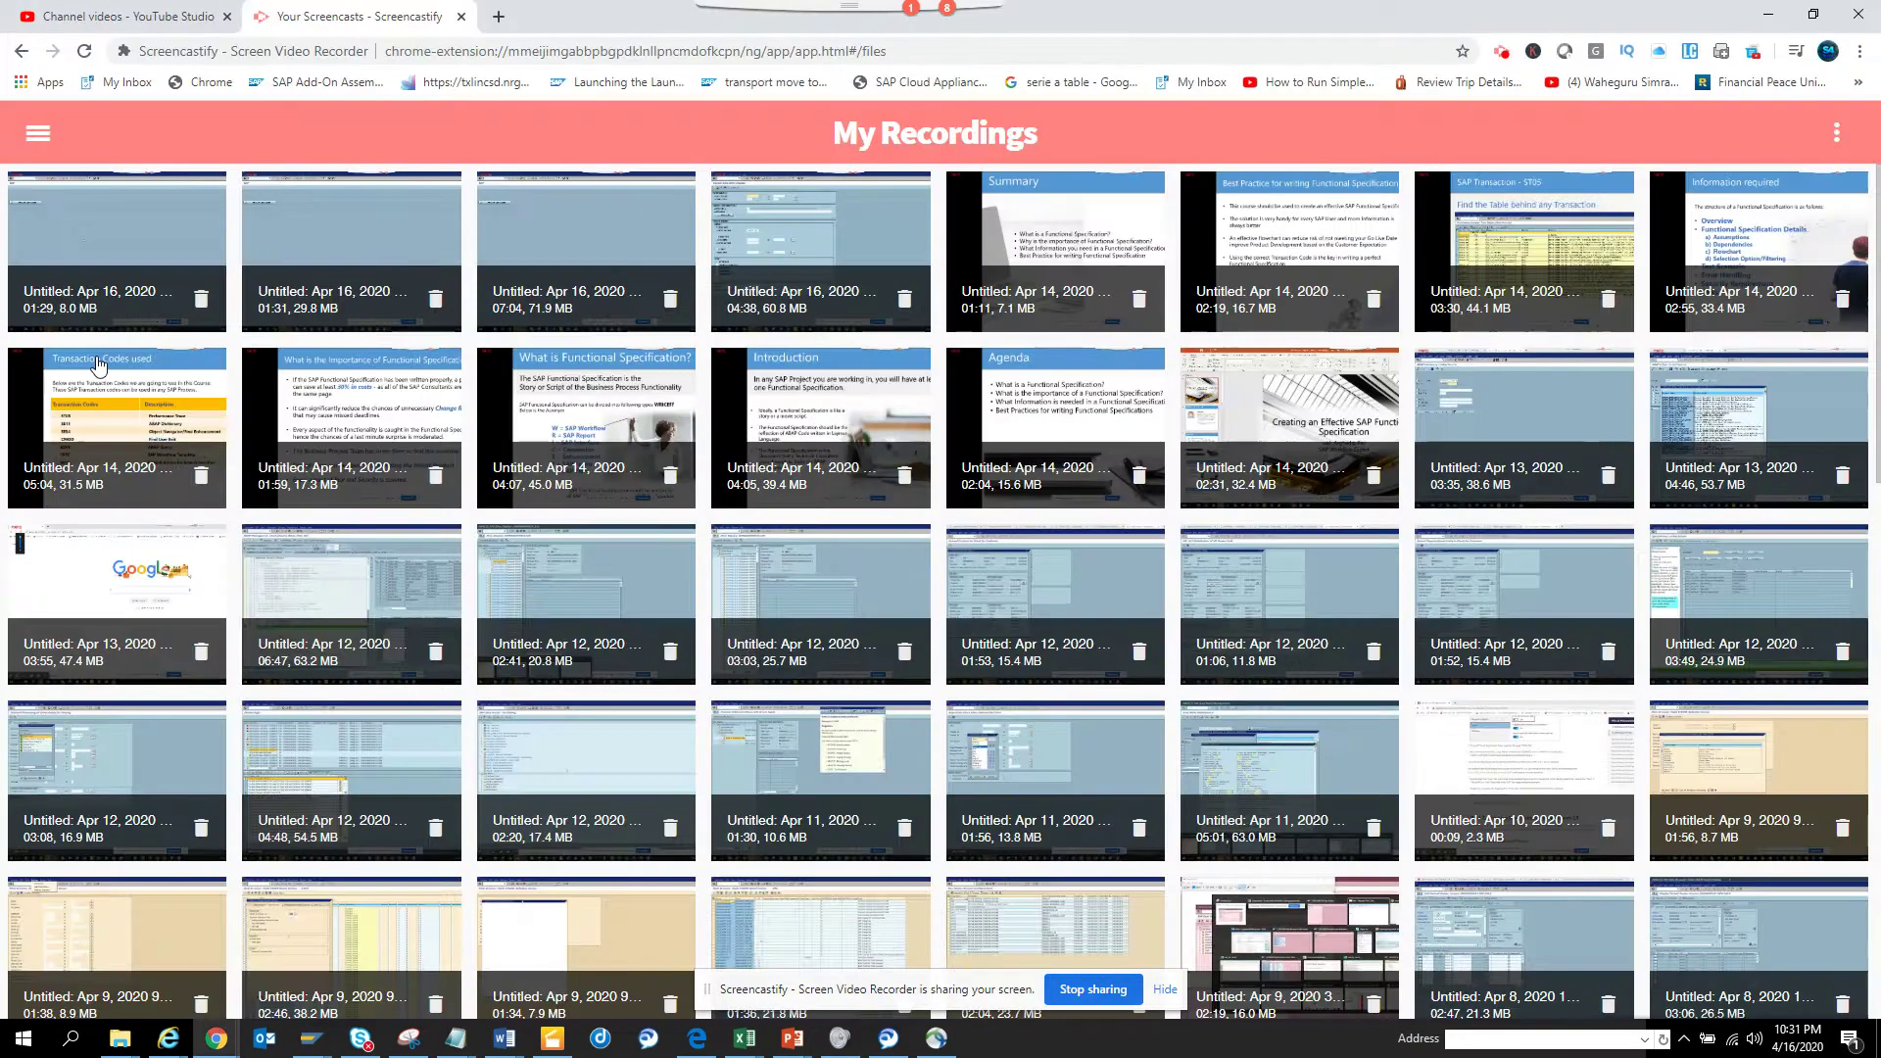
Step: Switch to the Screencastify My Recordings page in Chrome
key("alt+Tab")
key("alt+Tab")
key("alt+Tab")
key("alt+Tab")
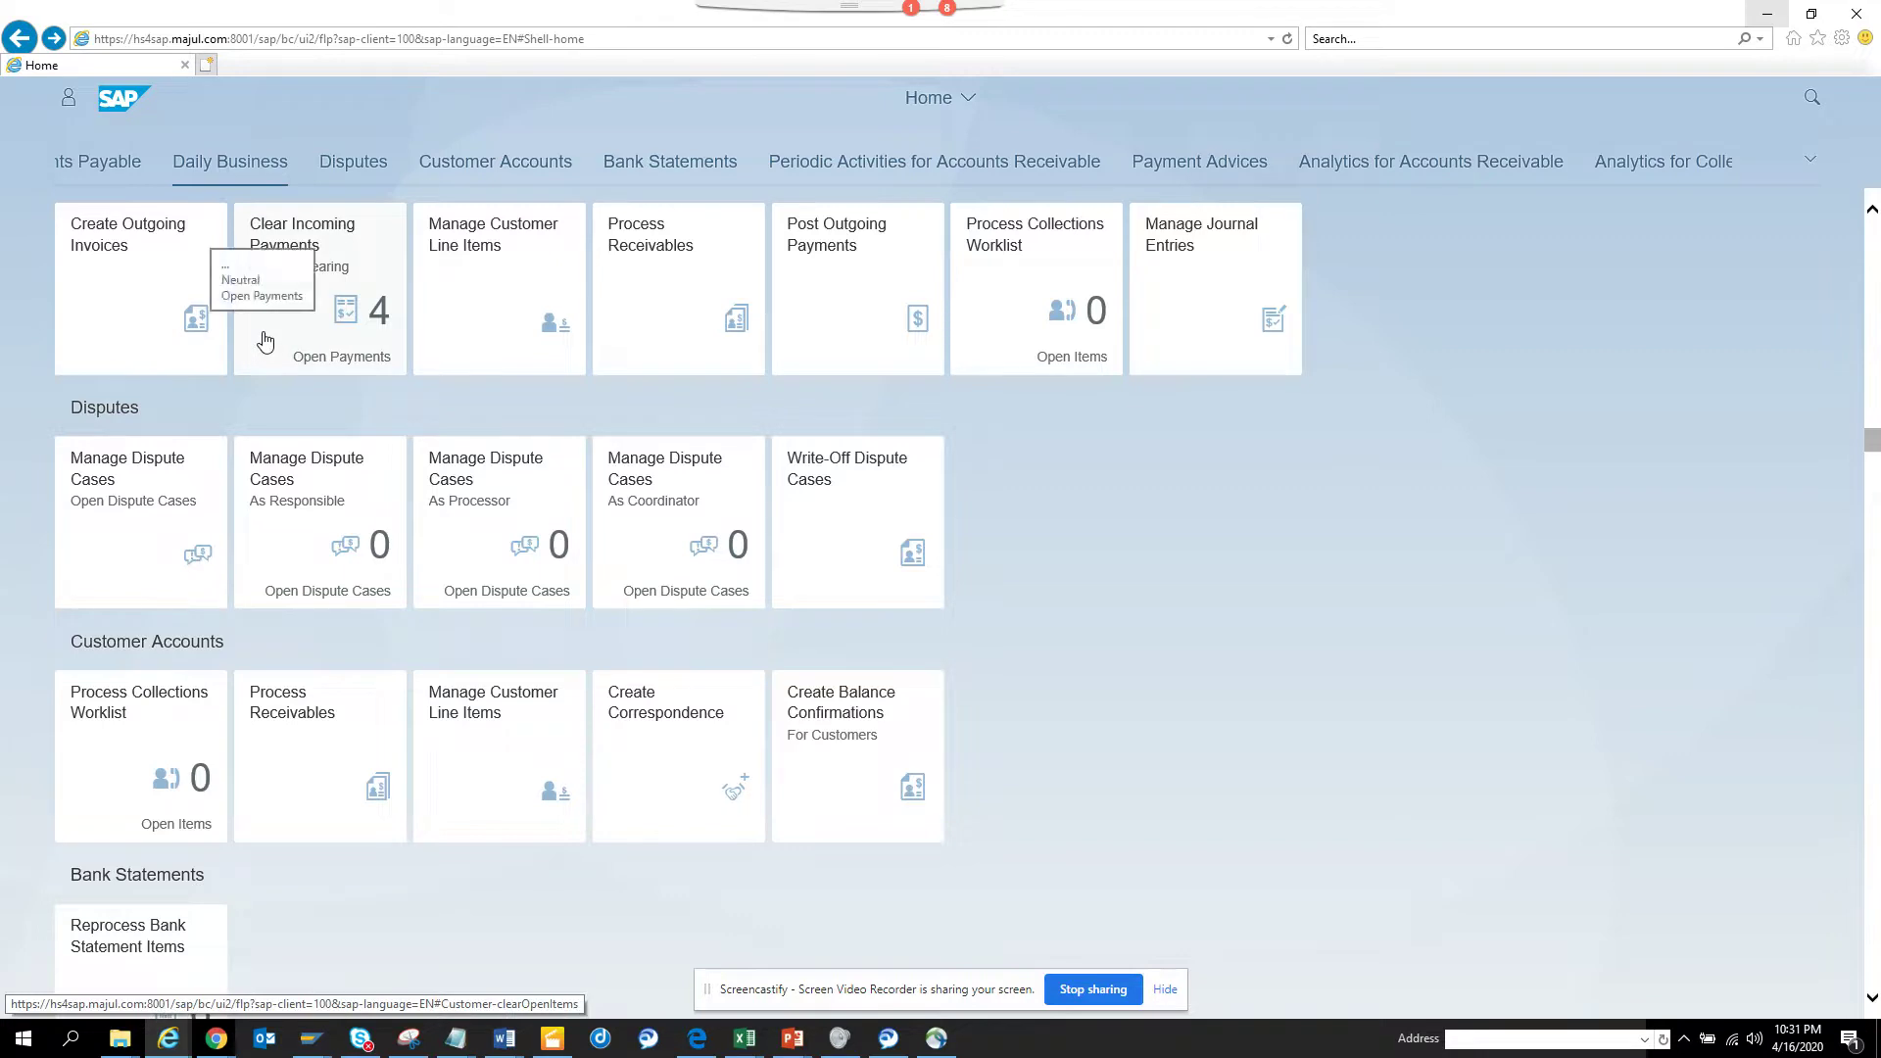
Step: Open the Clear Incoming Payments – Manual Clearing tile, which shows 4 open payments
left_click(358, 331)
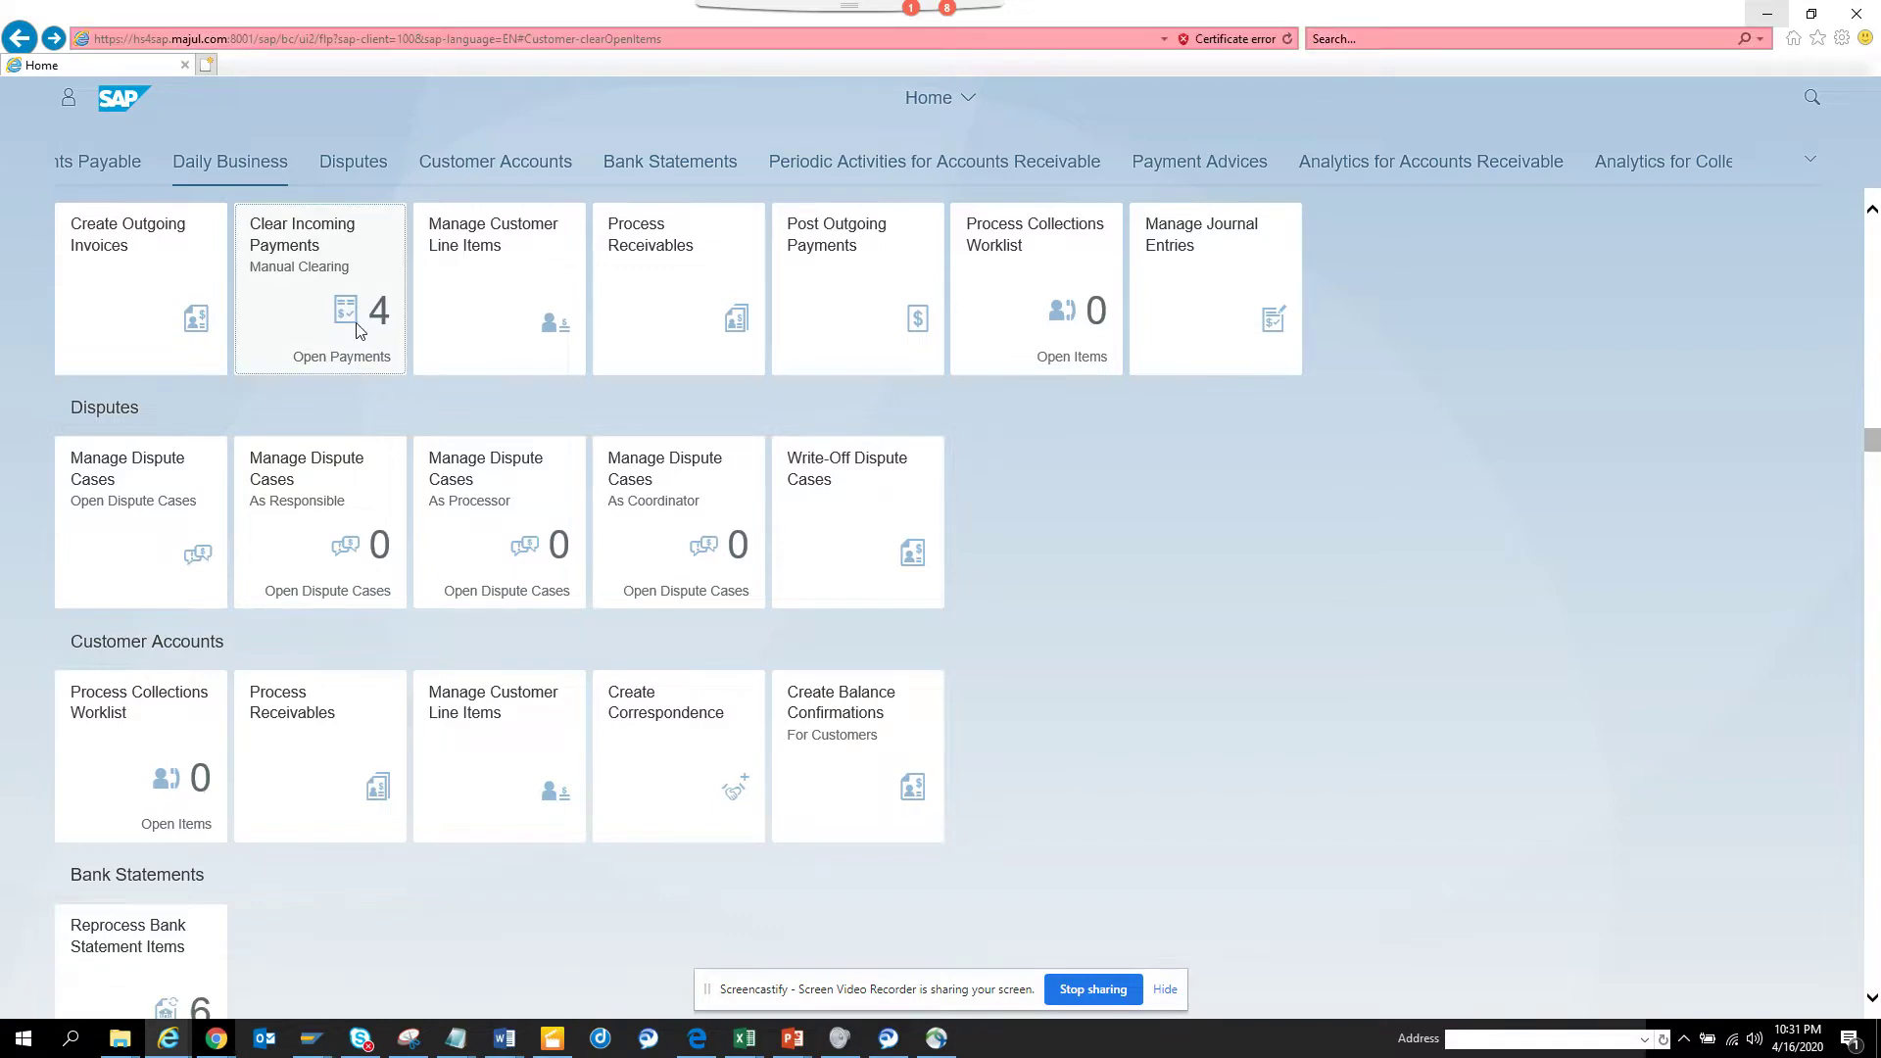
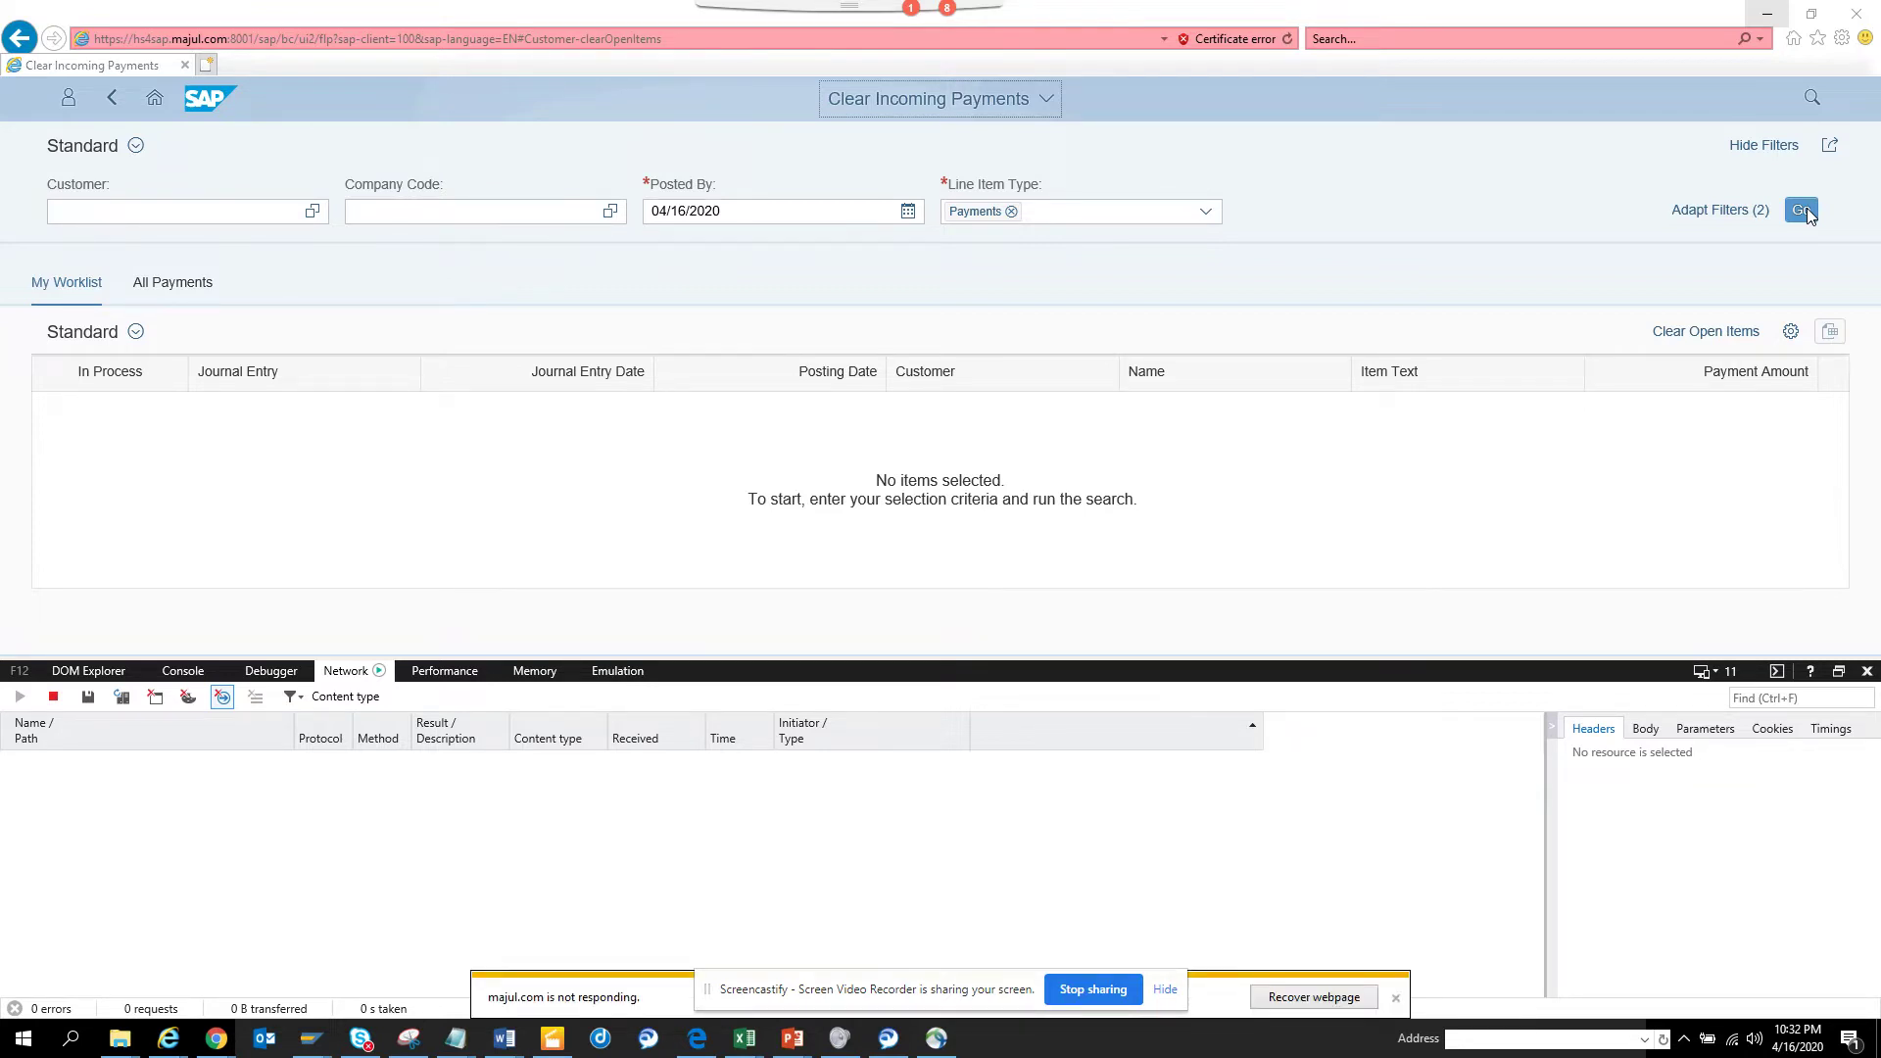
Step: Dismiss the 'majul.com is not responding' warning bar in Internet Explorer
left_click(1397, 997)
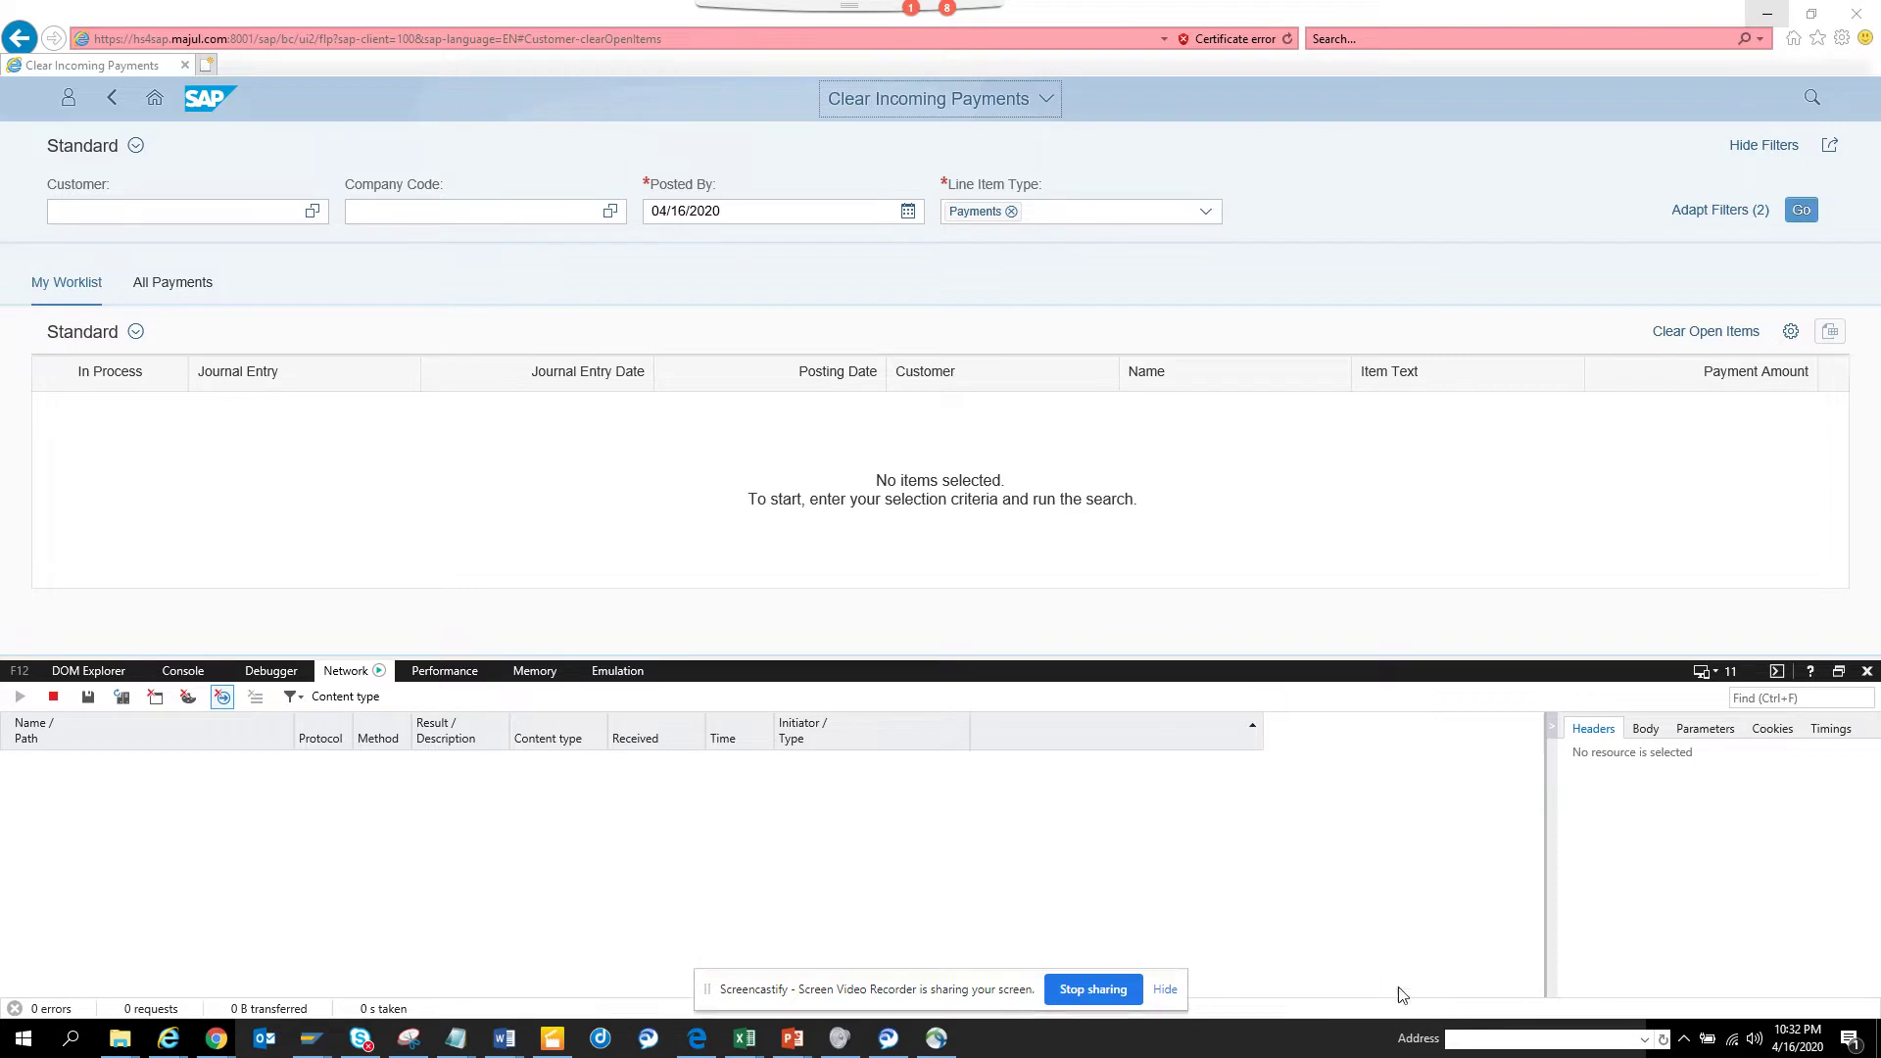
Step: Add Down Payments to the Line Item Type filter and run the search, listing 9 payments
left_click(1208, 212)
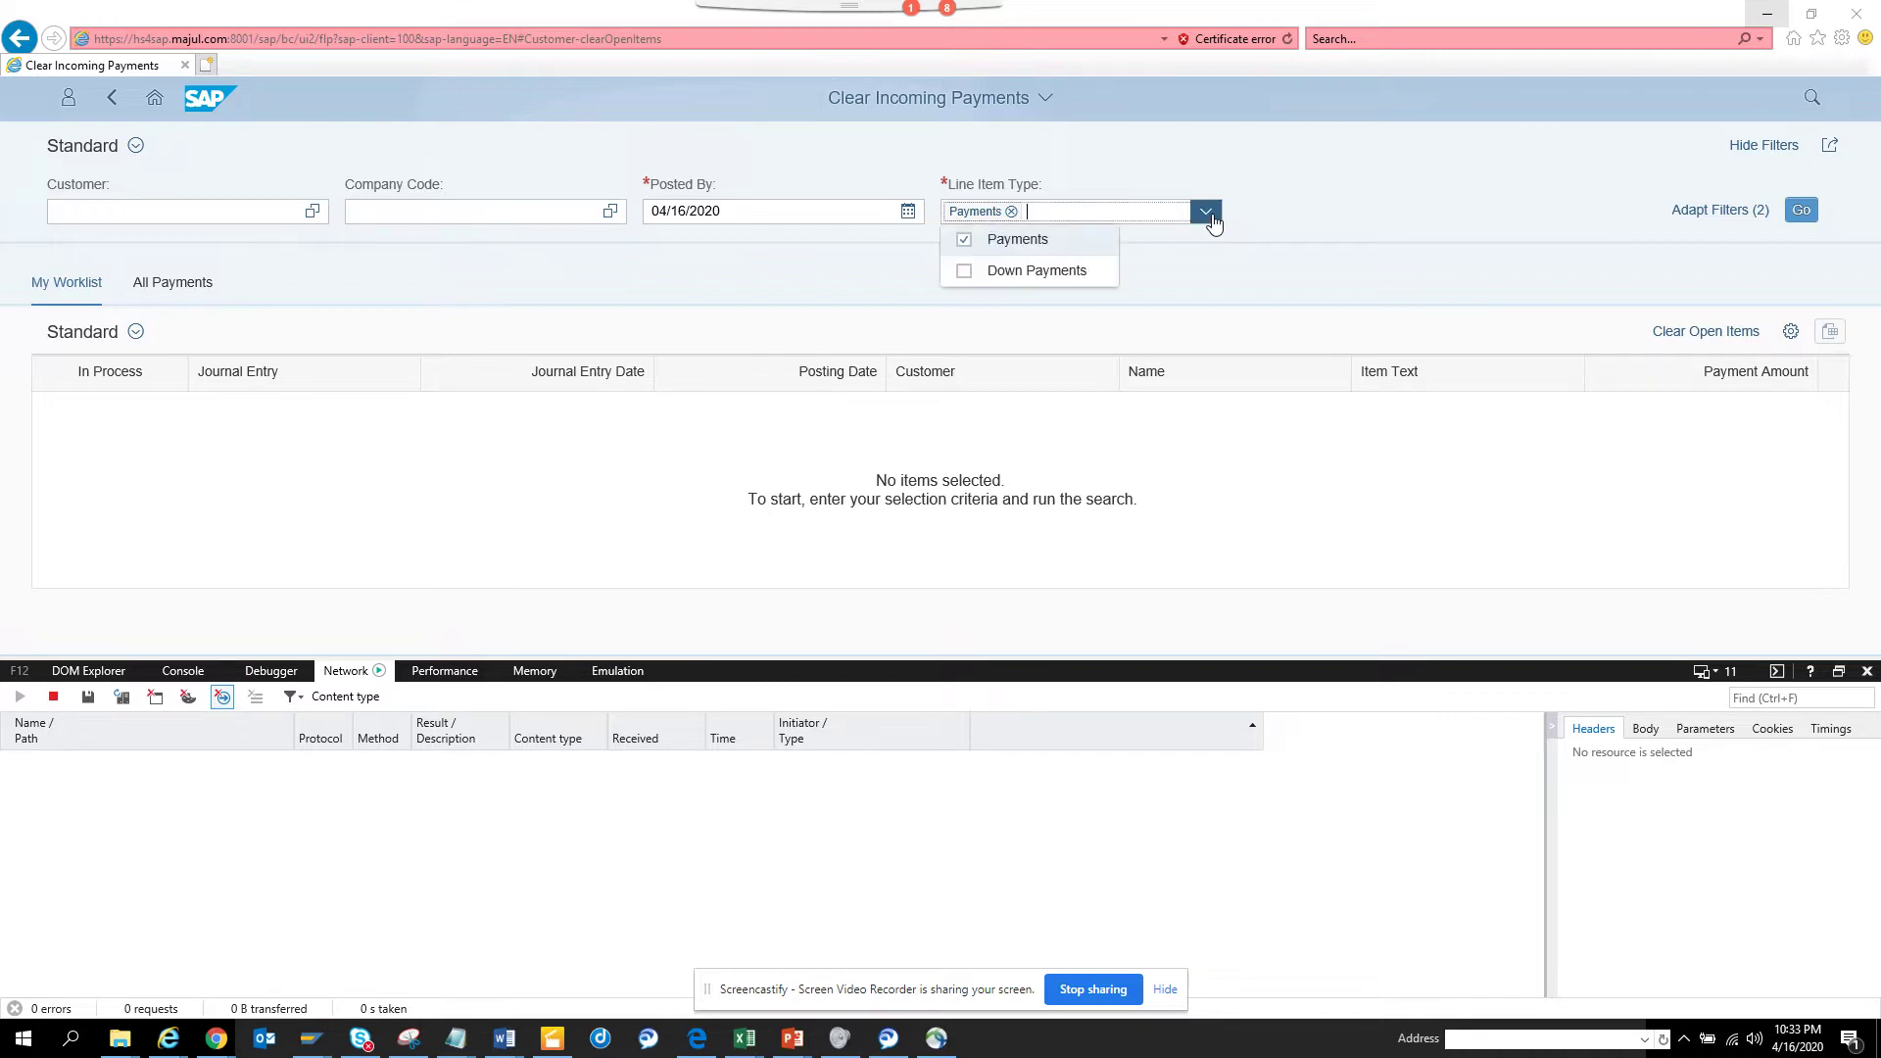
left_click(974, 272)
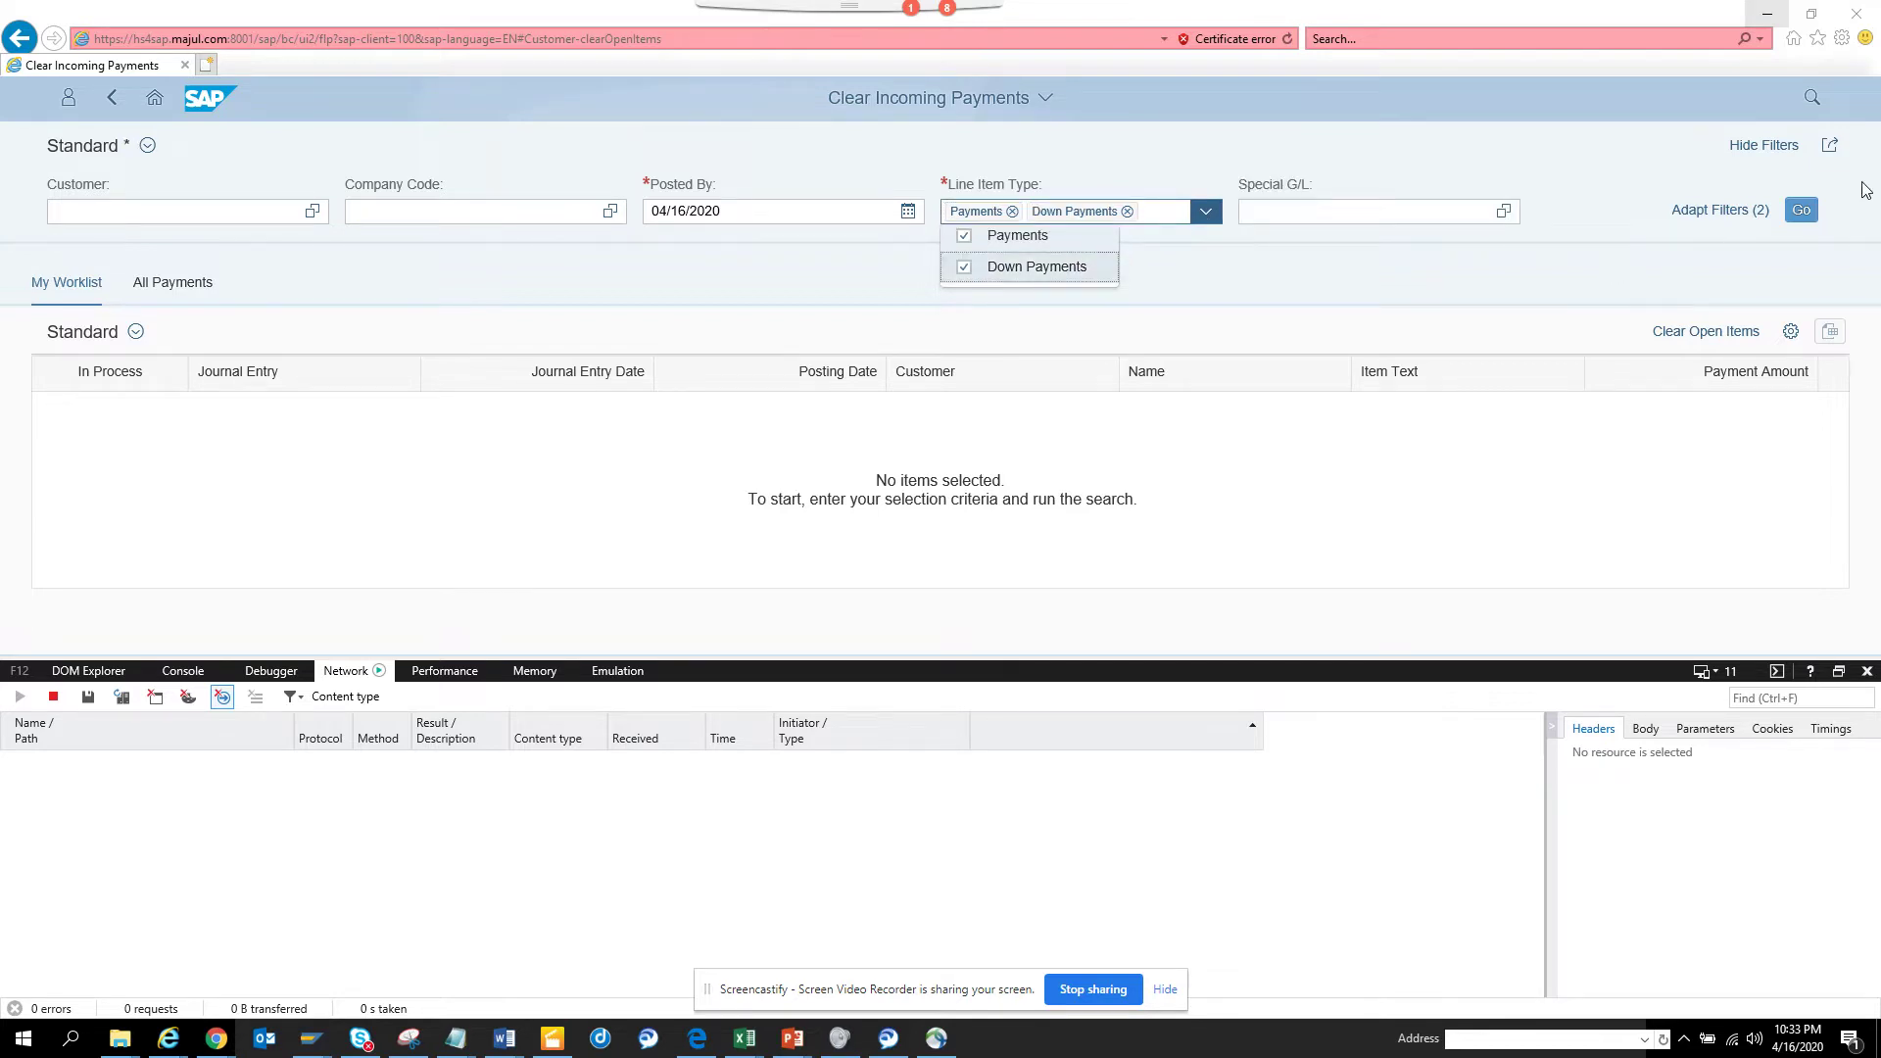
left_click(1802, 216)
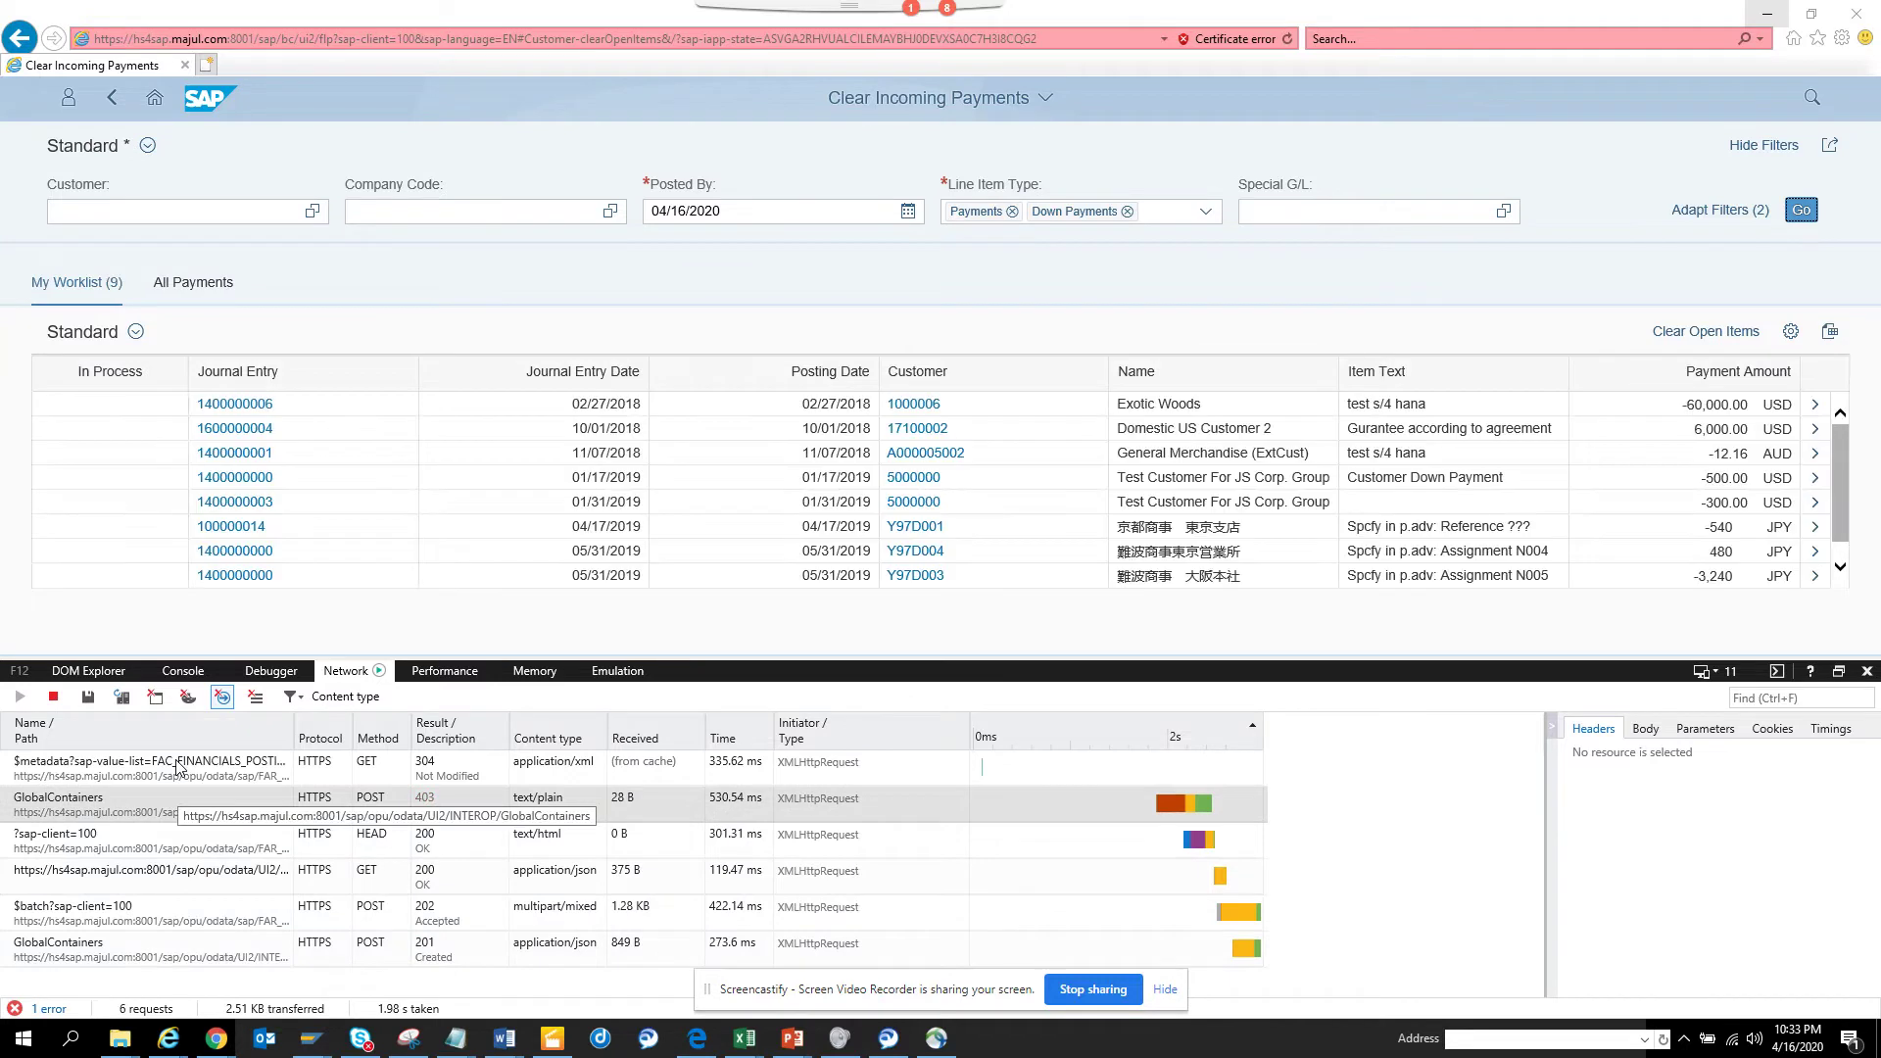
Step: Copy the URL of the captured FAC_FINANCIALS_POSTING_SRV $metadata request from the Network tab
left_click(177, 767)
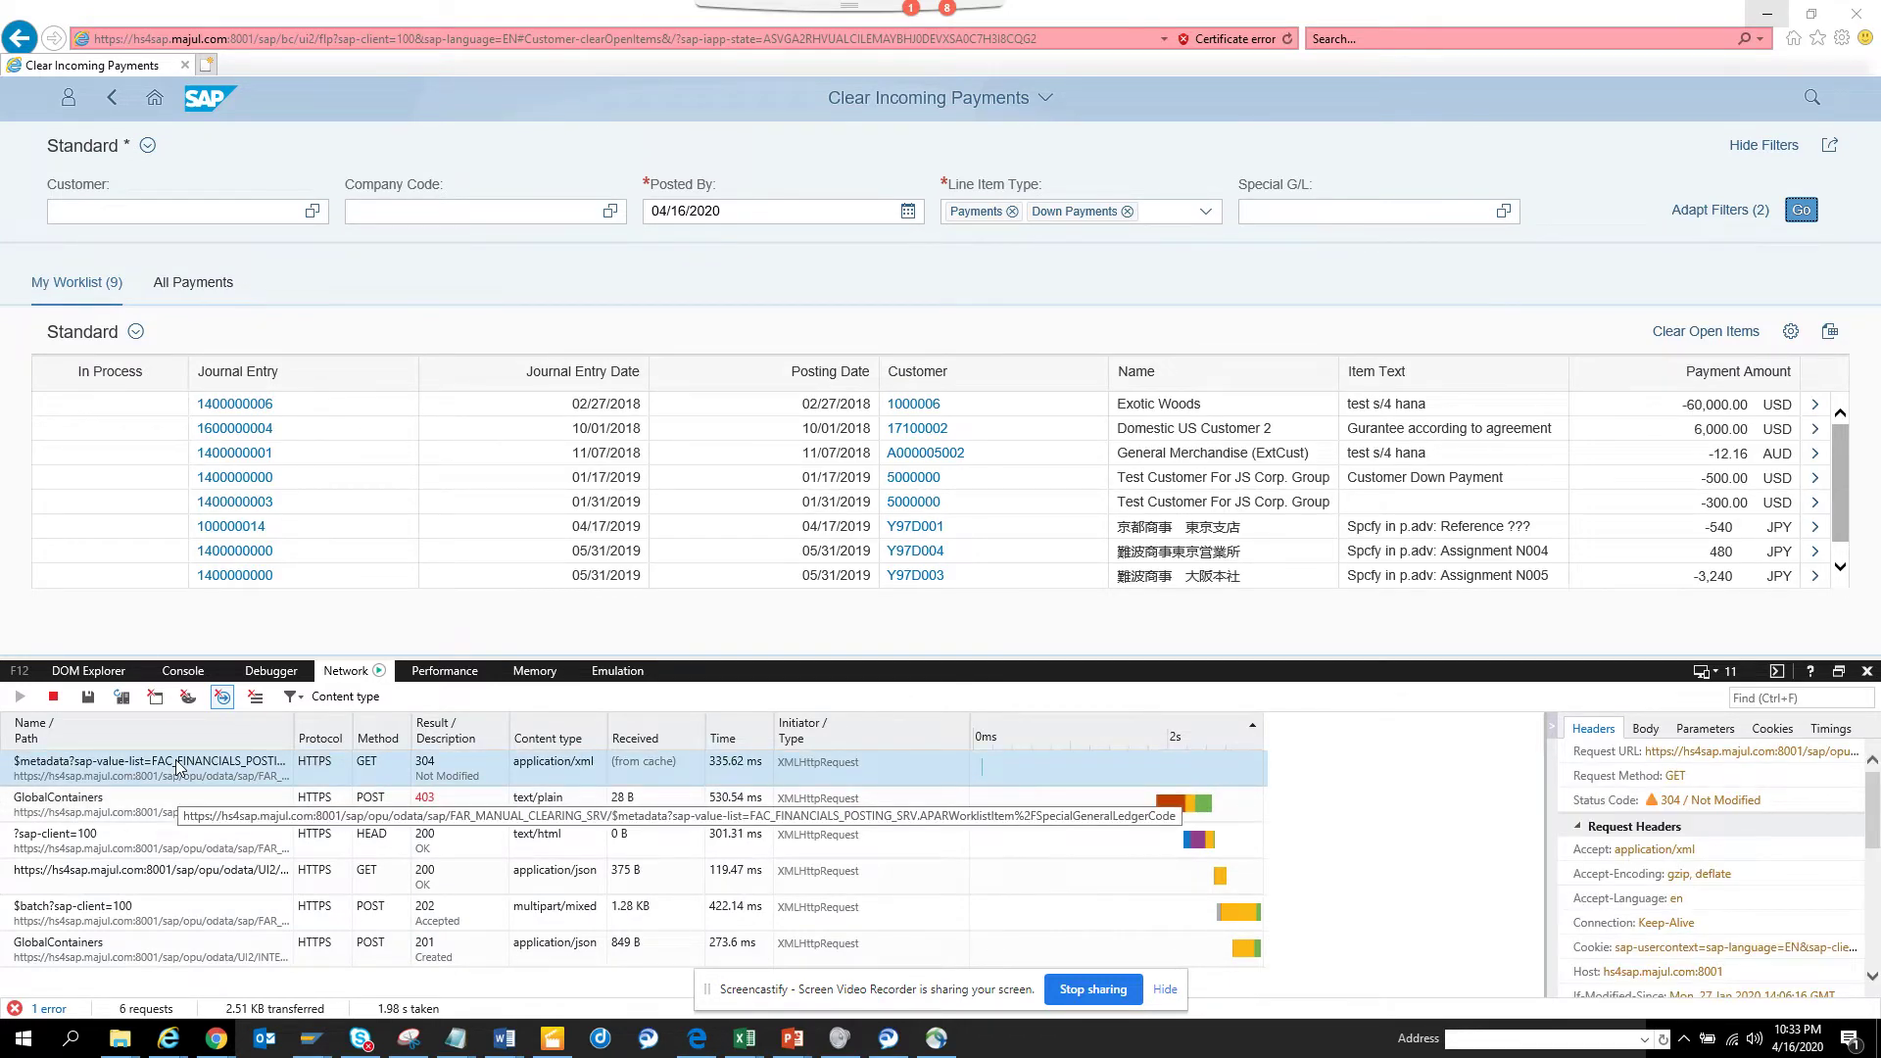
right_click(176, 762)
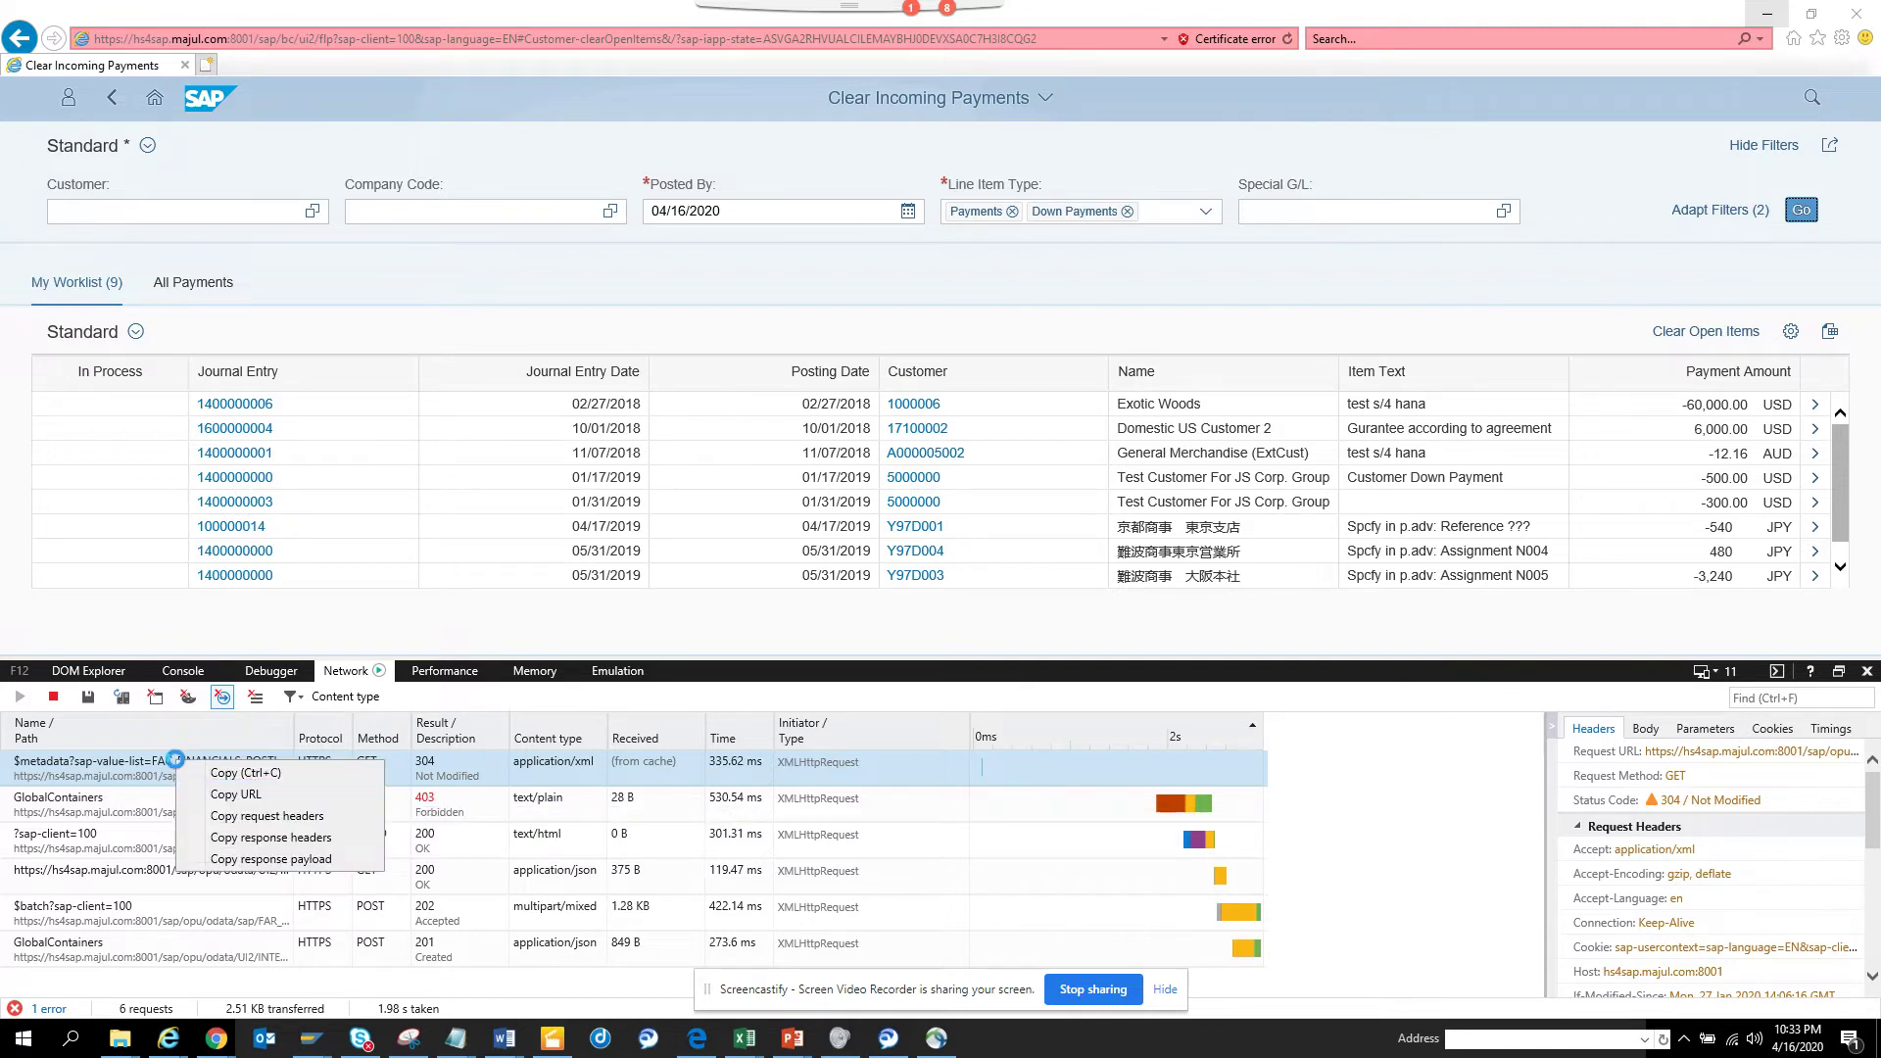
left_click(227, 797)
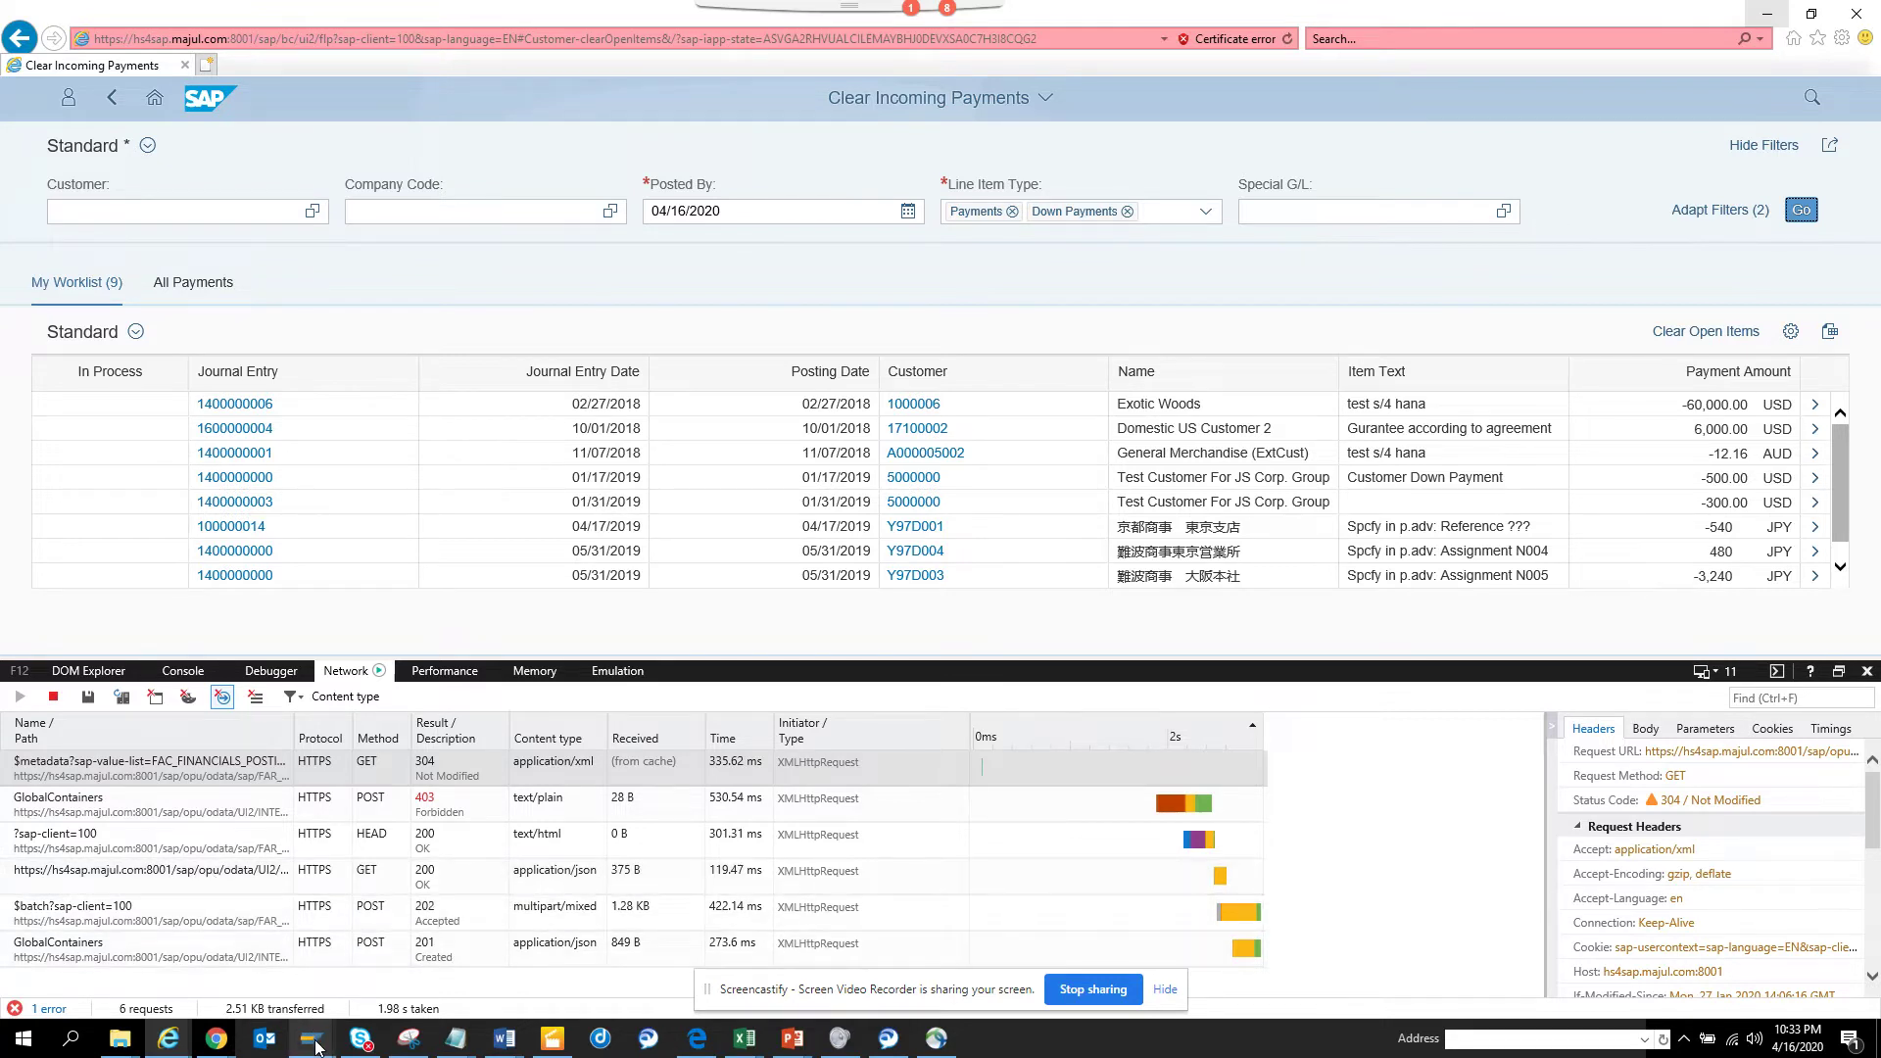
Step: Launch /IWFND/MAINT_SERVICE from the SAP Easy Access favourites
mouse_move(310, 1039)
left_click(347, 963)
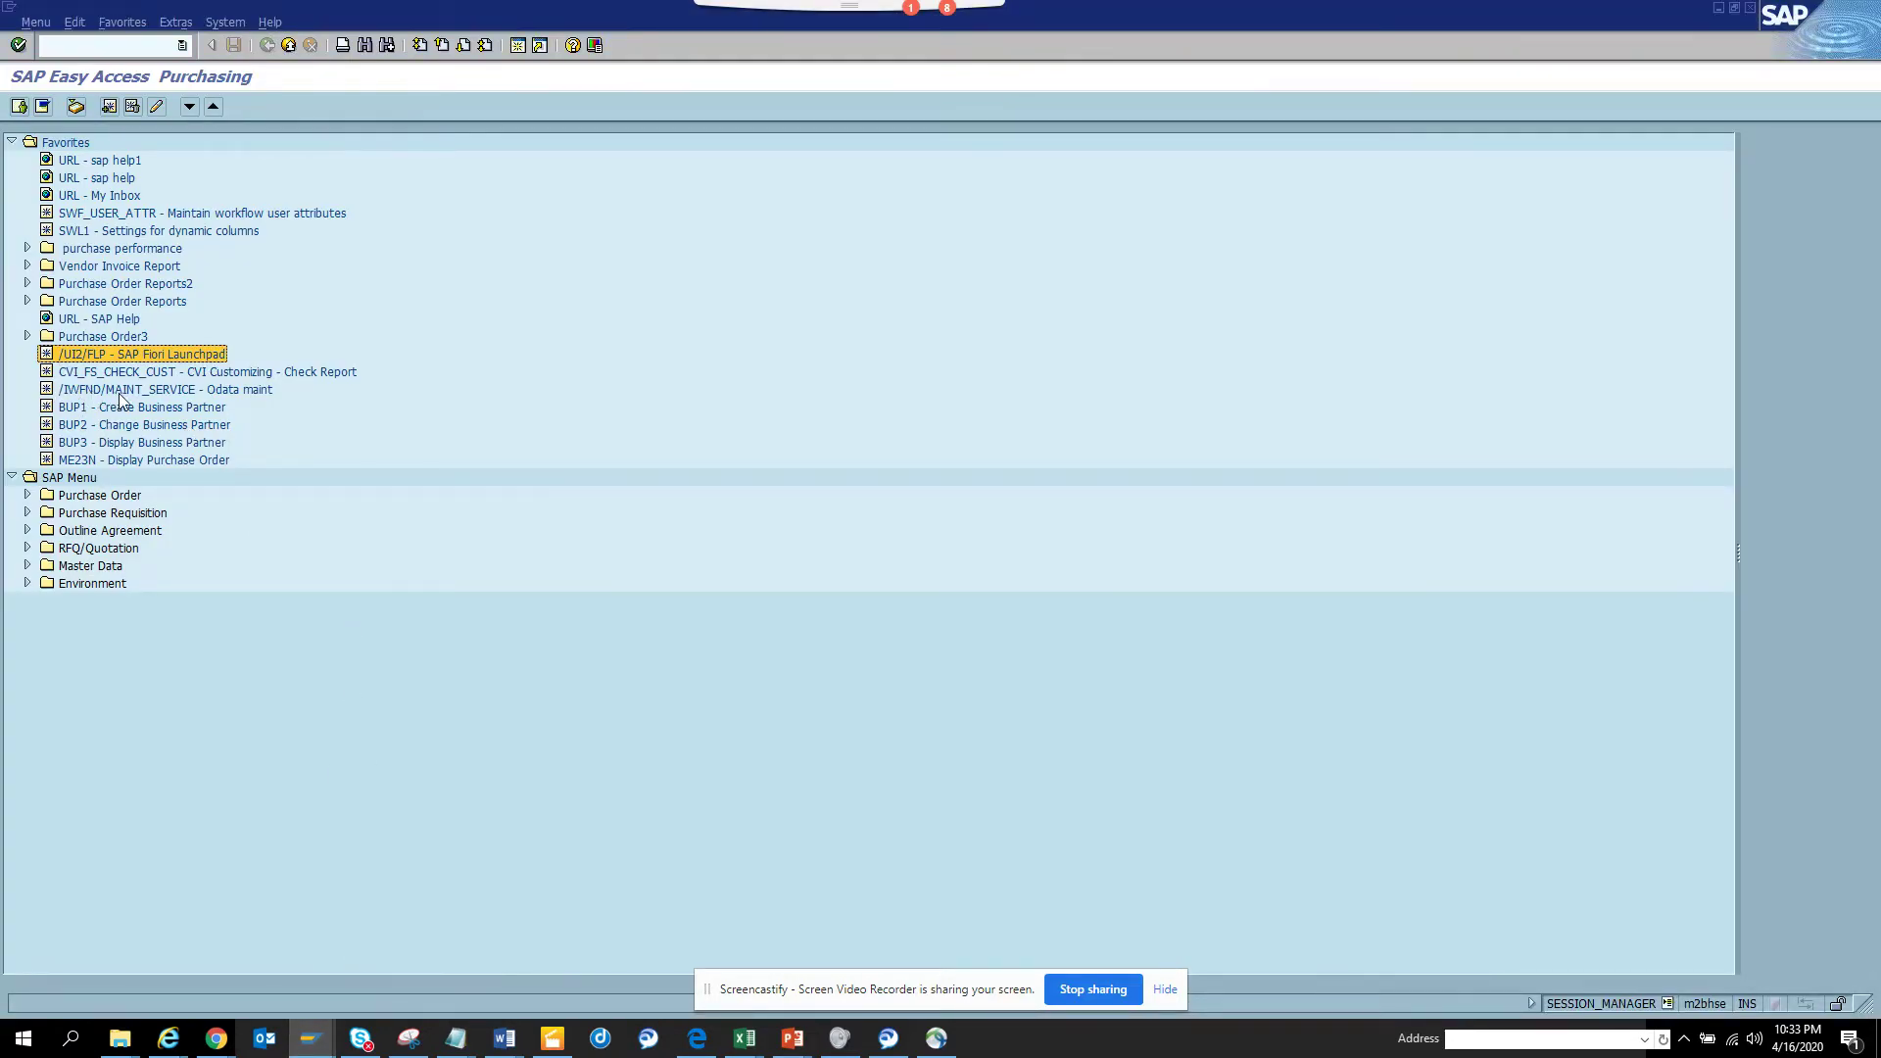
double_click(231, 390)
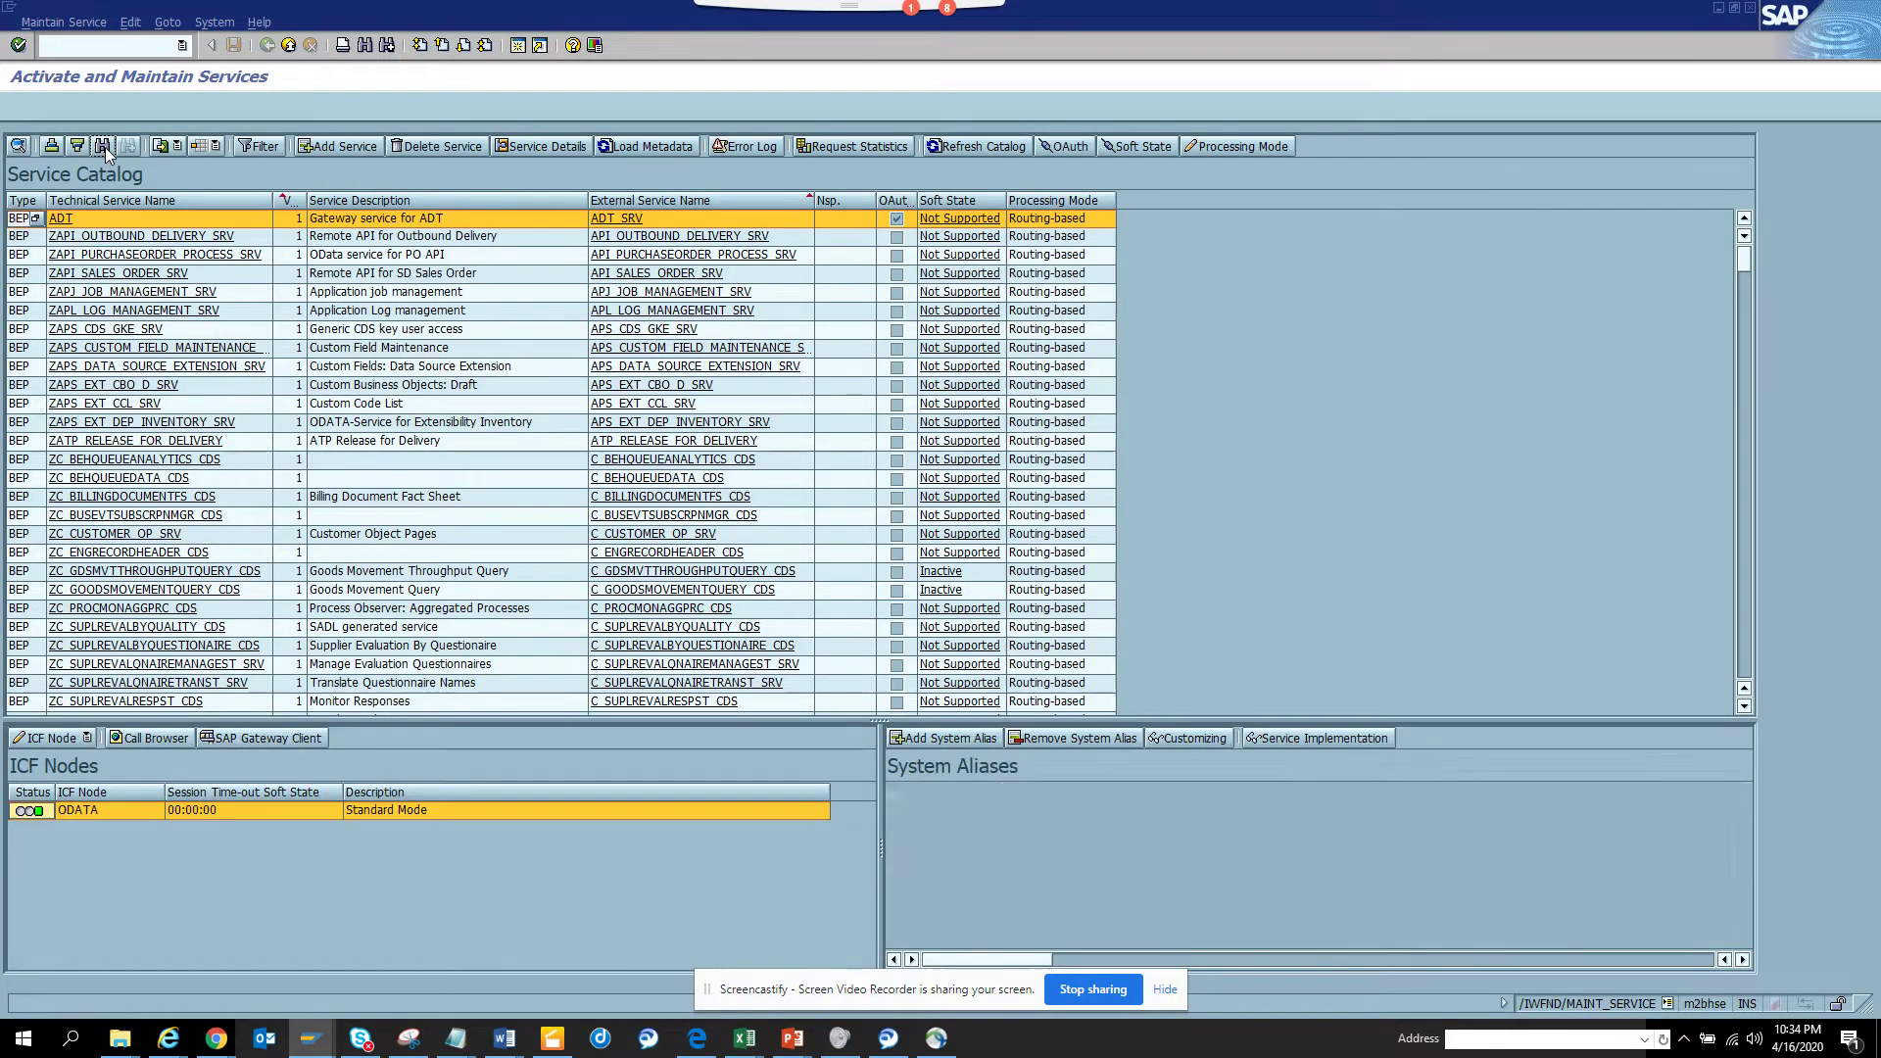
Step: Search the service catalog for FAC_FINANCIALS_POSTING_SRV, trimming the pasted URL to the service name
left_click(104, 147)
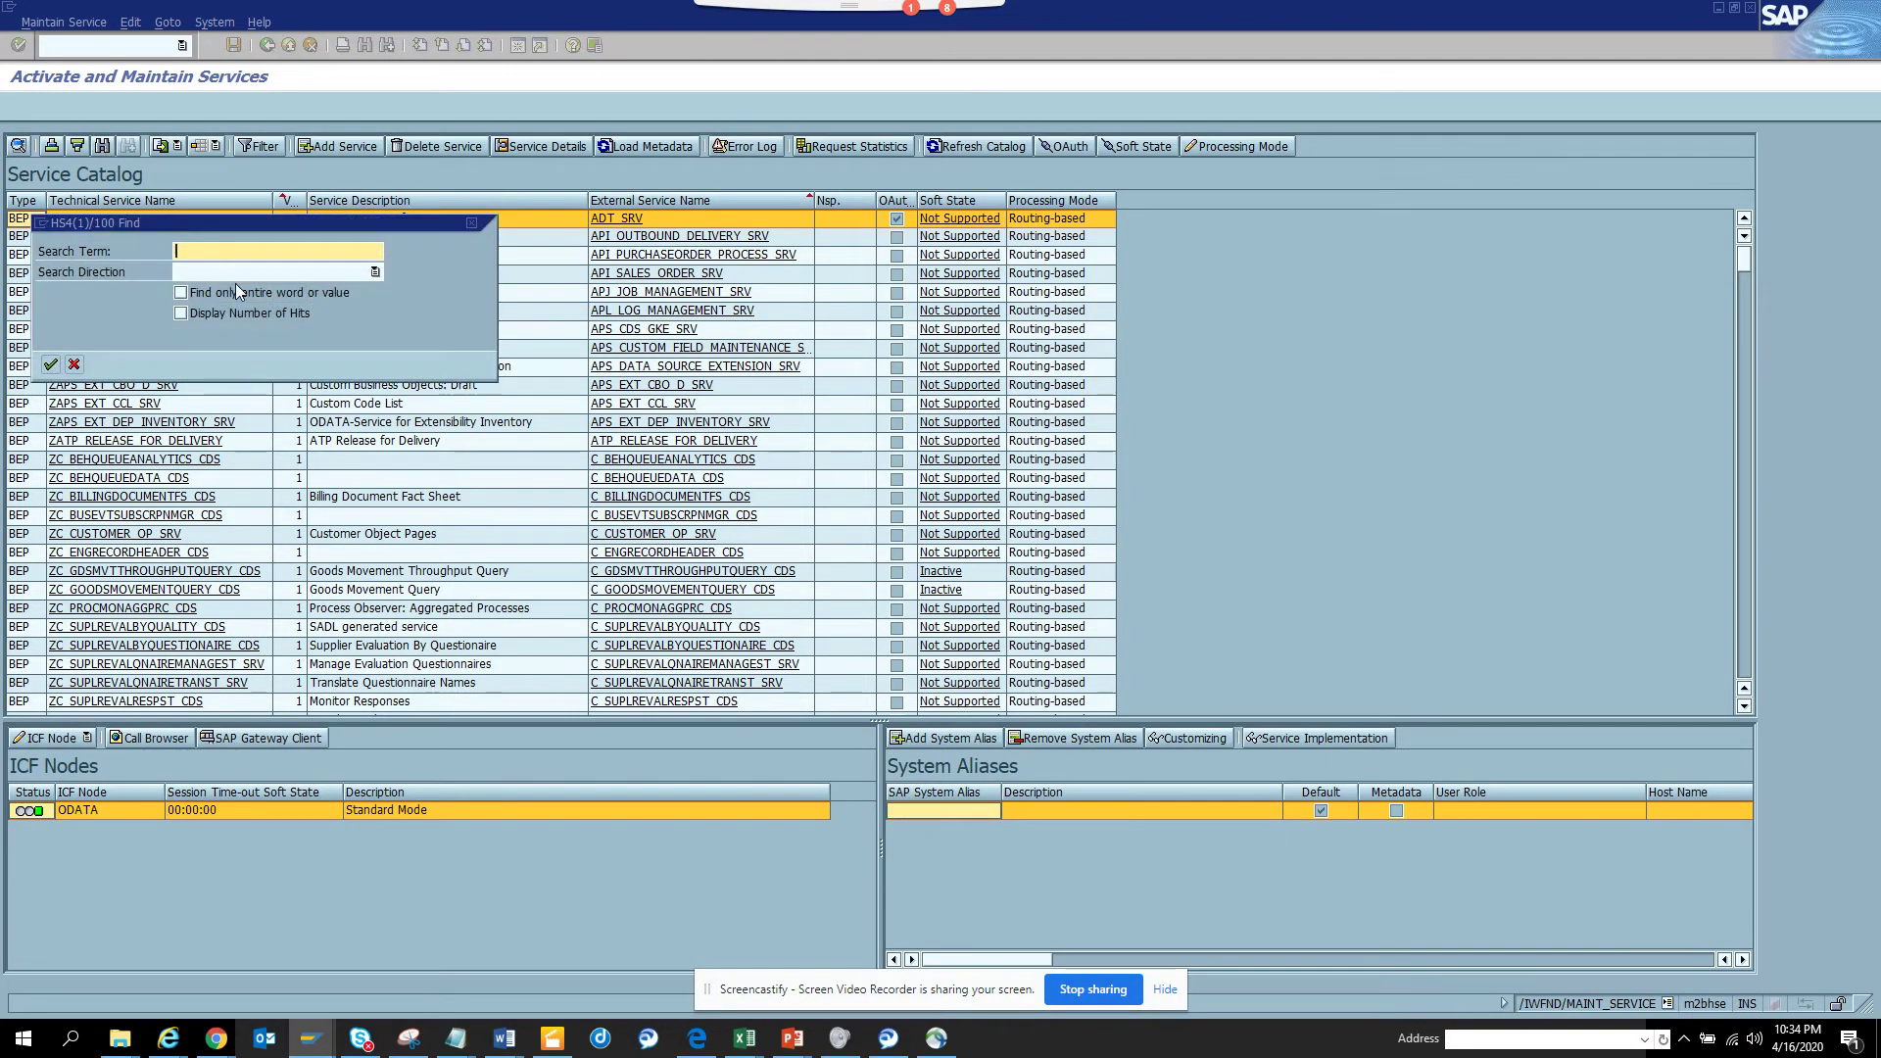
type("AC_FINANCIALS_POSTING_SRV.APAR")
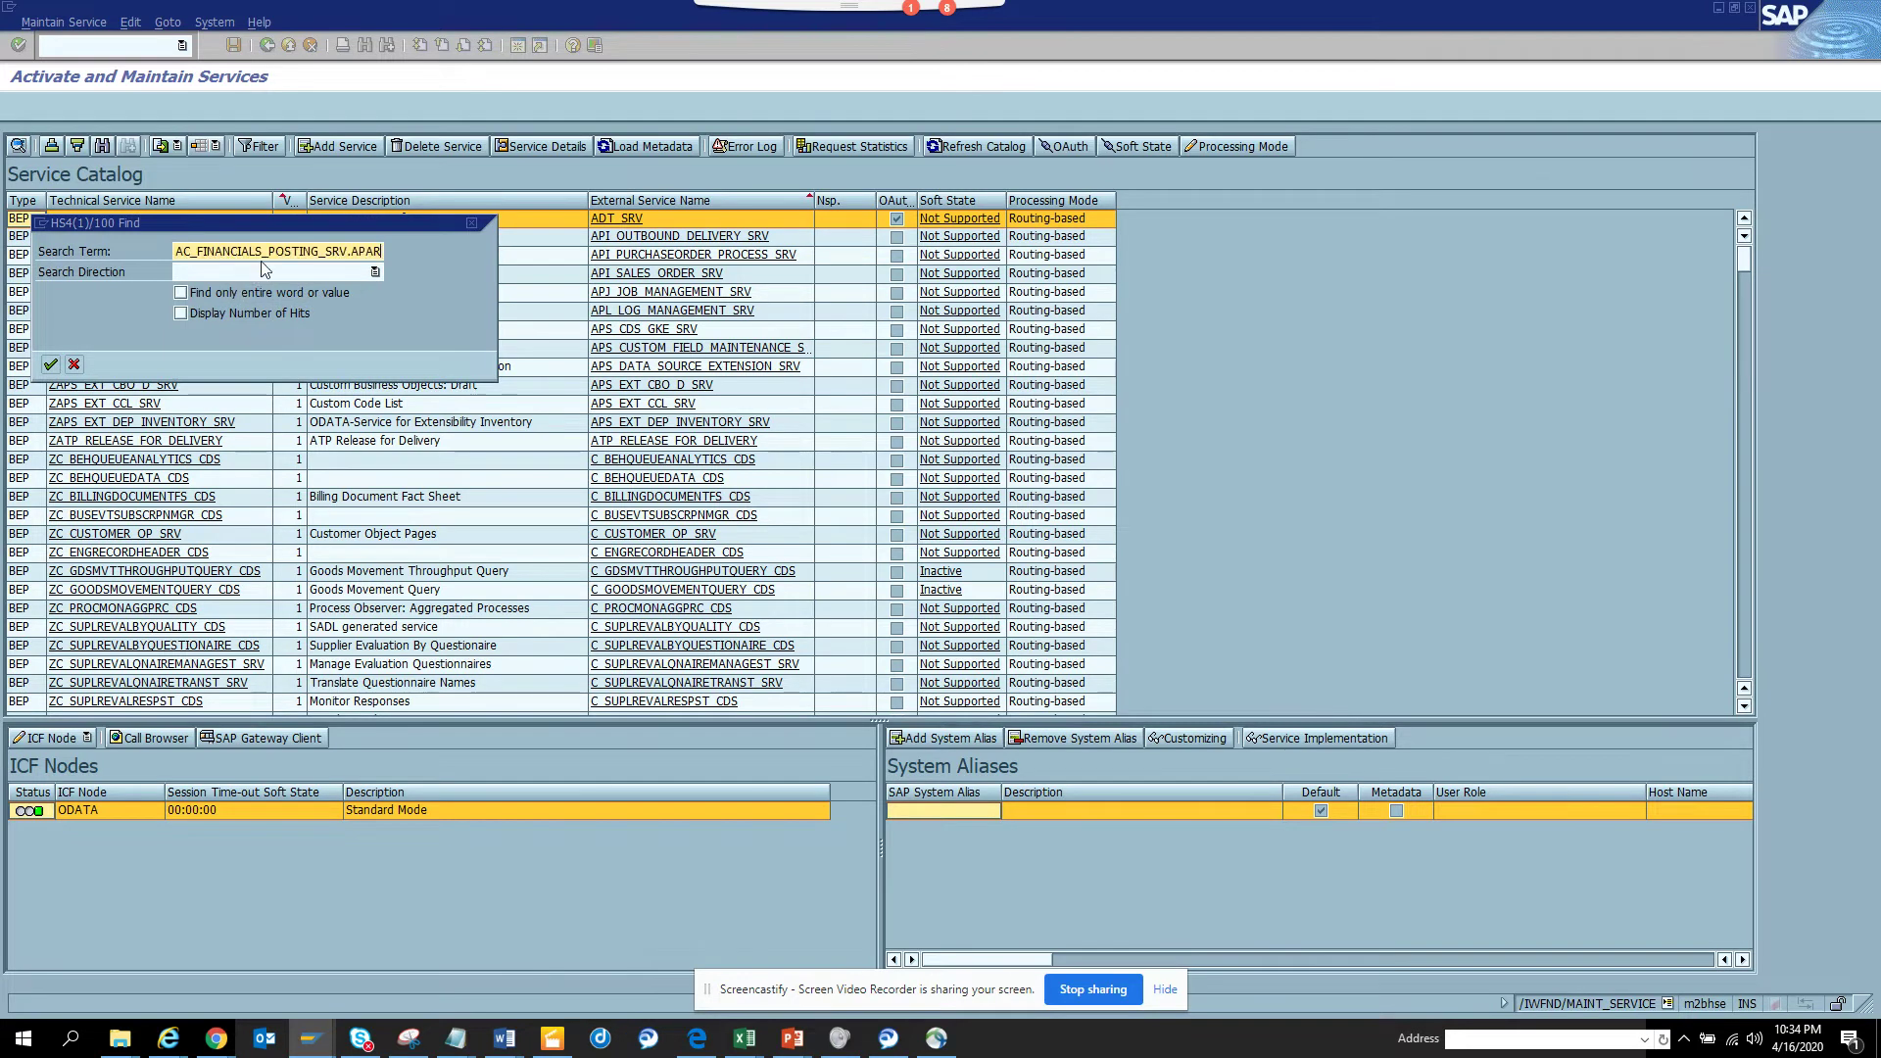
left_click_drag(196, 251, 362, 299)
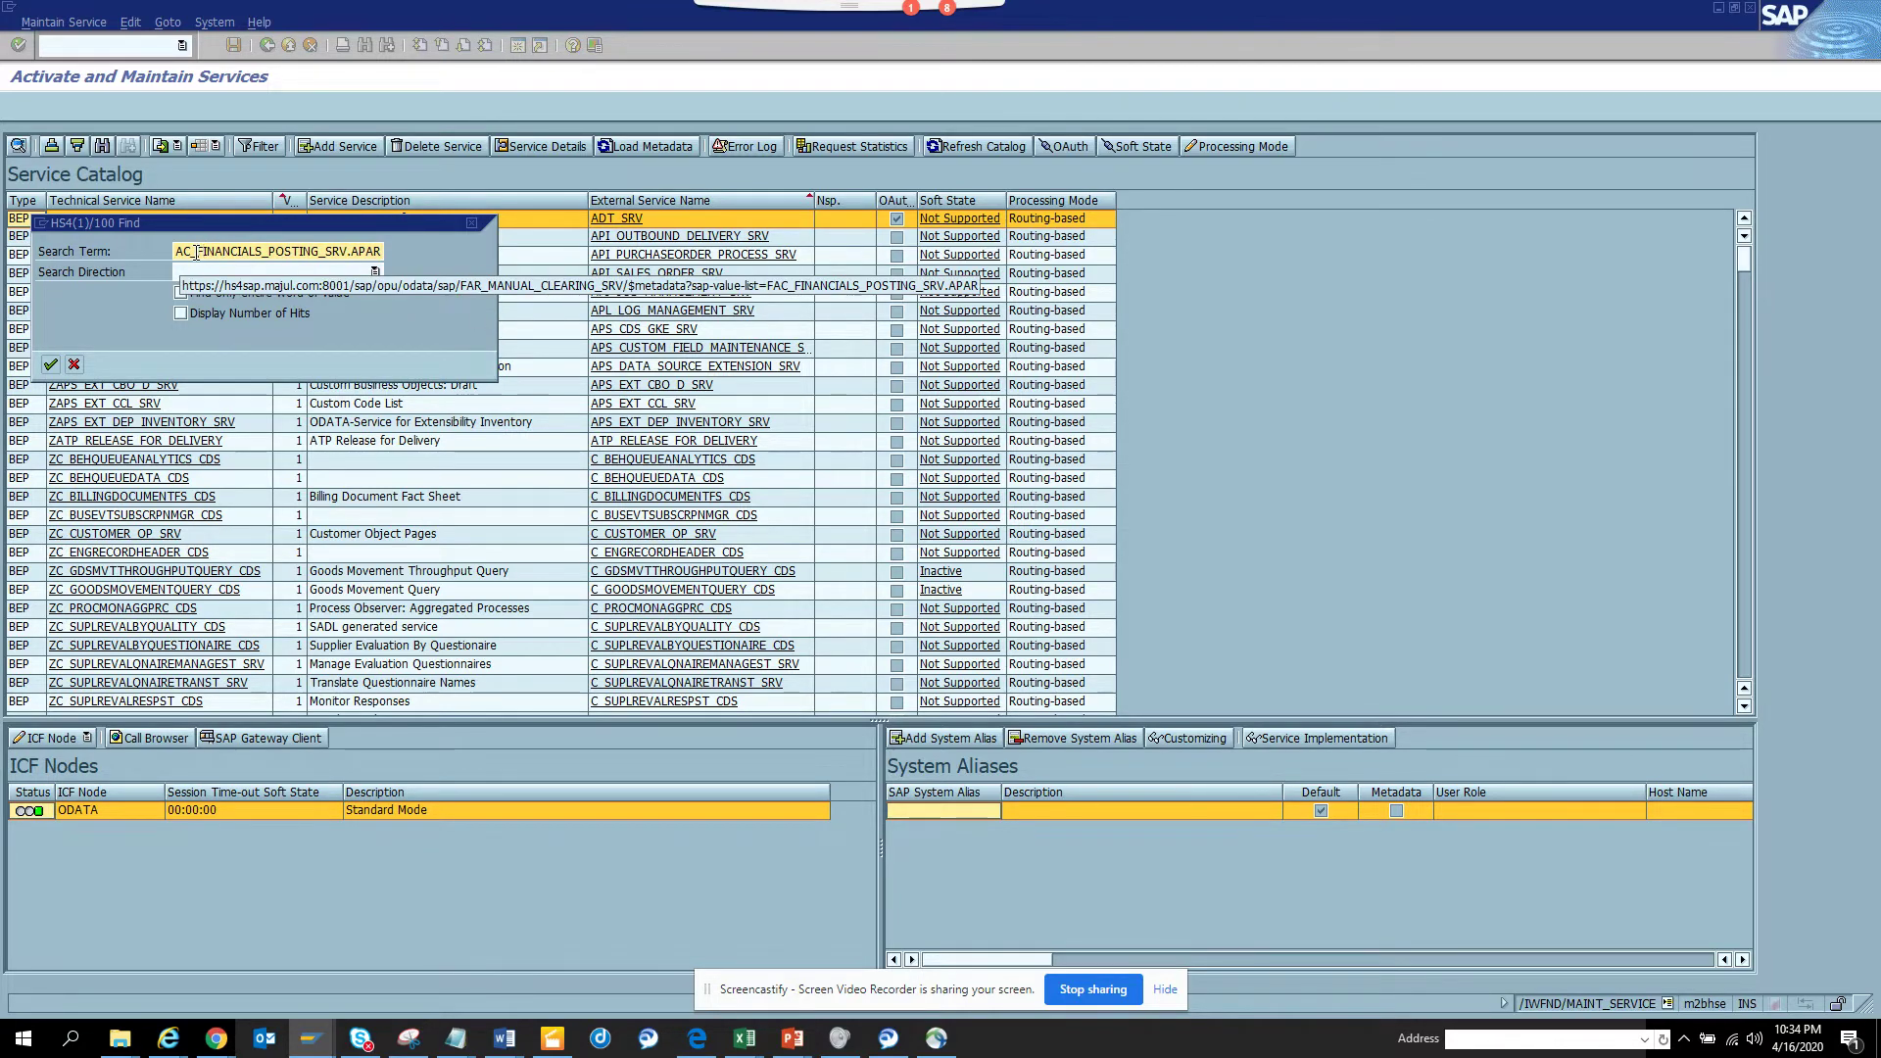
left_click_drag(196, 253, 82, 257)
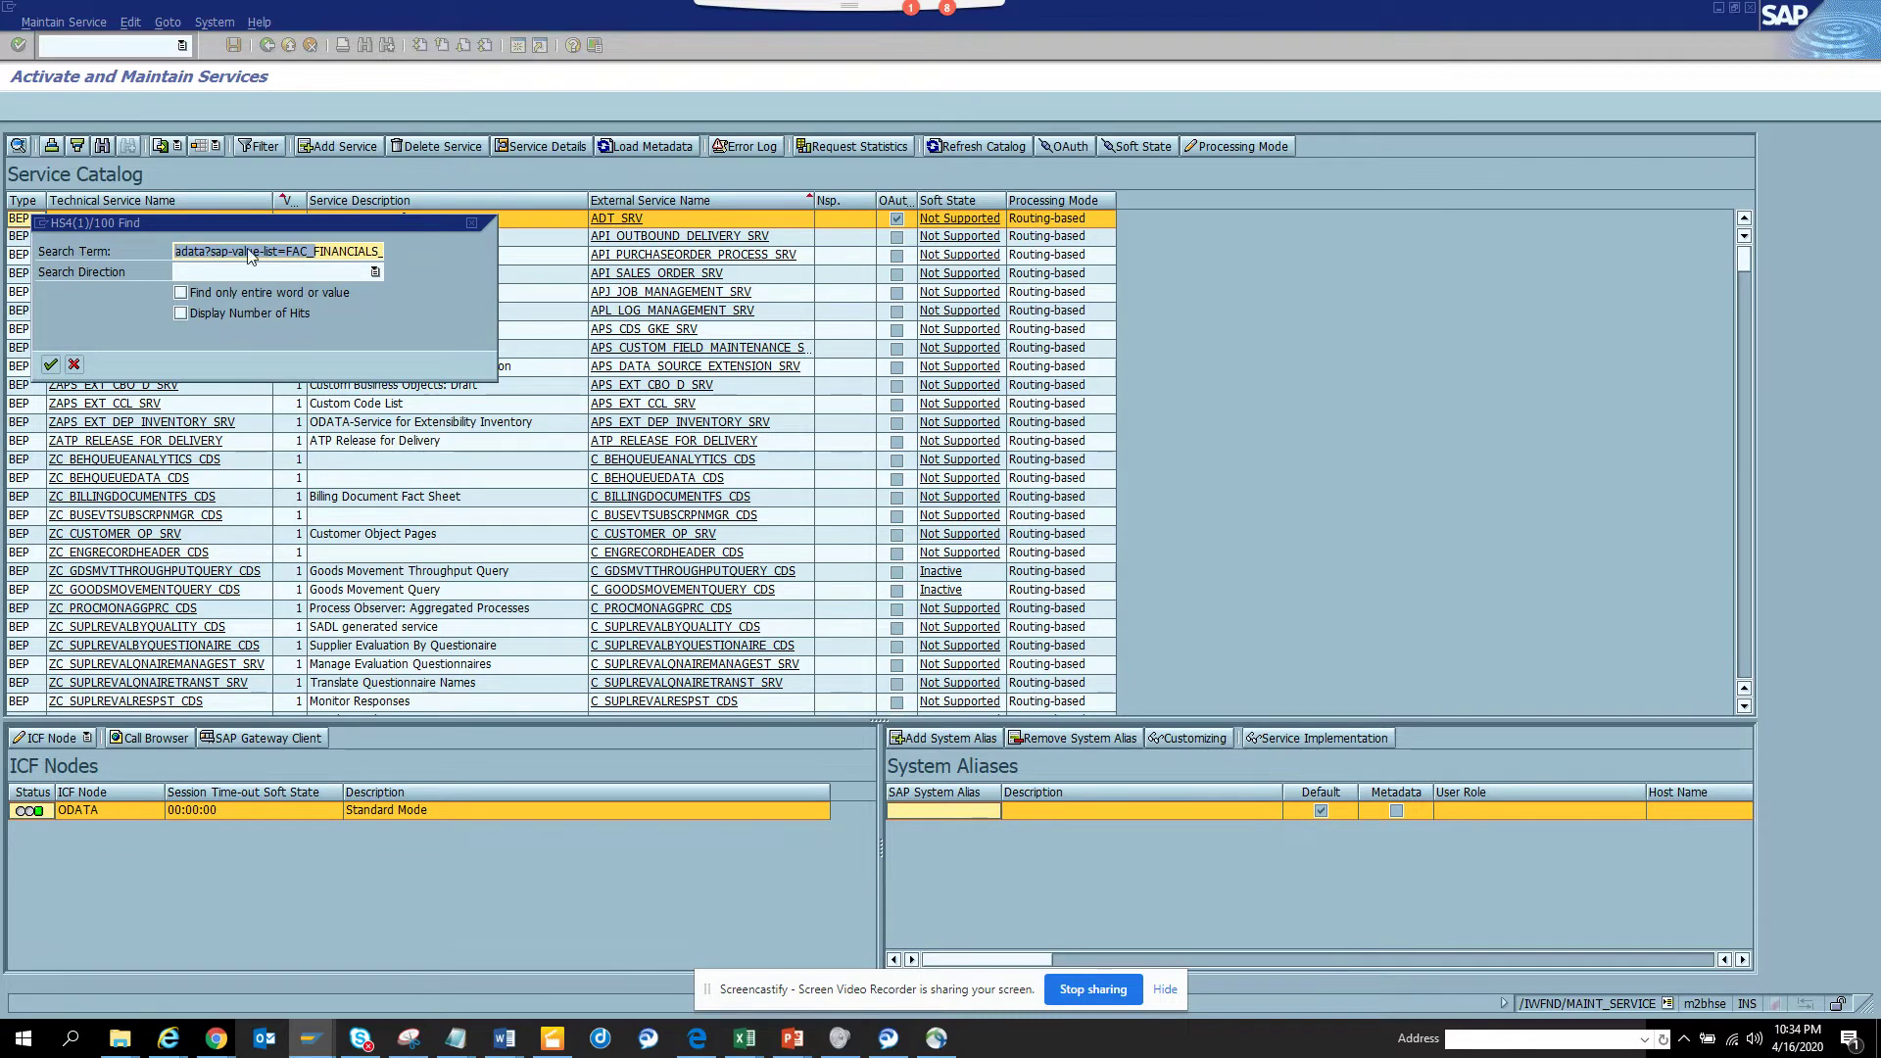
left_click(287, 252)
left_click_drag(287, 252, 4, 249)
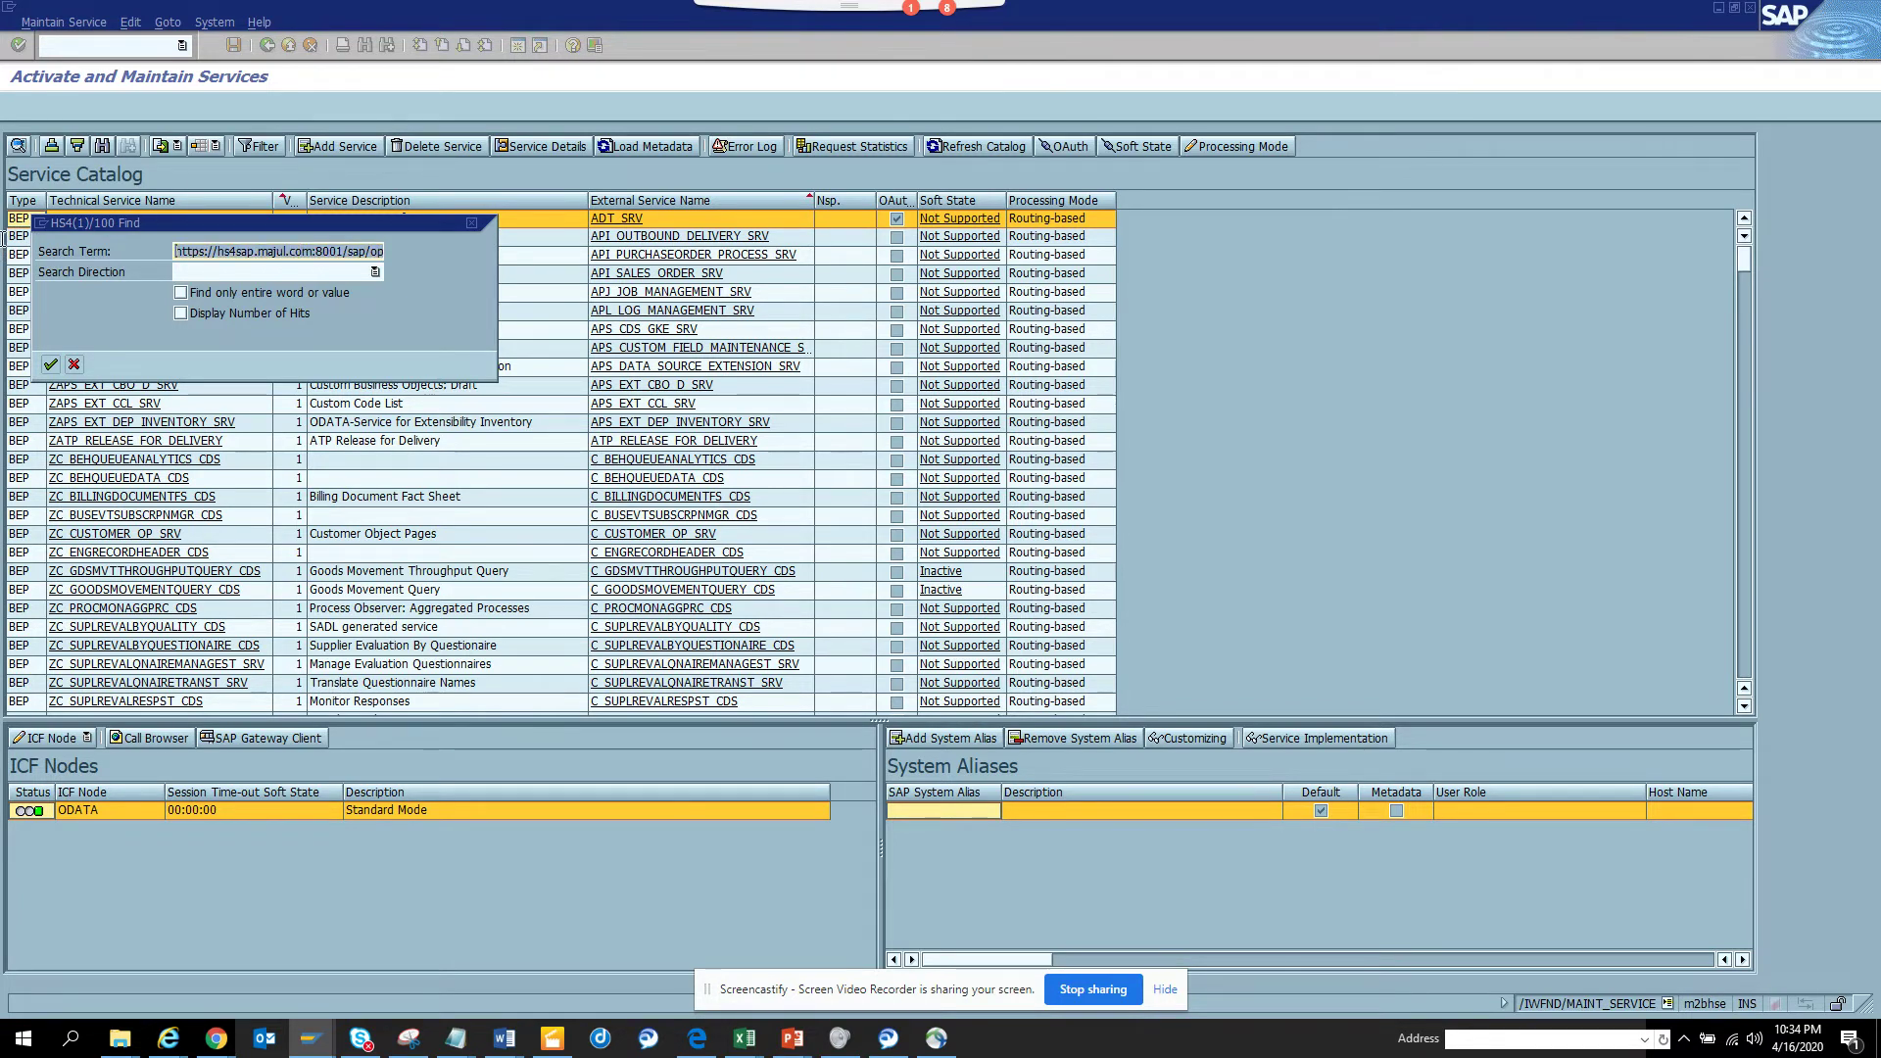
key("Delete")
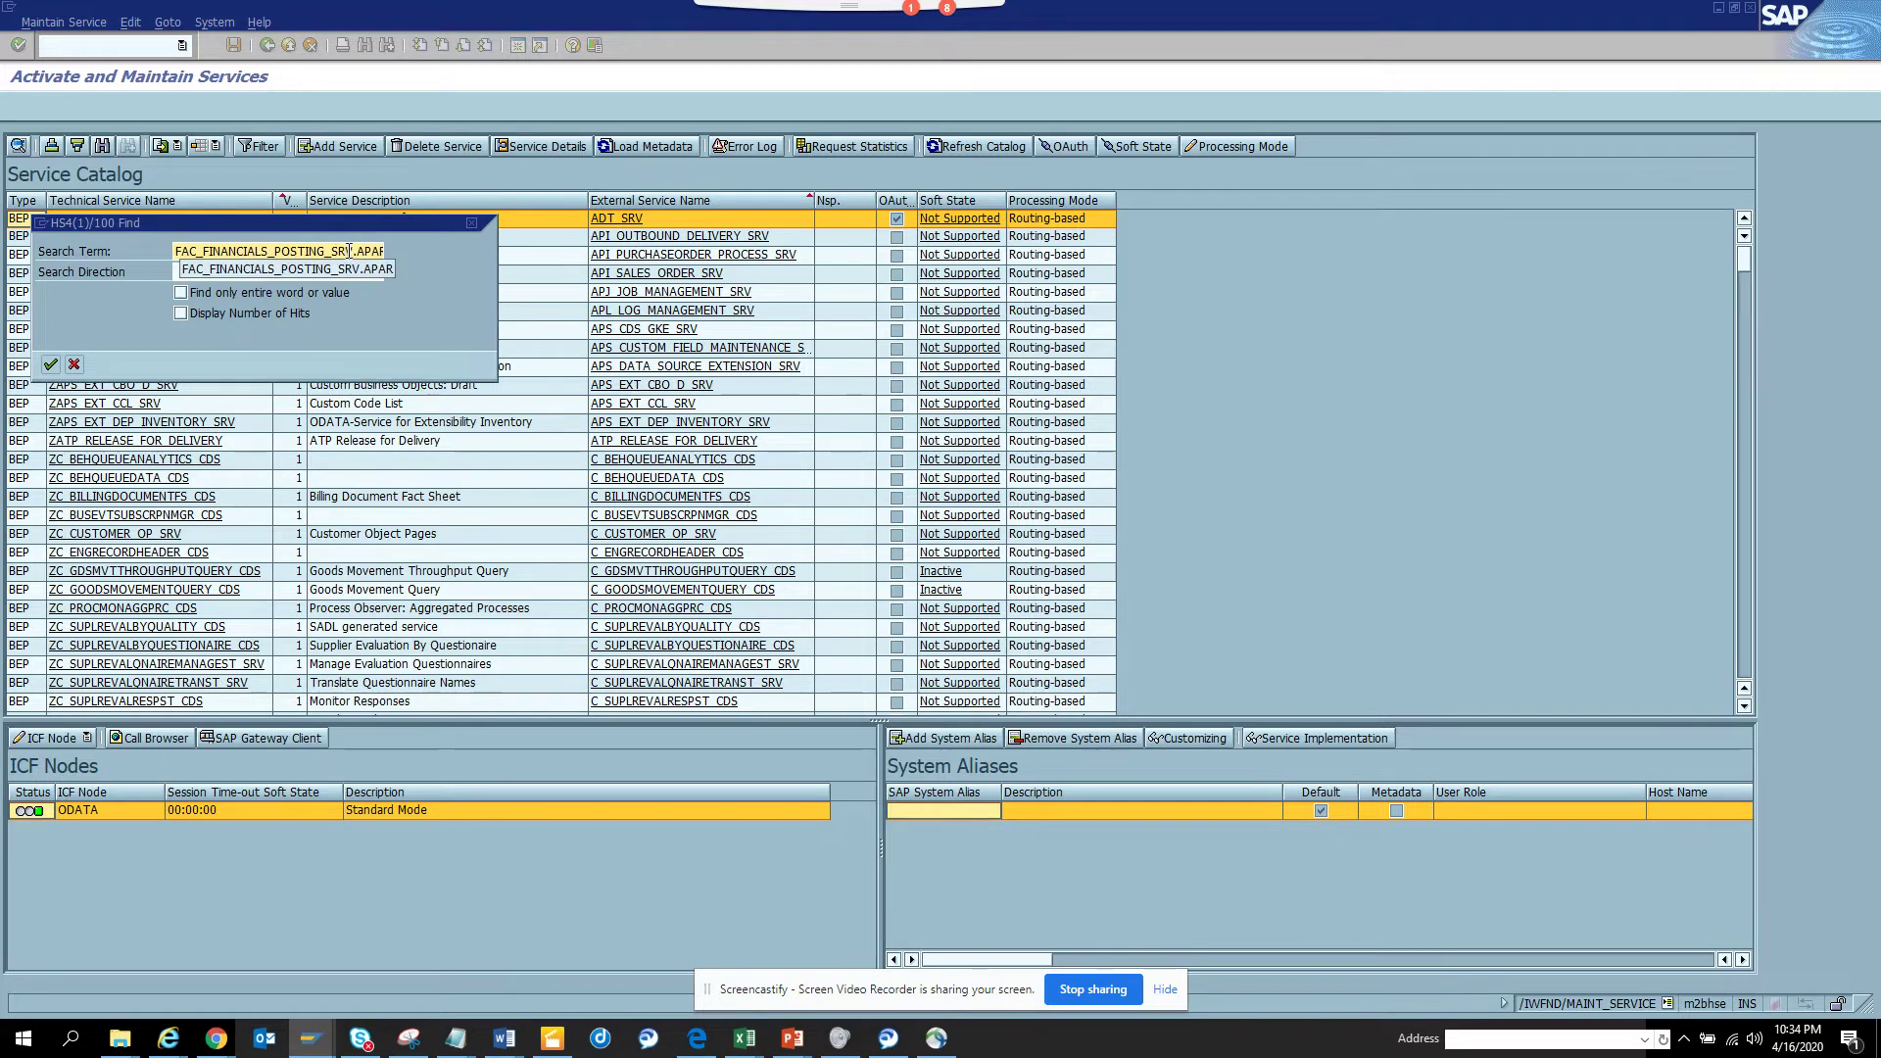
left_click_drag(354, 251, 634, 245)
key("Delete")
key("Return")
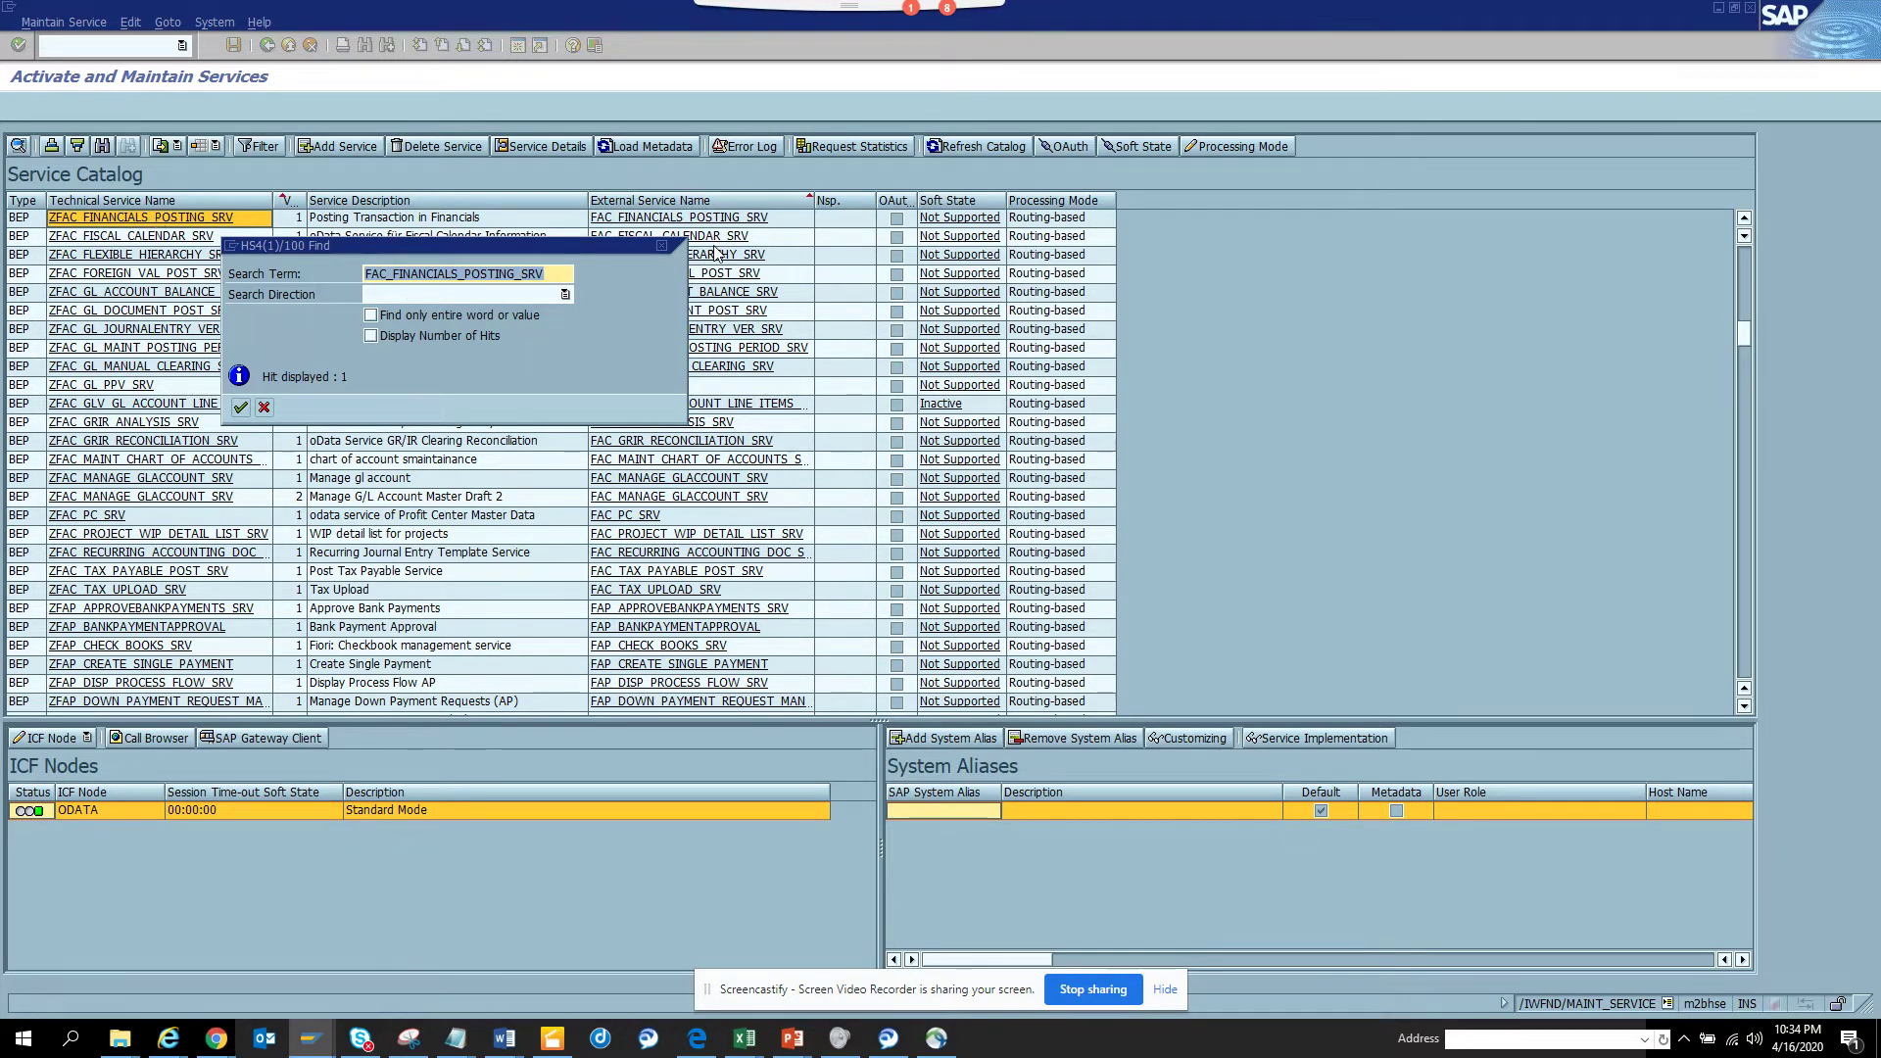
Step: Select the ZFAC_FINANCIALS_POSTING_SRV entry and its LOCAL system alias
left_click(661, 246)
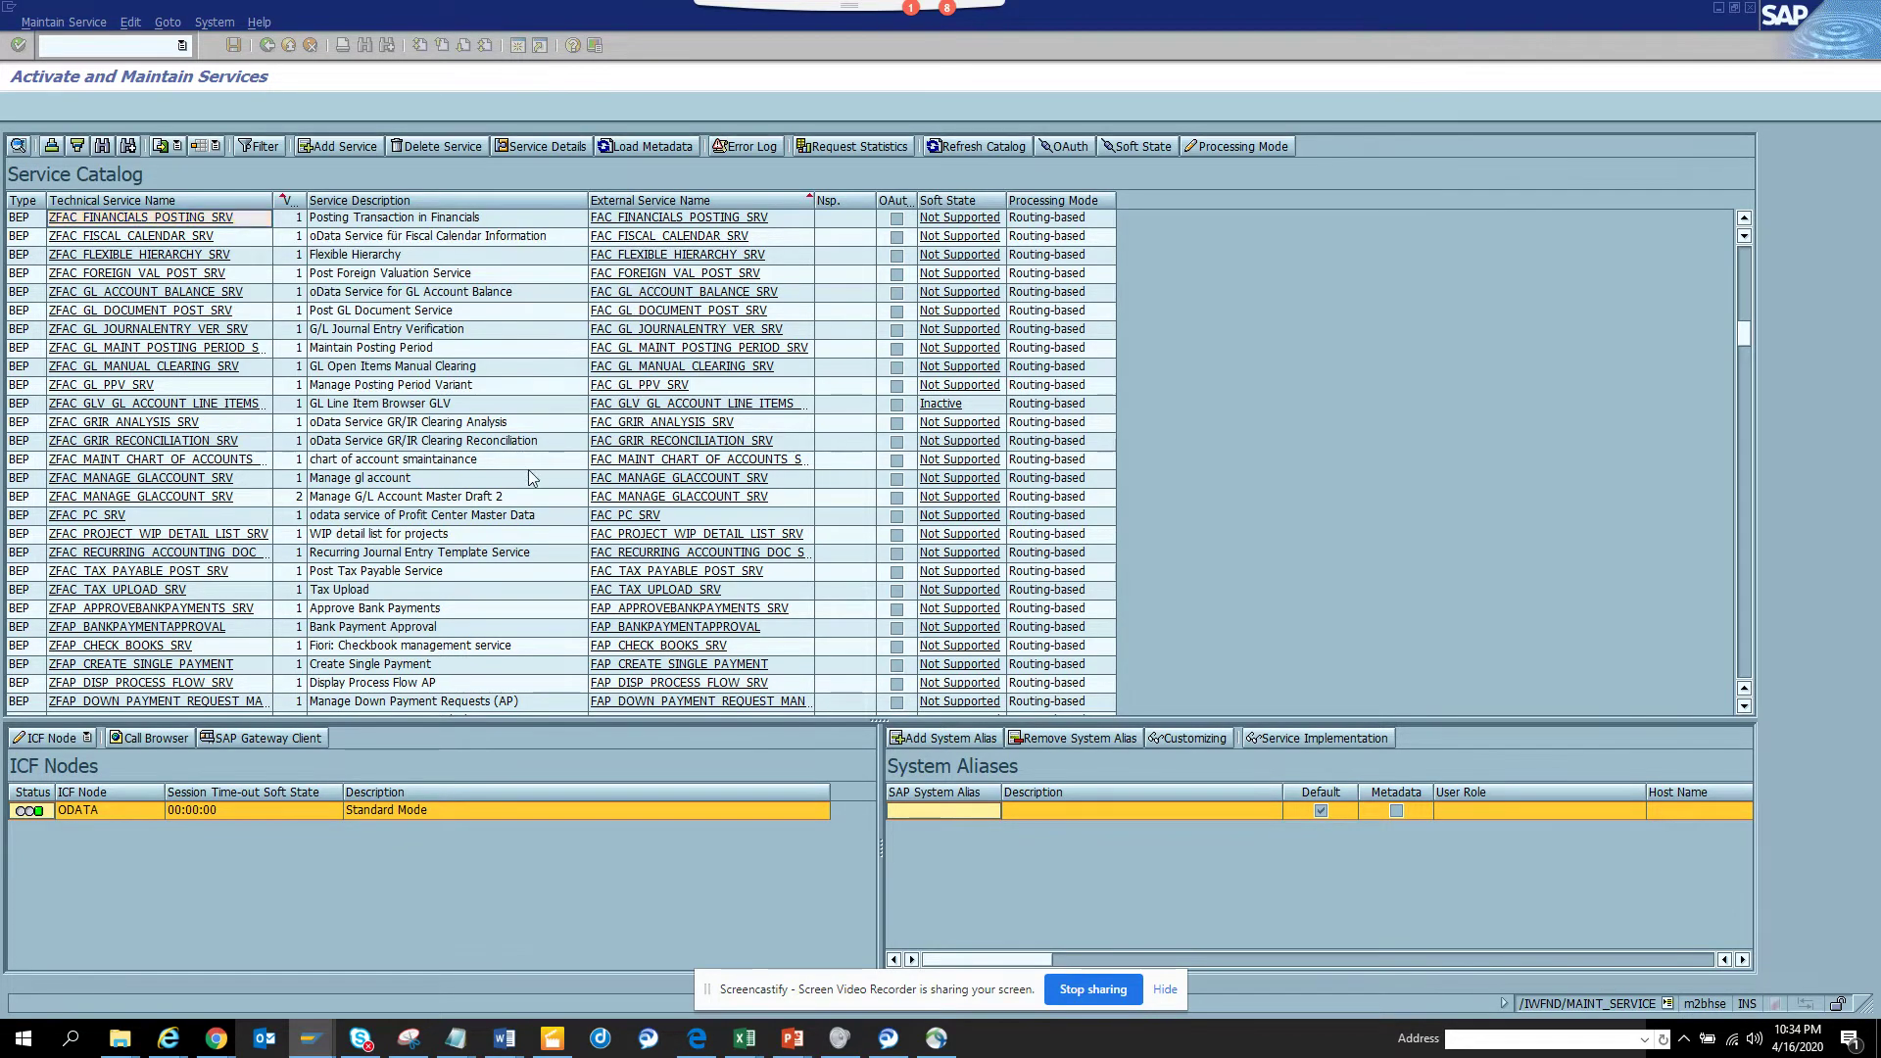
left_click(307, 813)
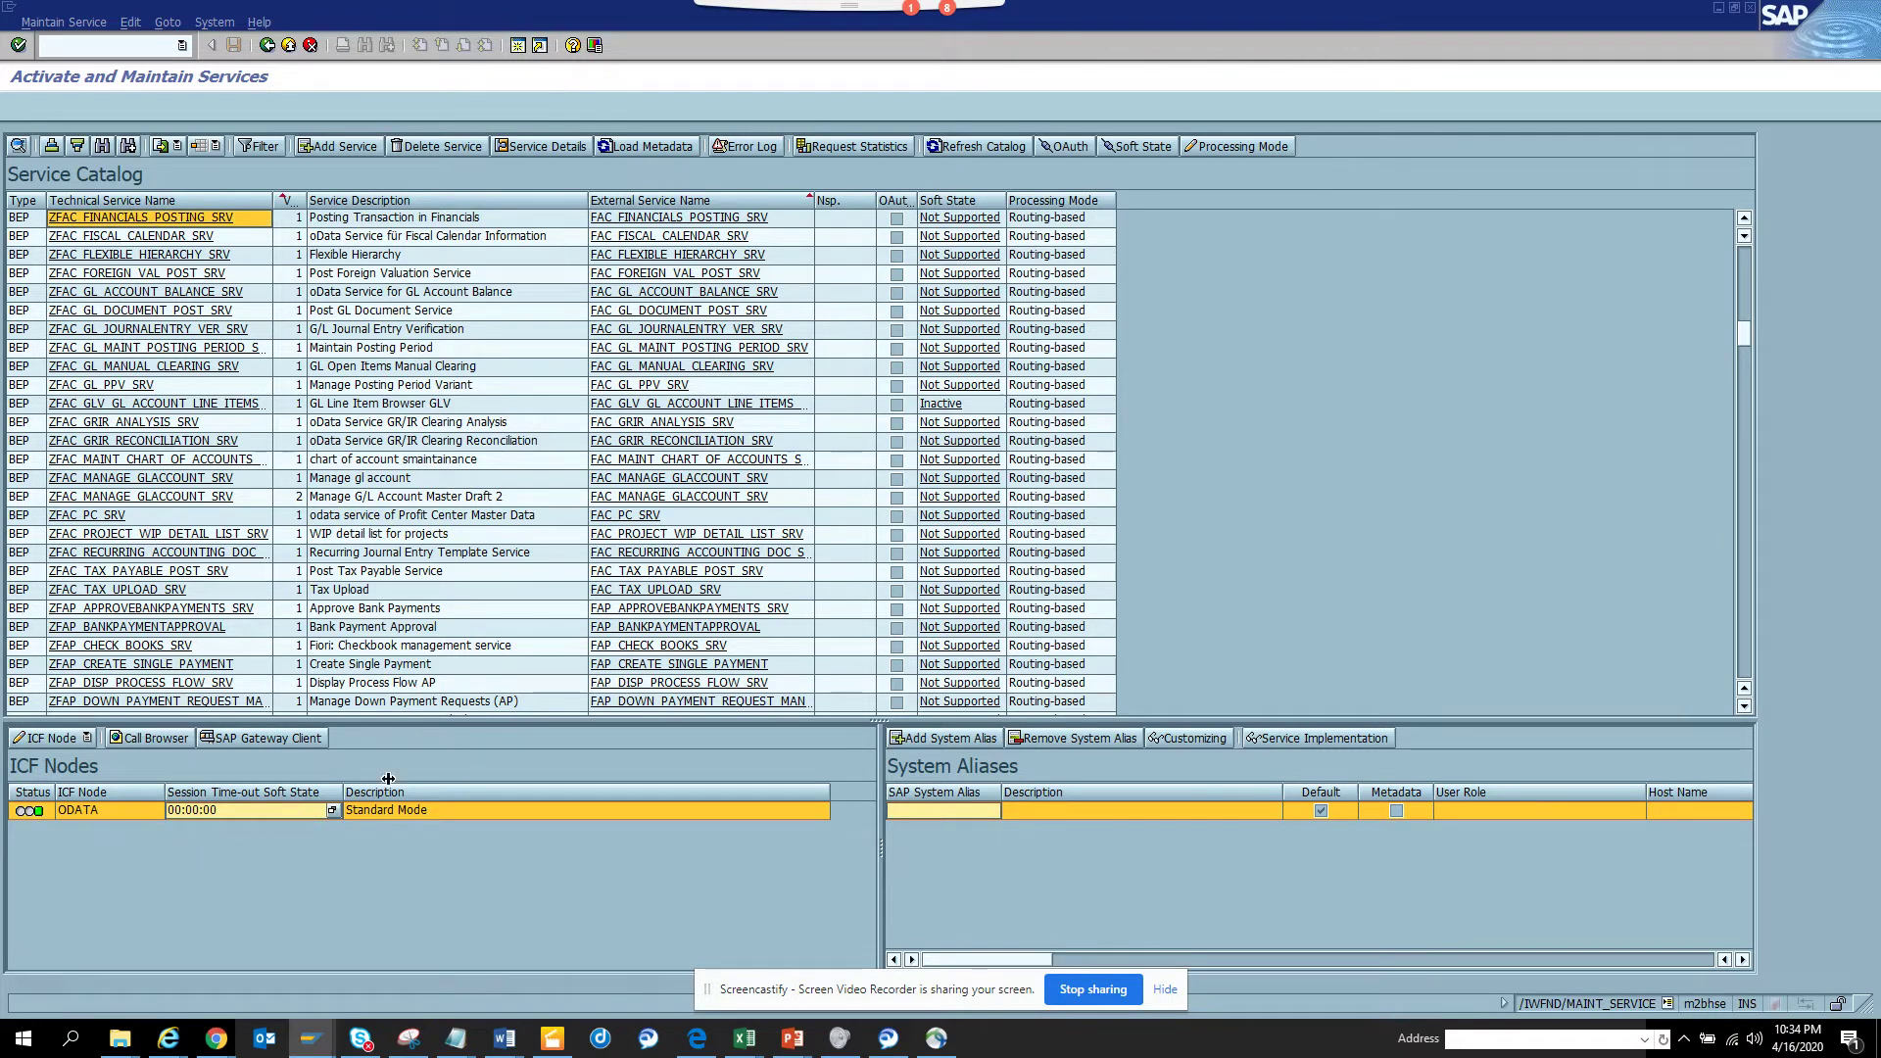
left_click(1114, 814)
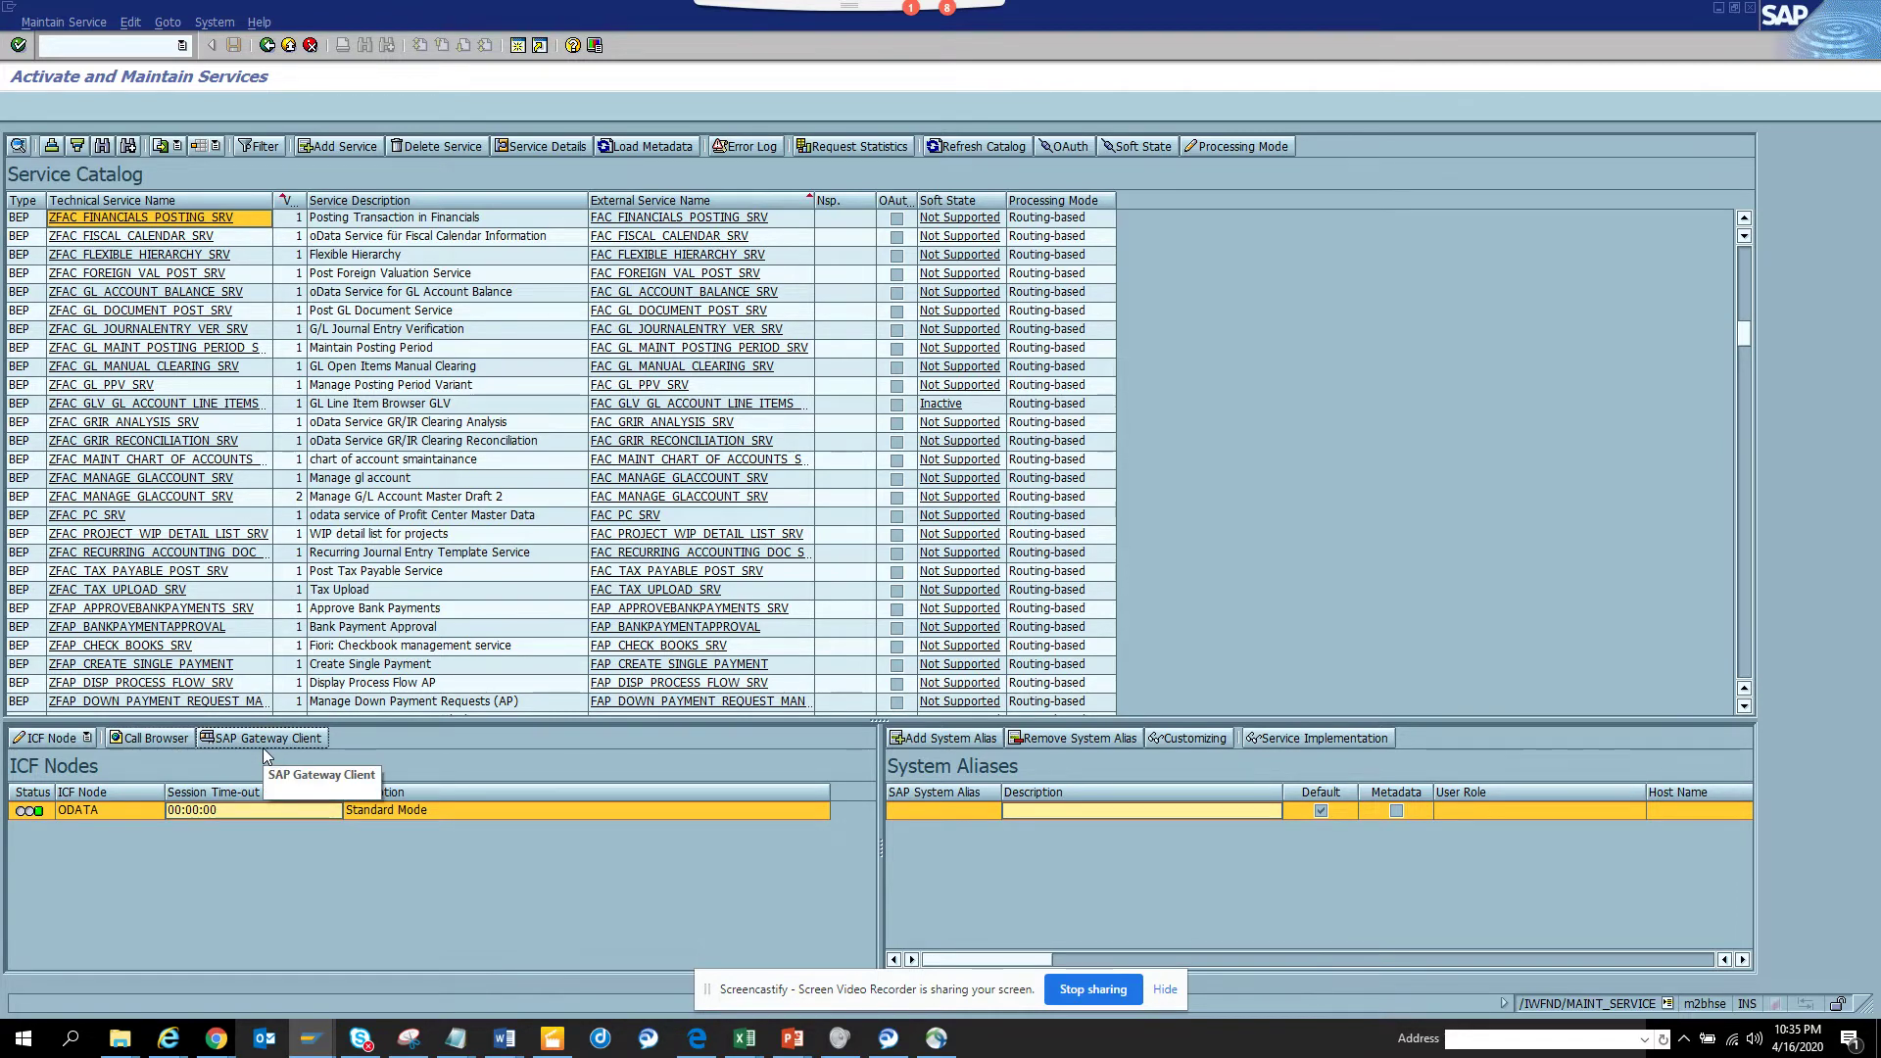
left_click(170, 224)
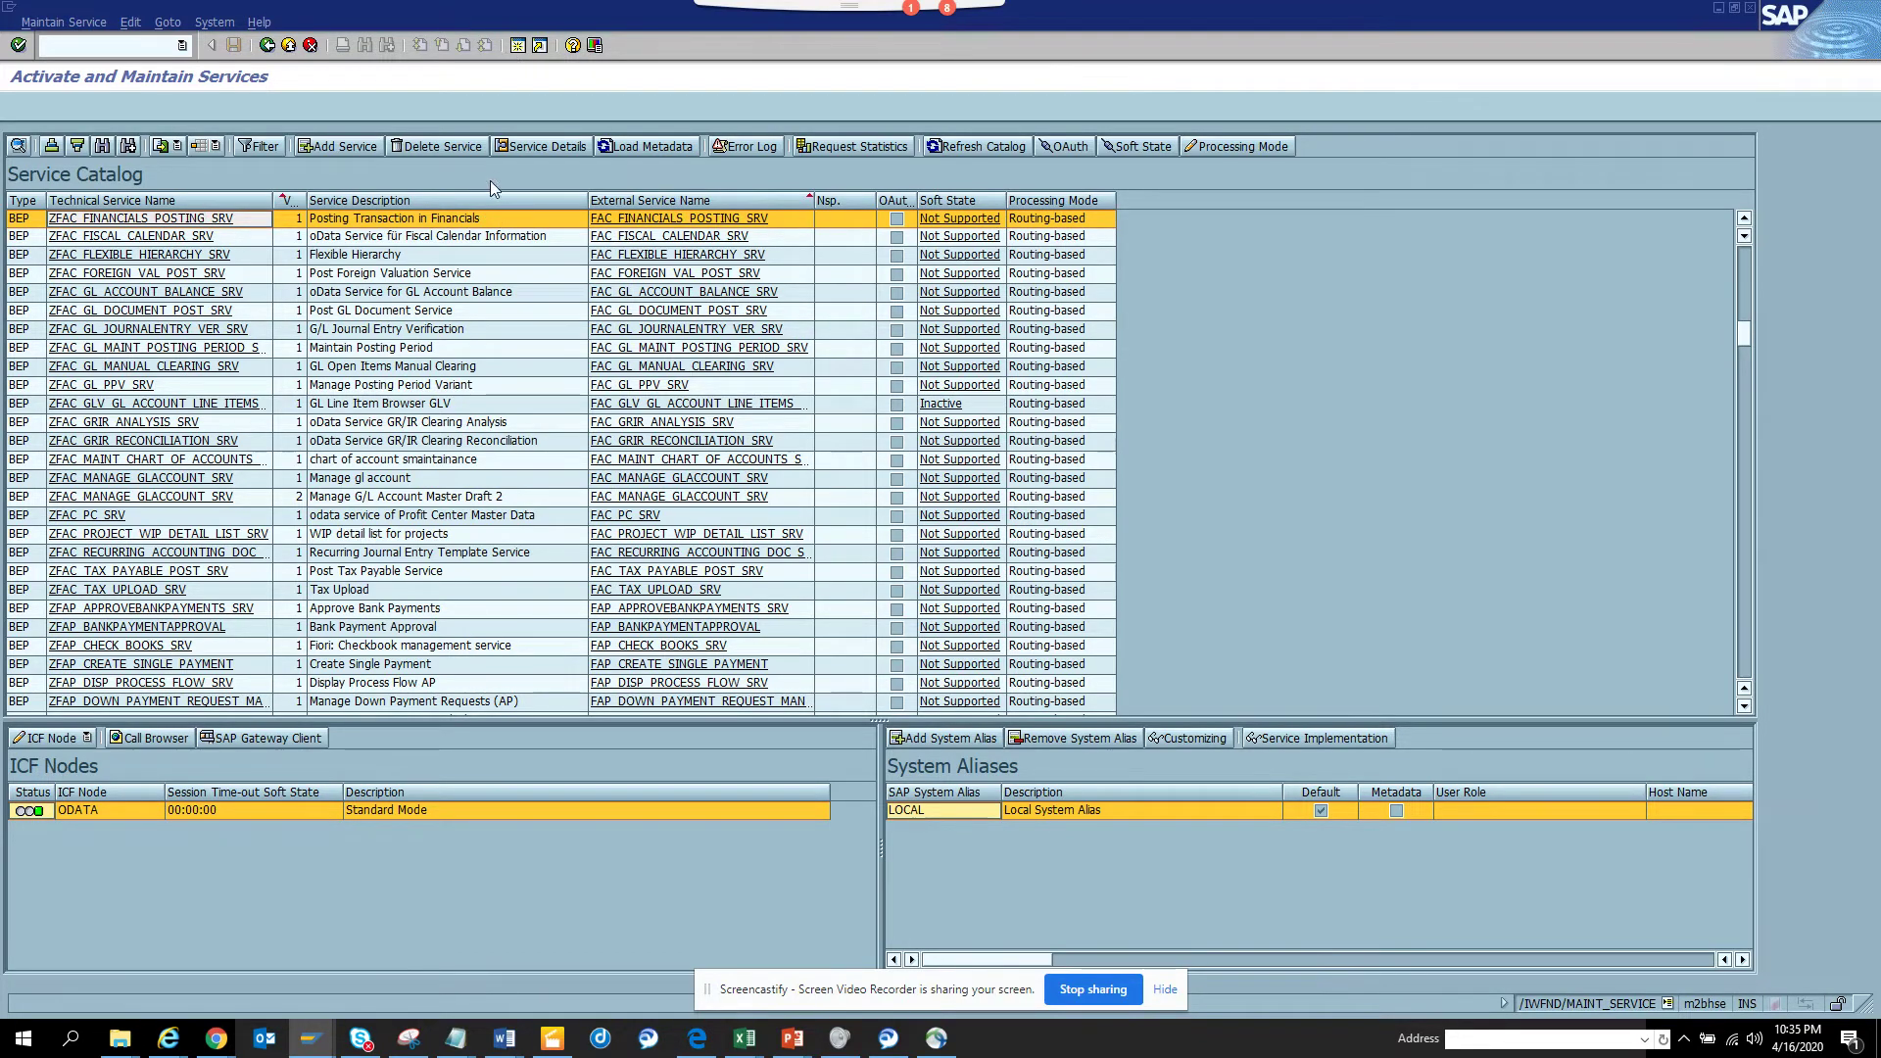
left_click(1076, 812)
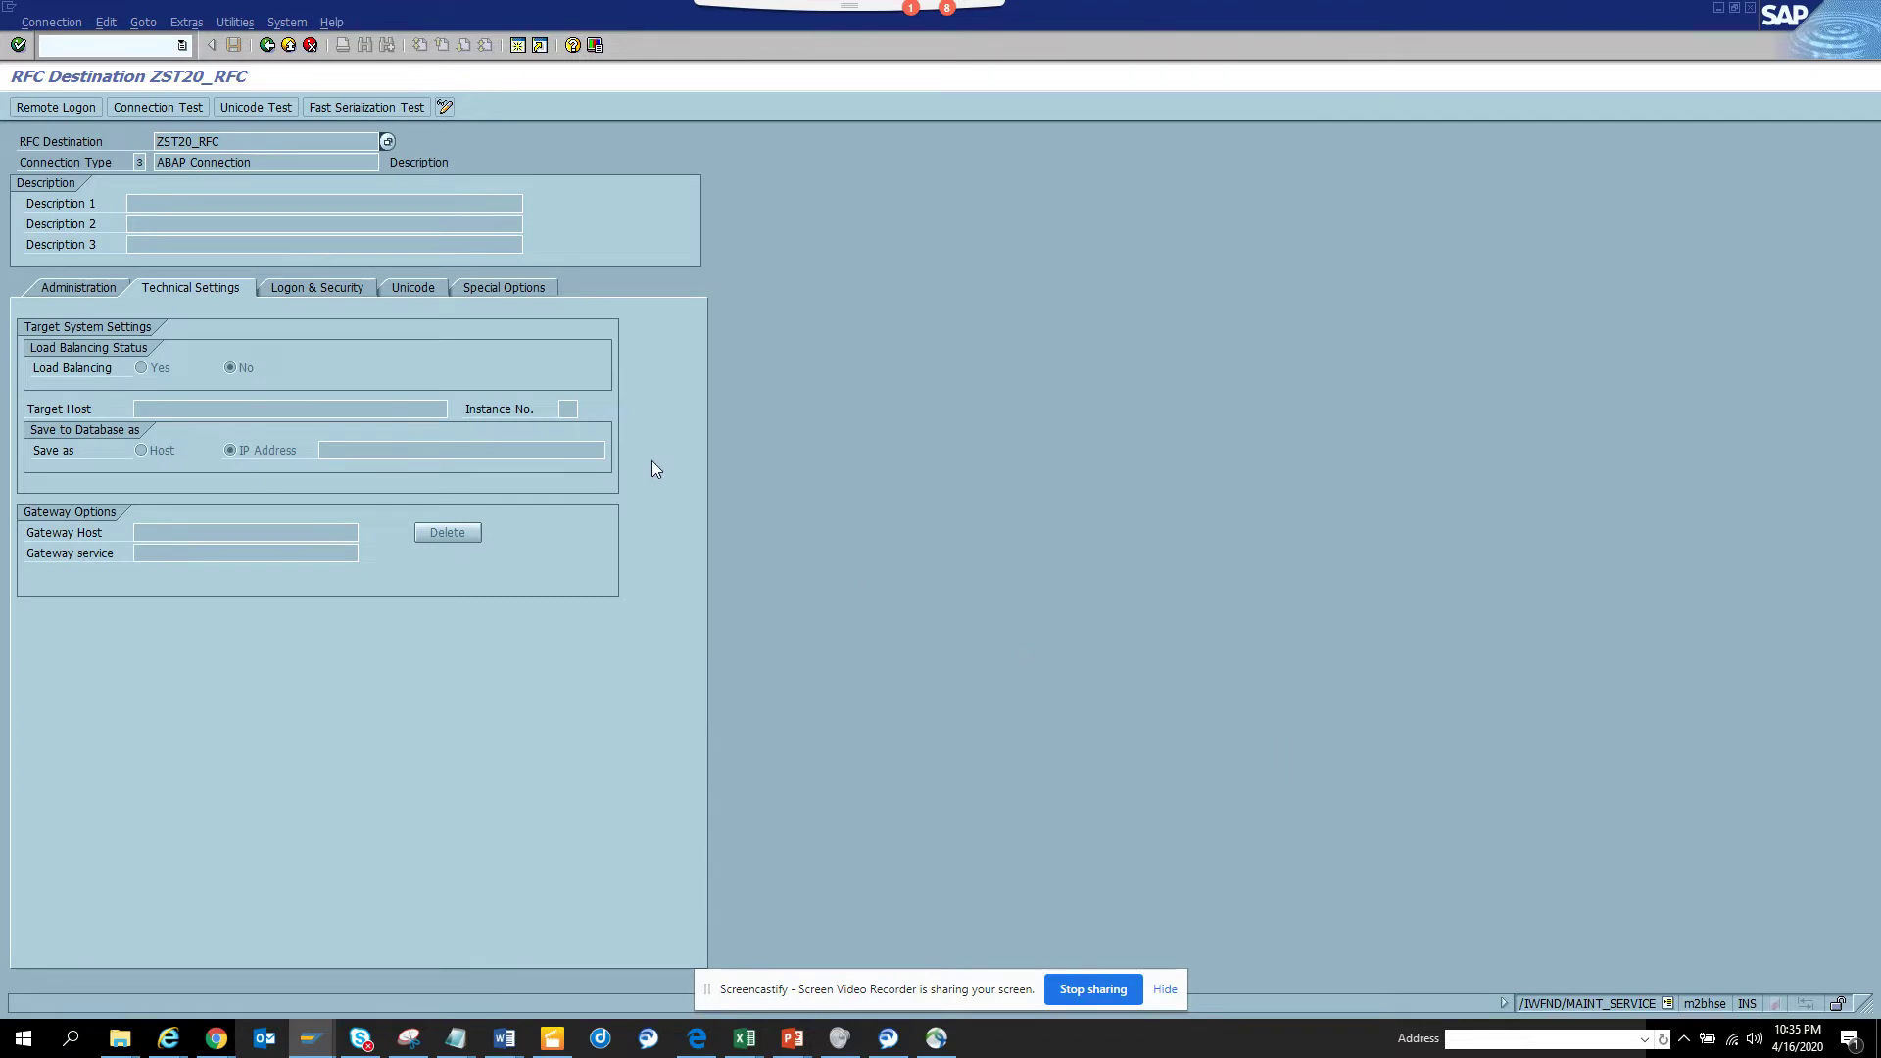
Step: Go back from the RFC destination screen to the service catalog
left_click(267, 45)
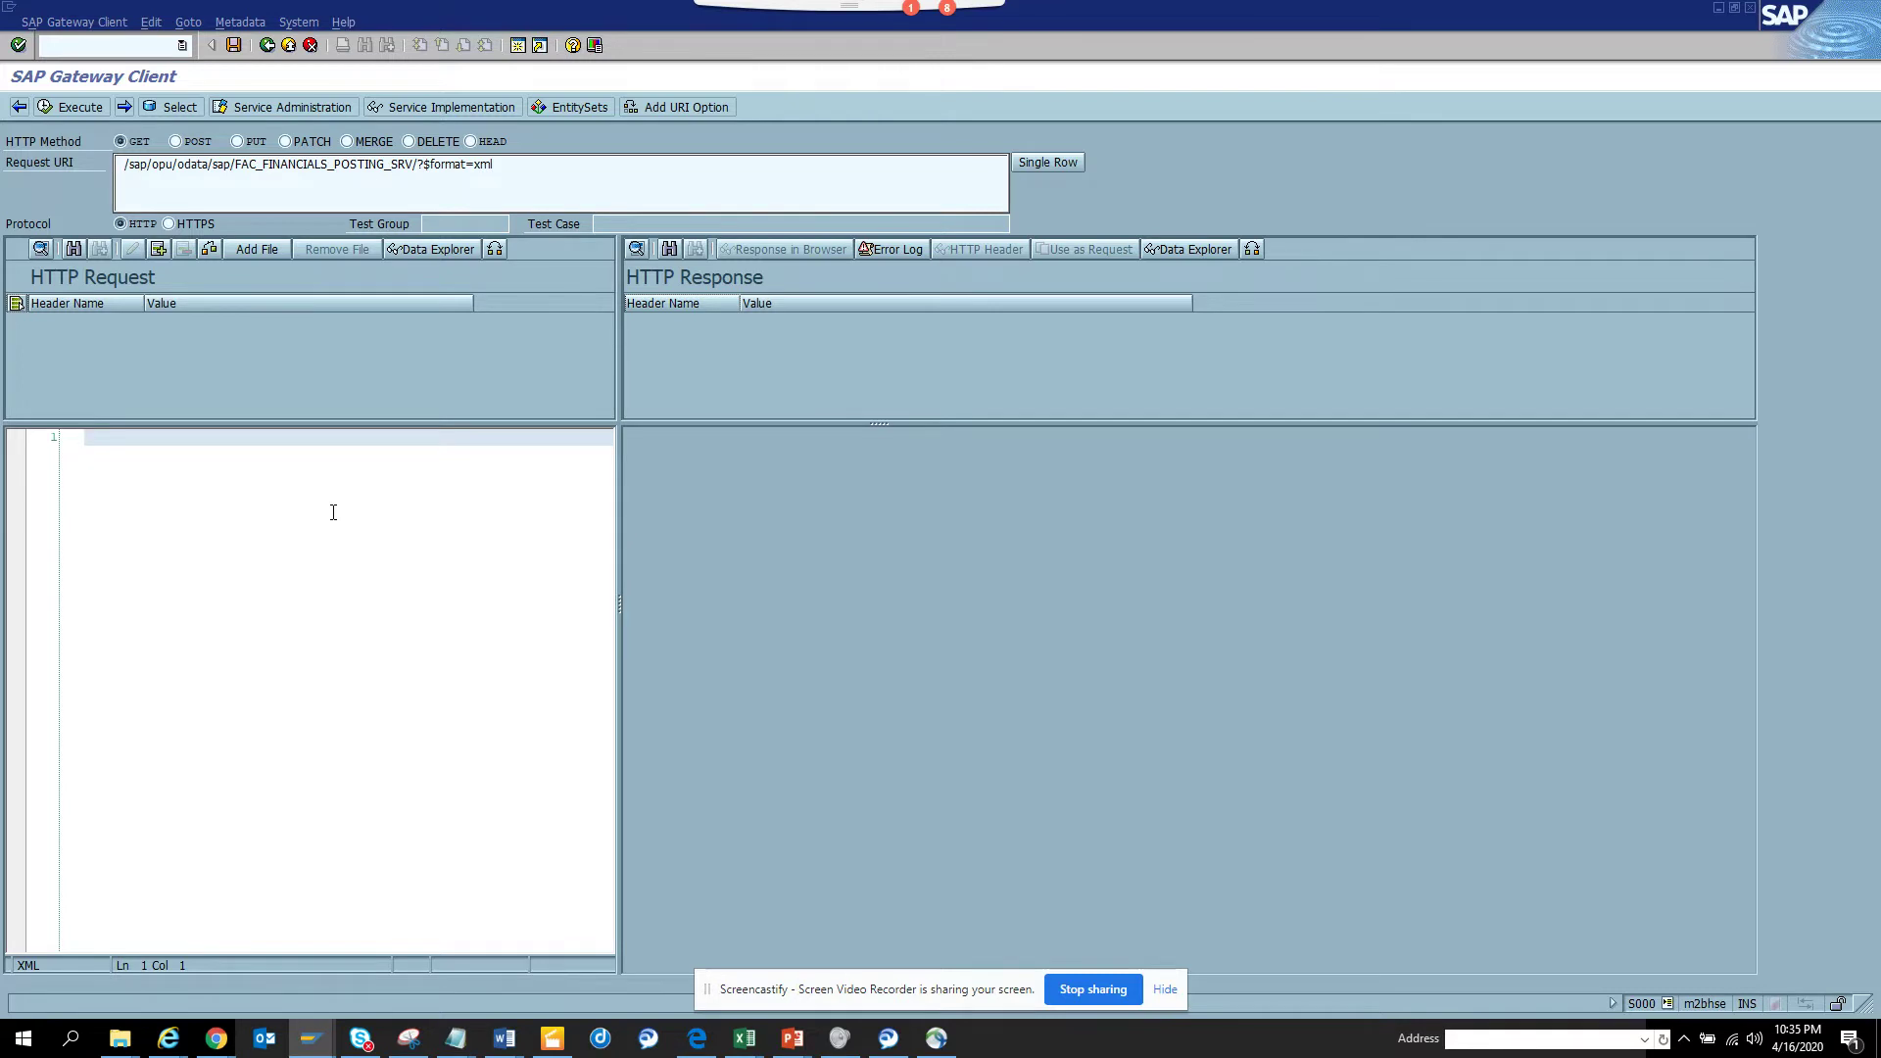
Step: Open data provider class CL_FAC_FINANCIALS_POST_DPC_EXT in Class Builder via Service Implementation
left_click(462, 113)
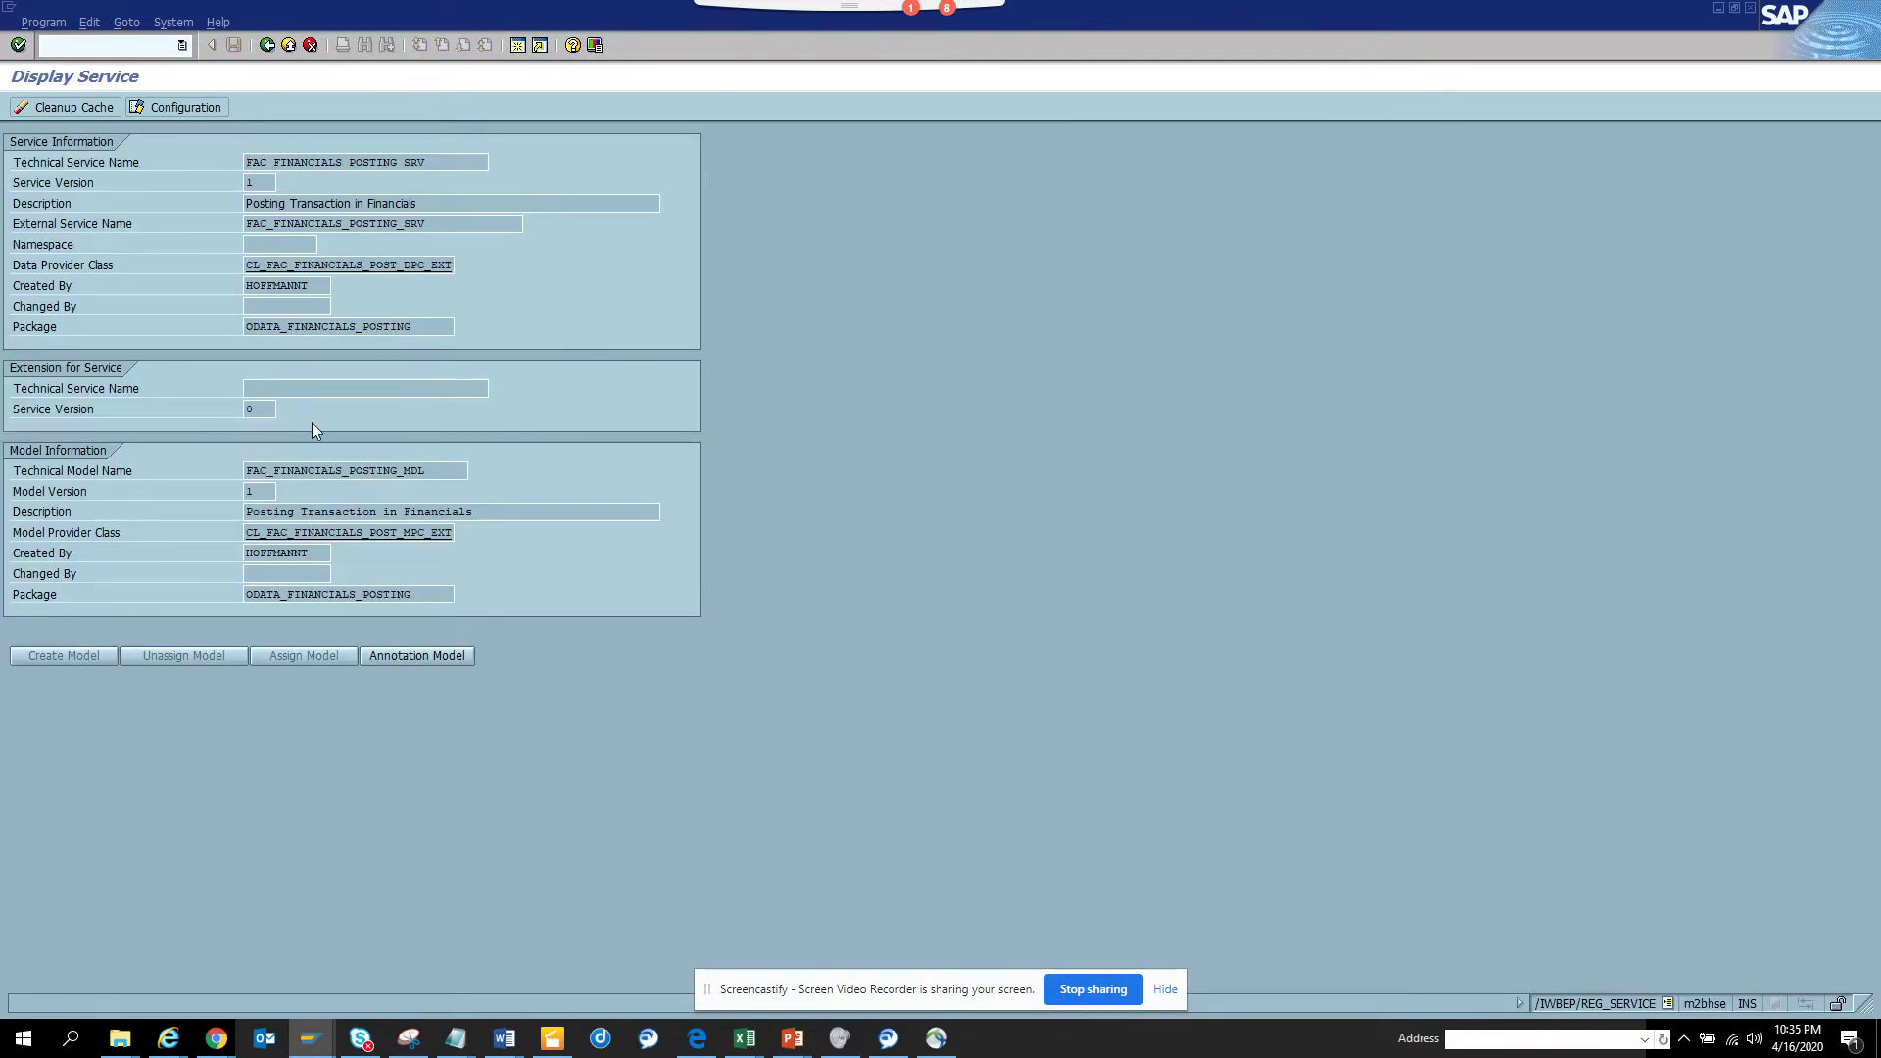
double_click(389, 260)
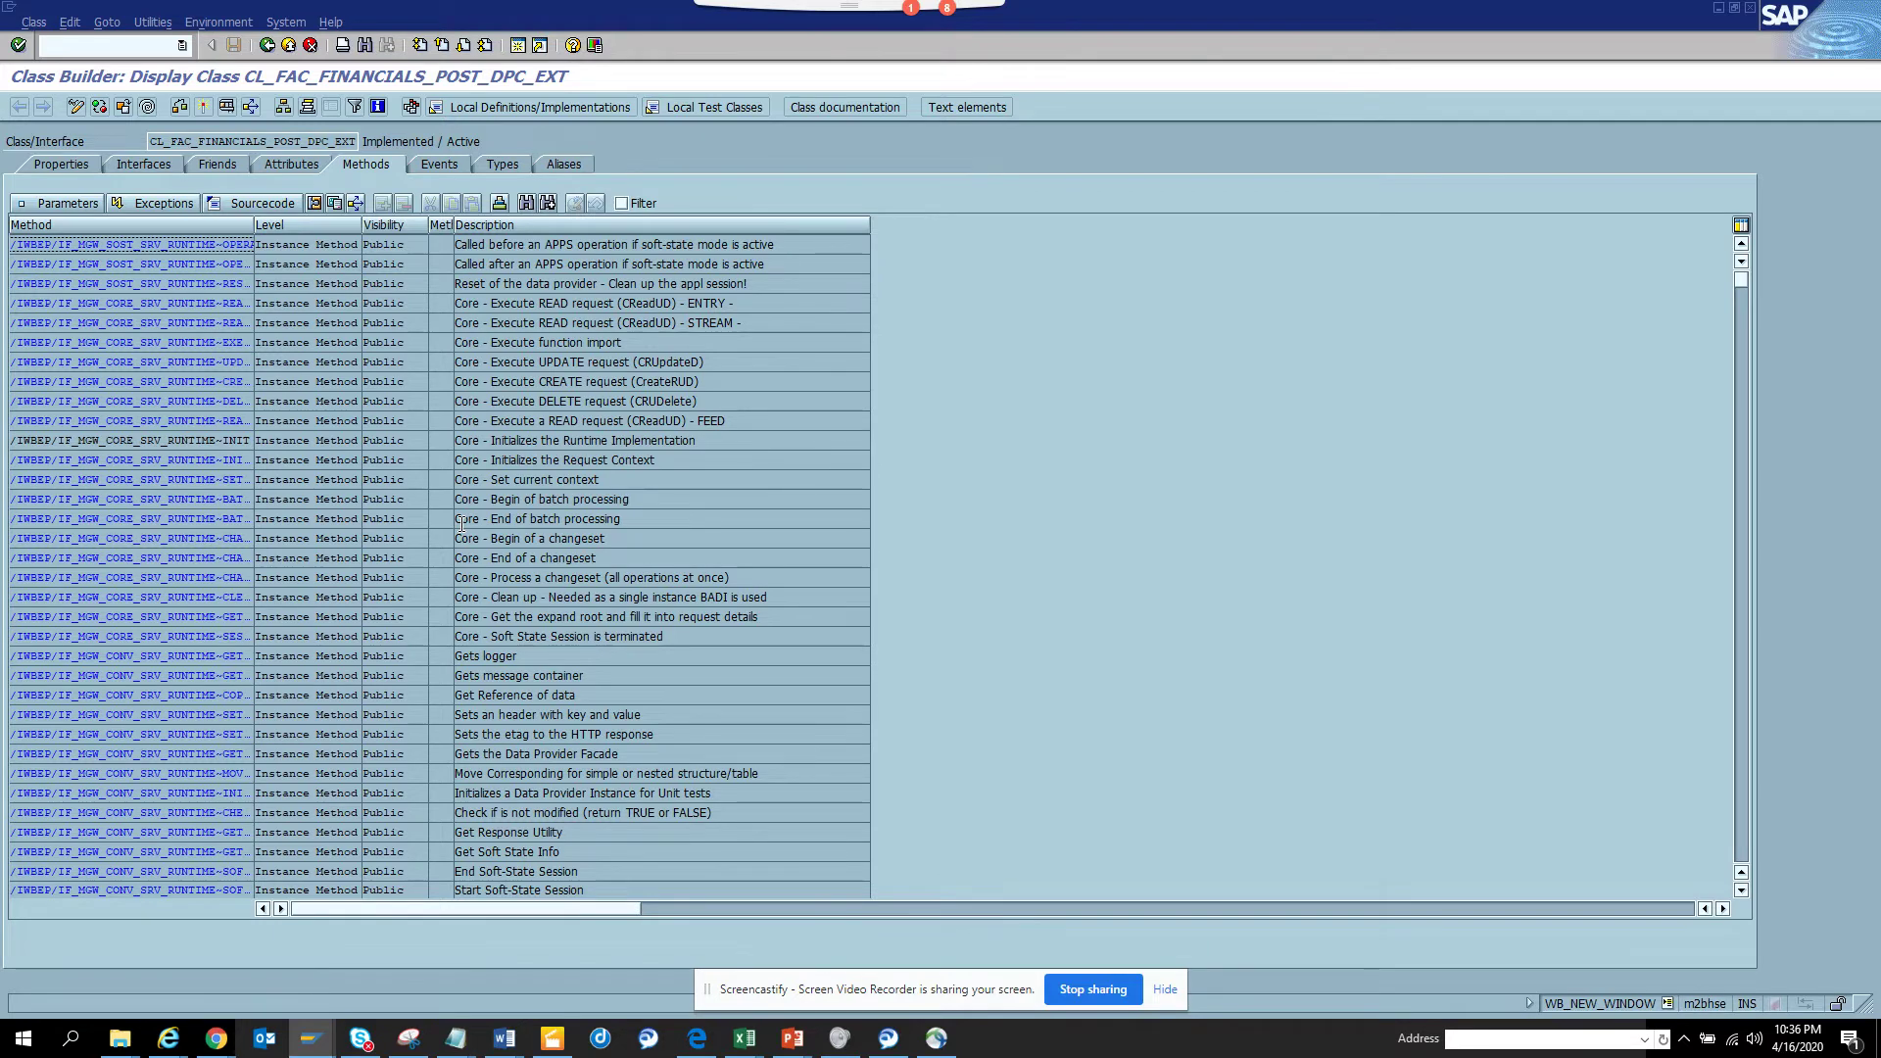
key("alt+Tab")
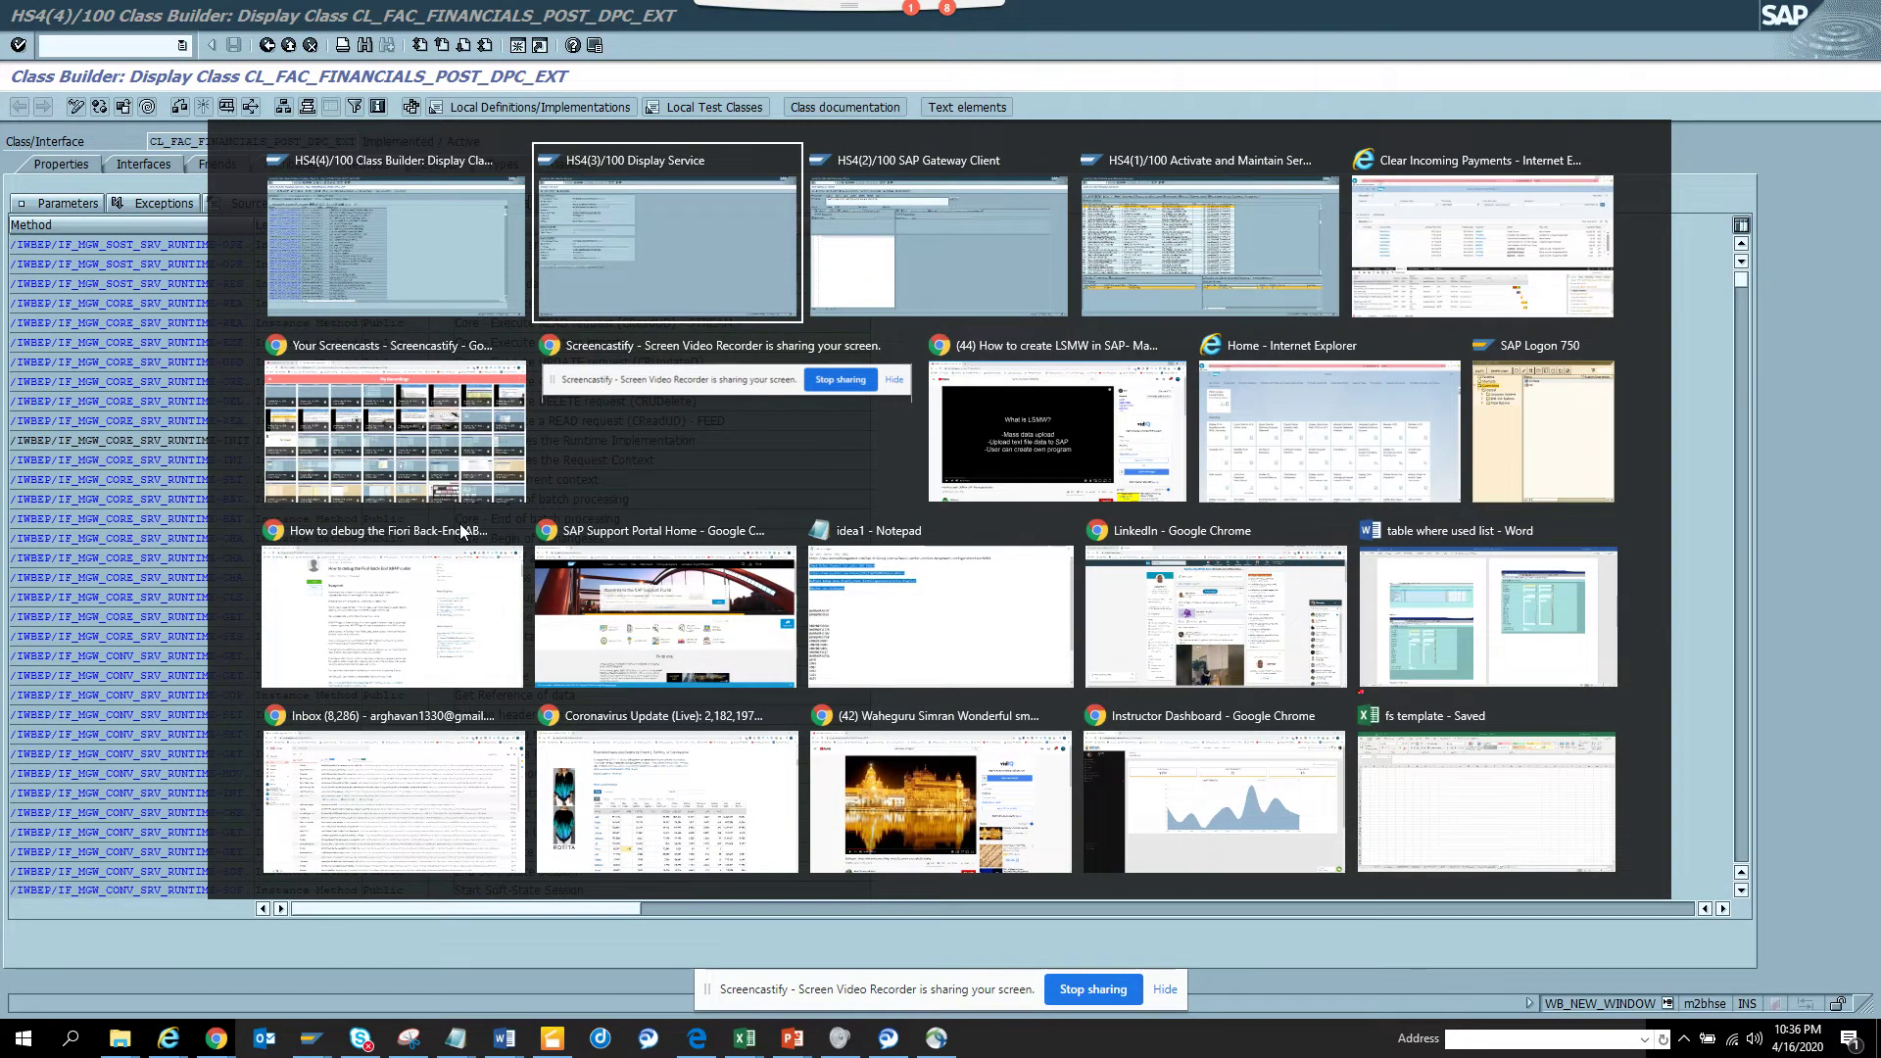
Step: Return to Internet Explorer, close the F12 tools, dismiss the warning and head to launchpad home
key("alt+Tab")
key("alt+Tab")
key("alt+Tab")
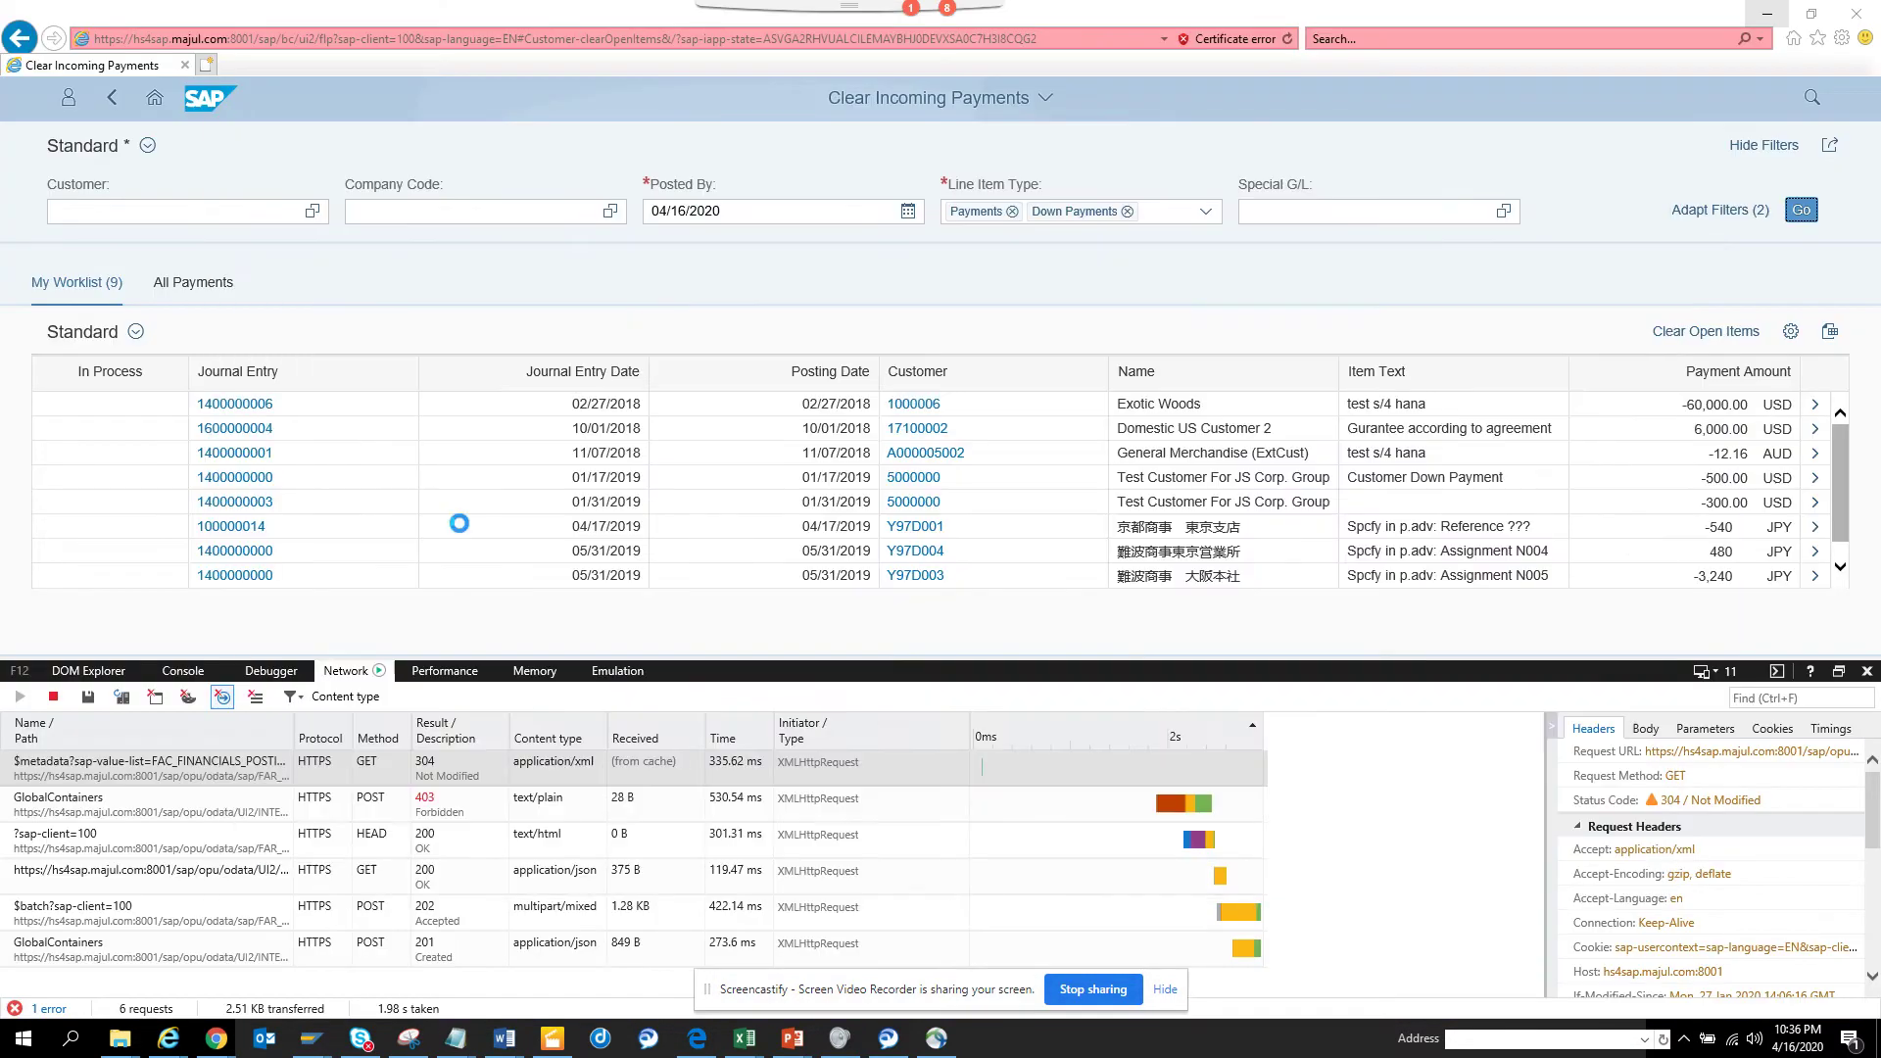
left_click(114, 99)
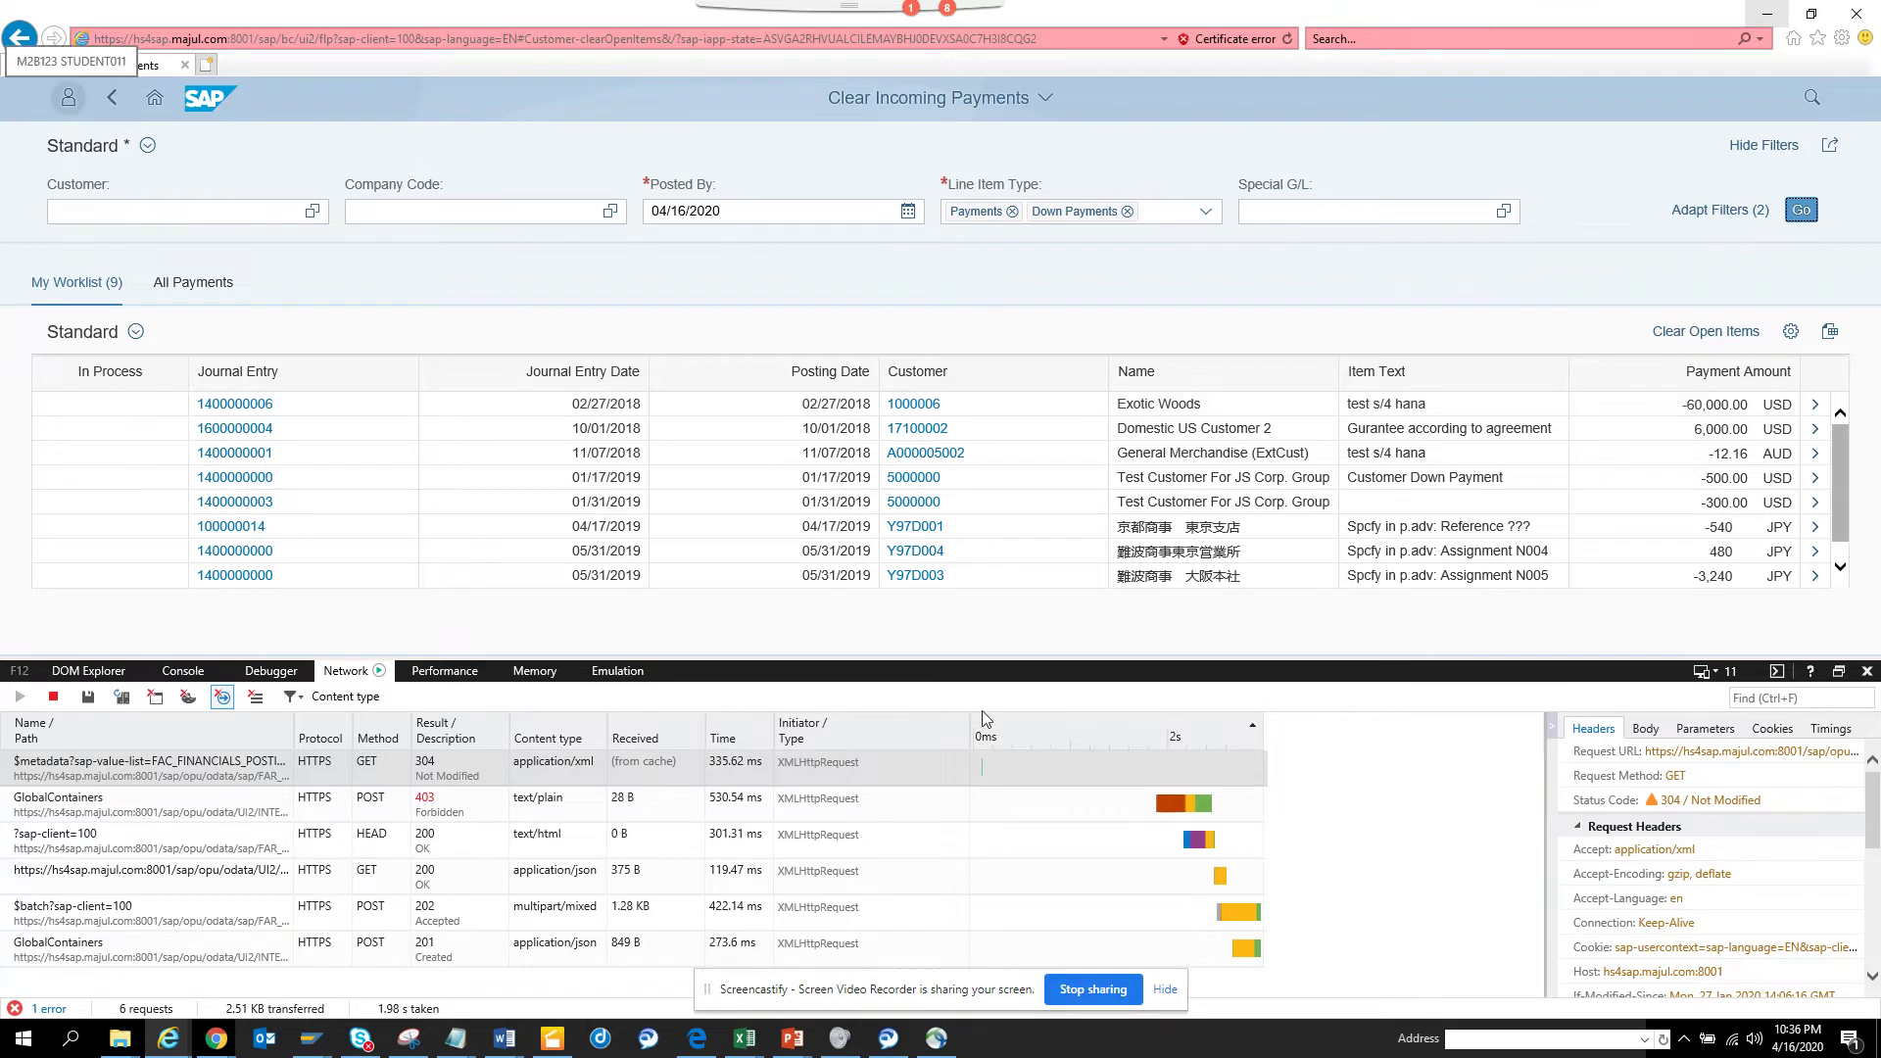
left_click(1870, 678)
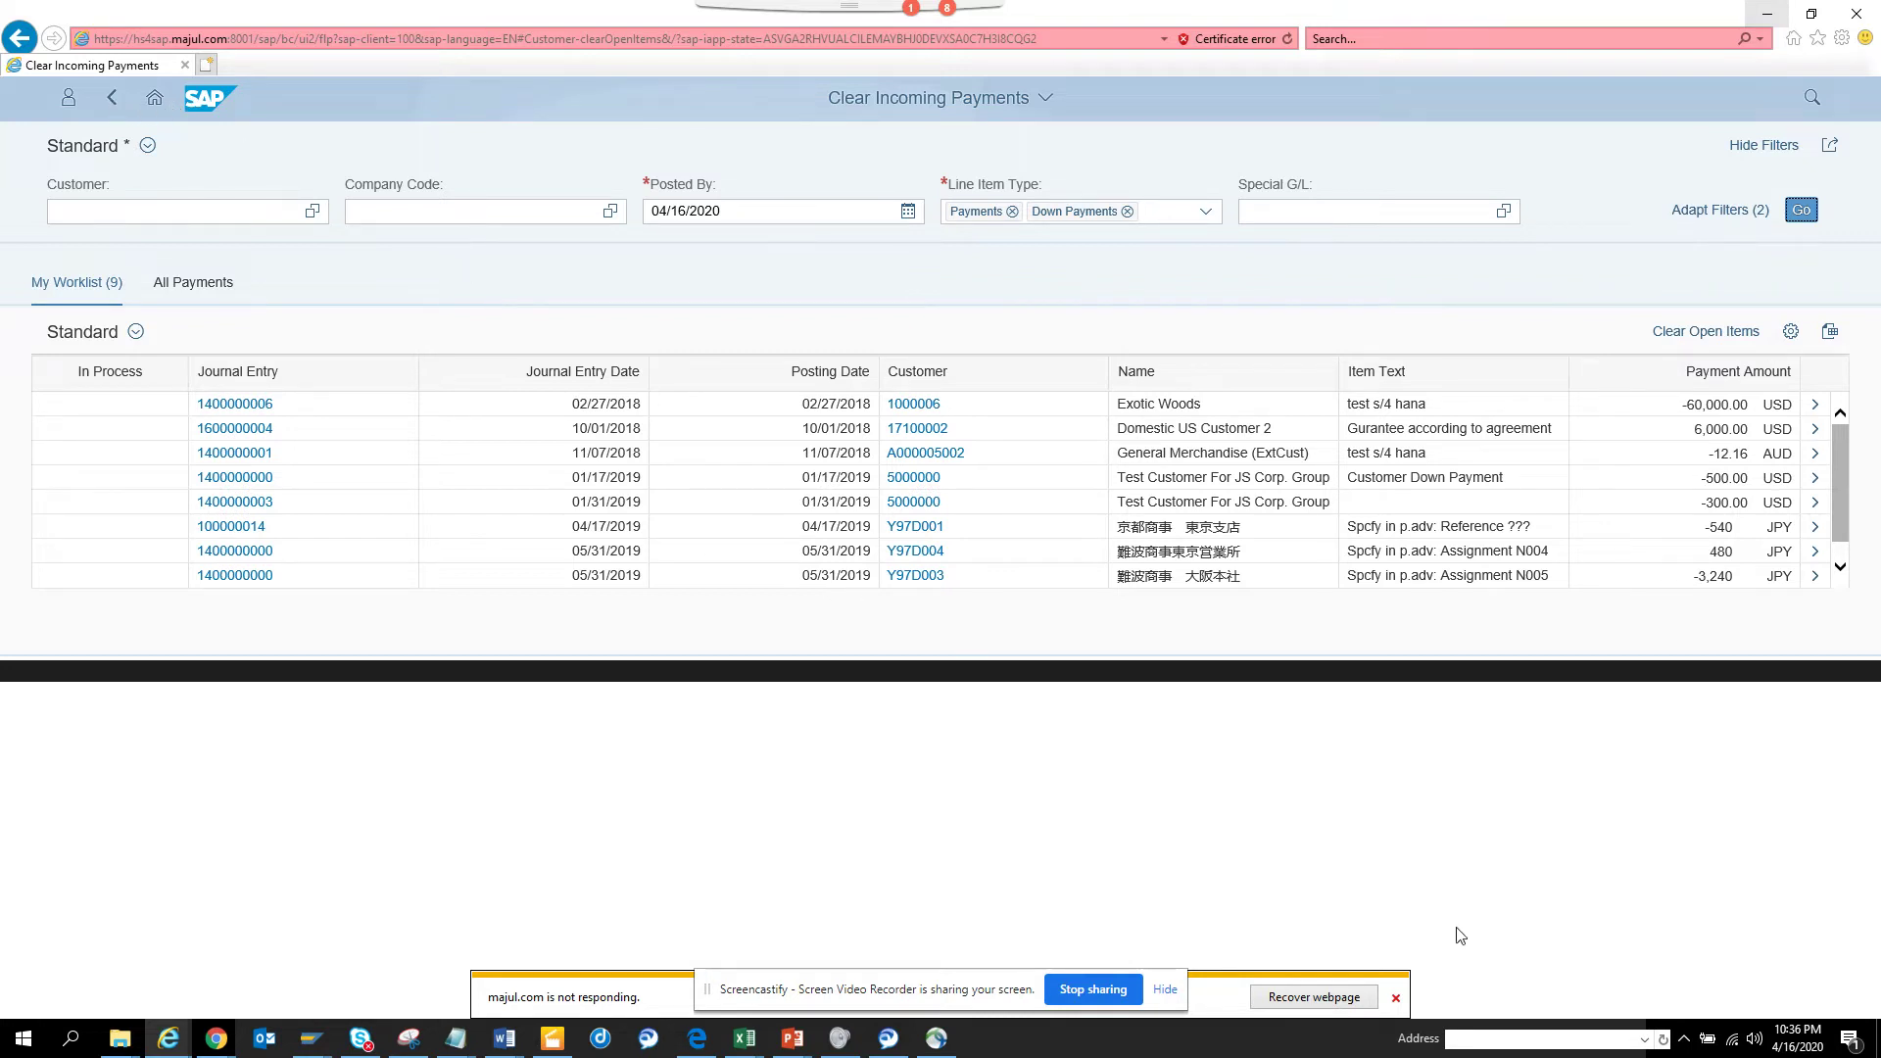
left_click(1397, 998)
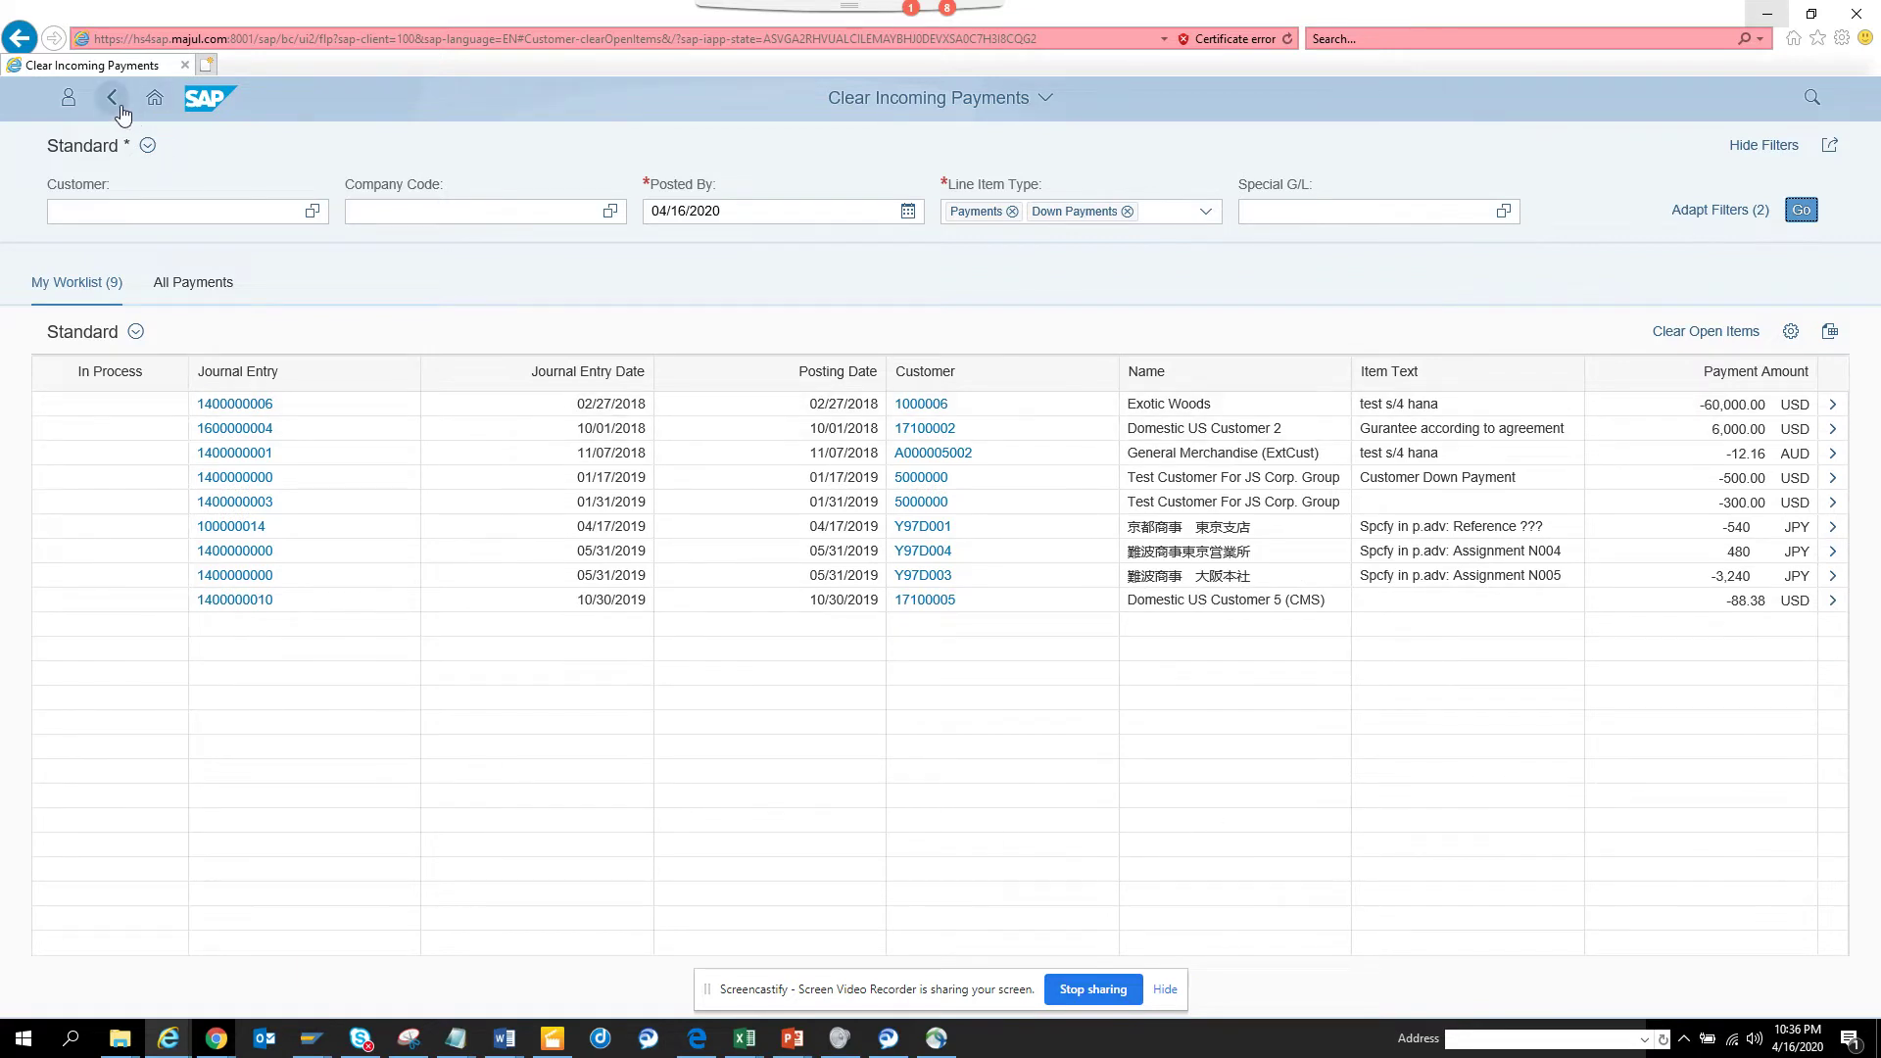
left_click(164, 102)
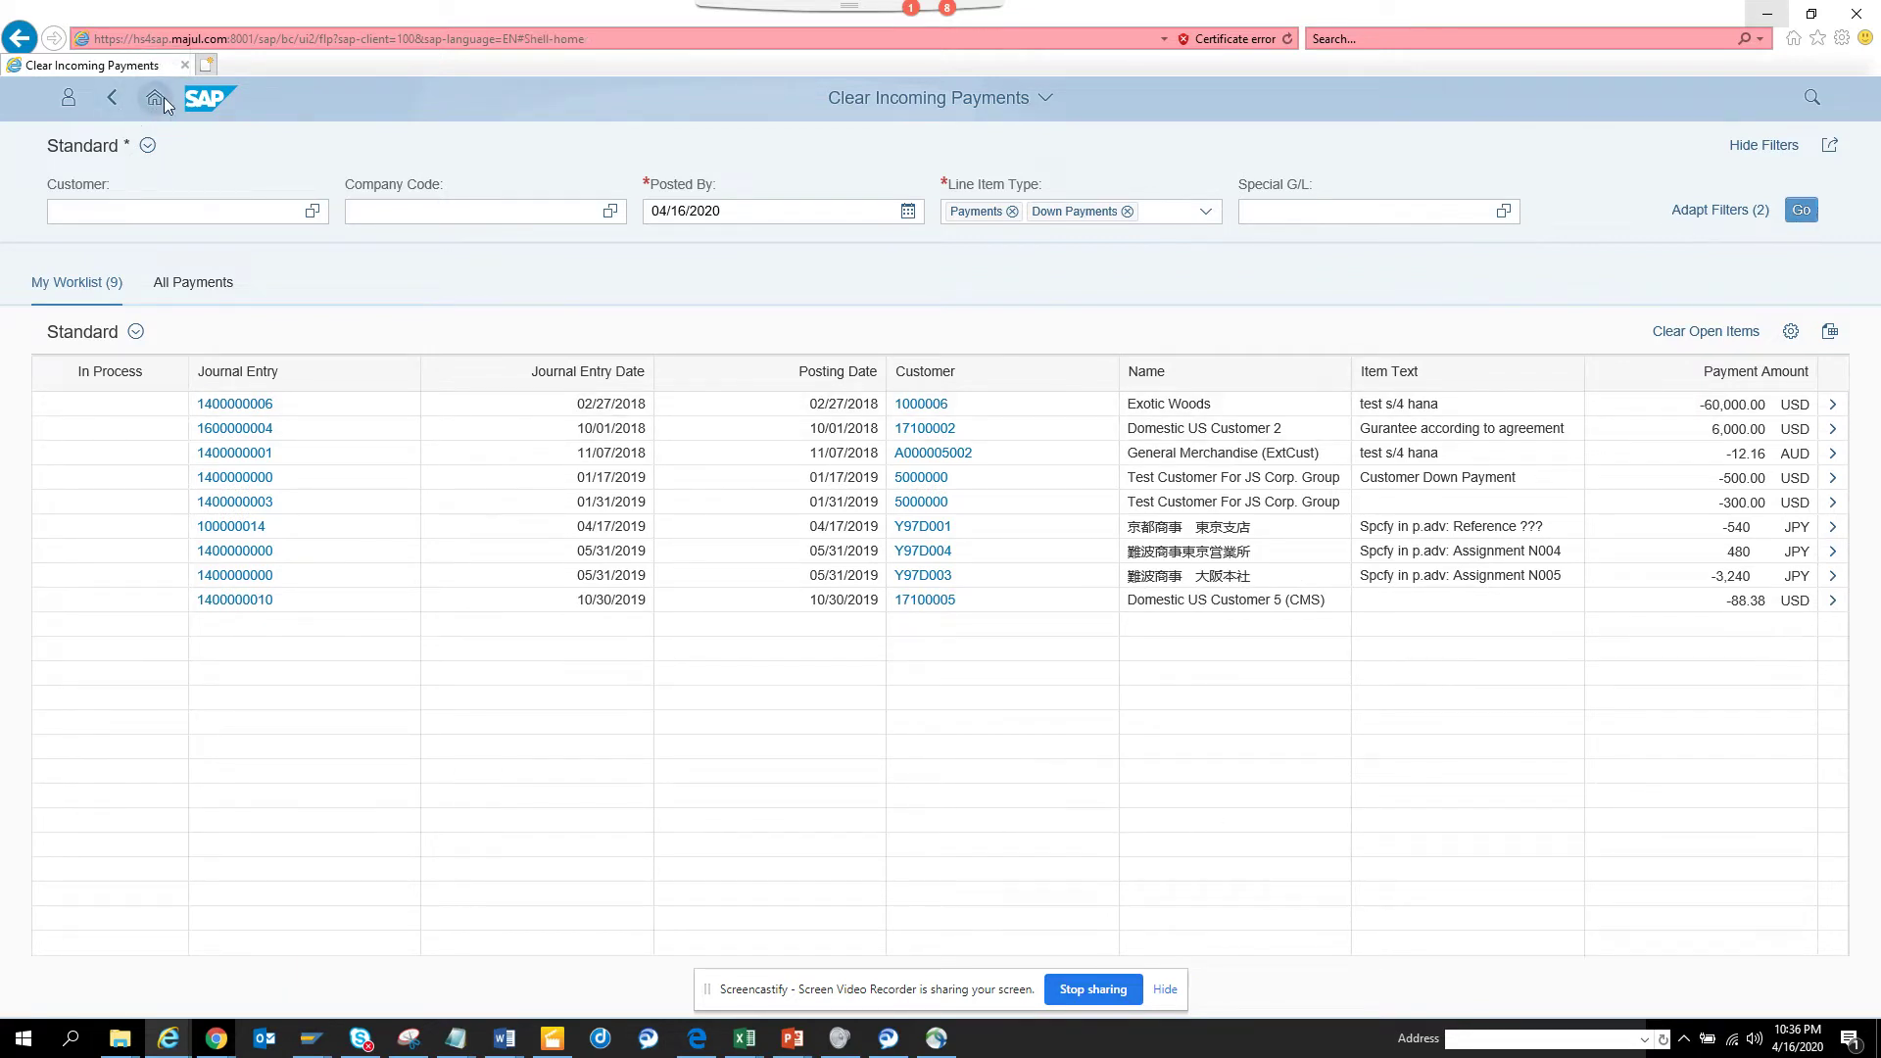
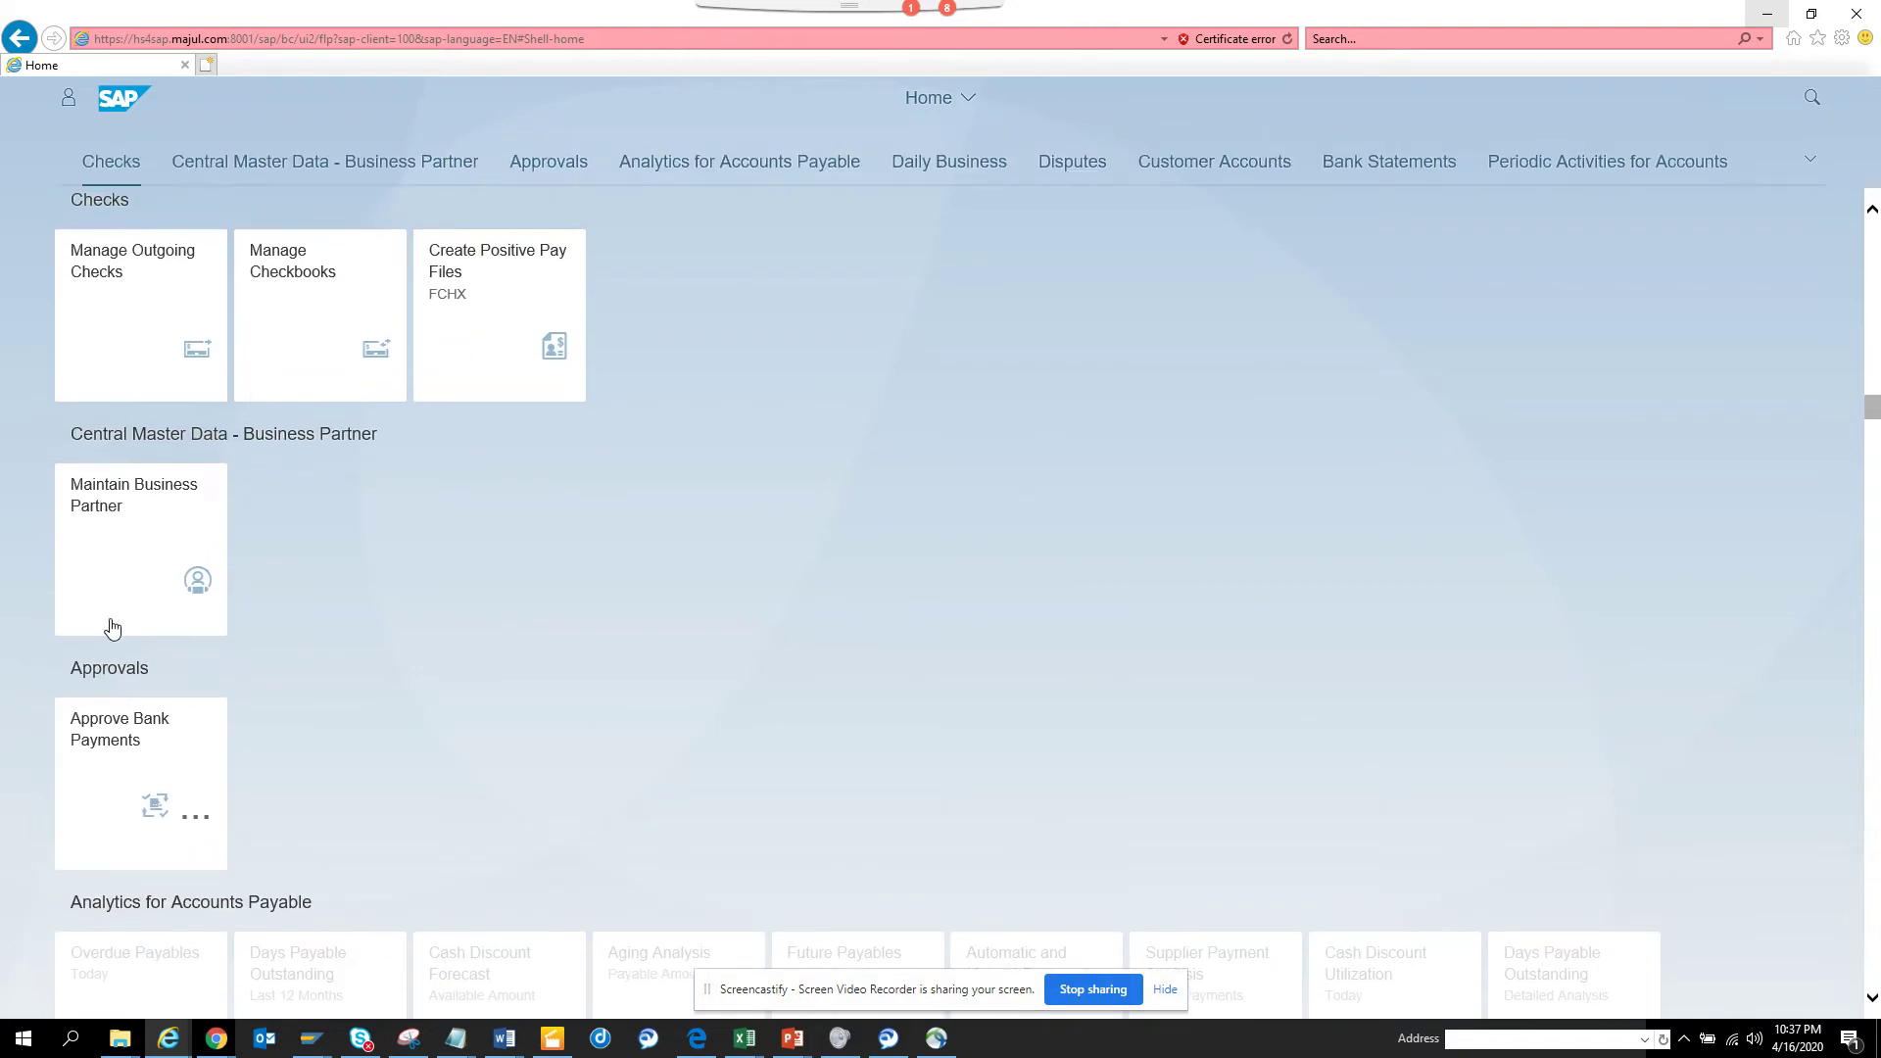
scroll(113, 628, "up", 1)
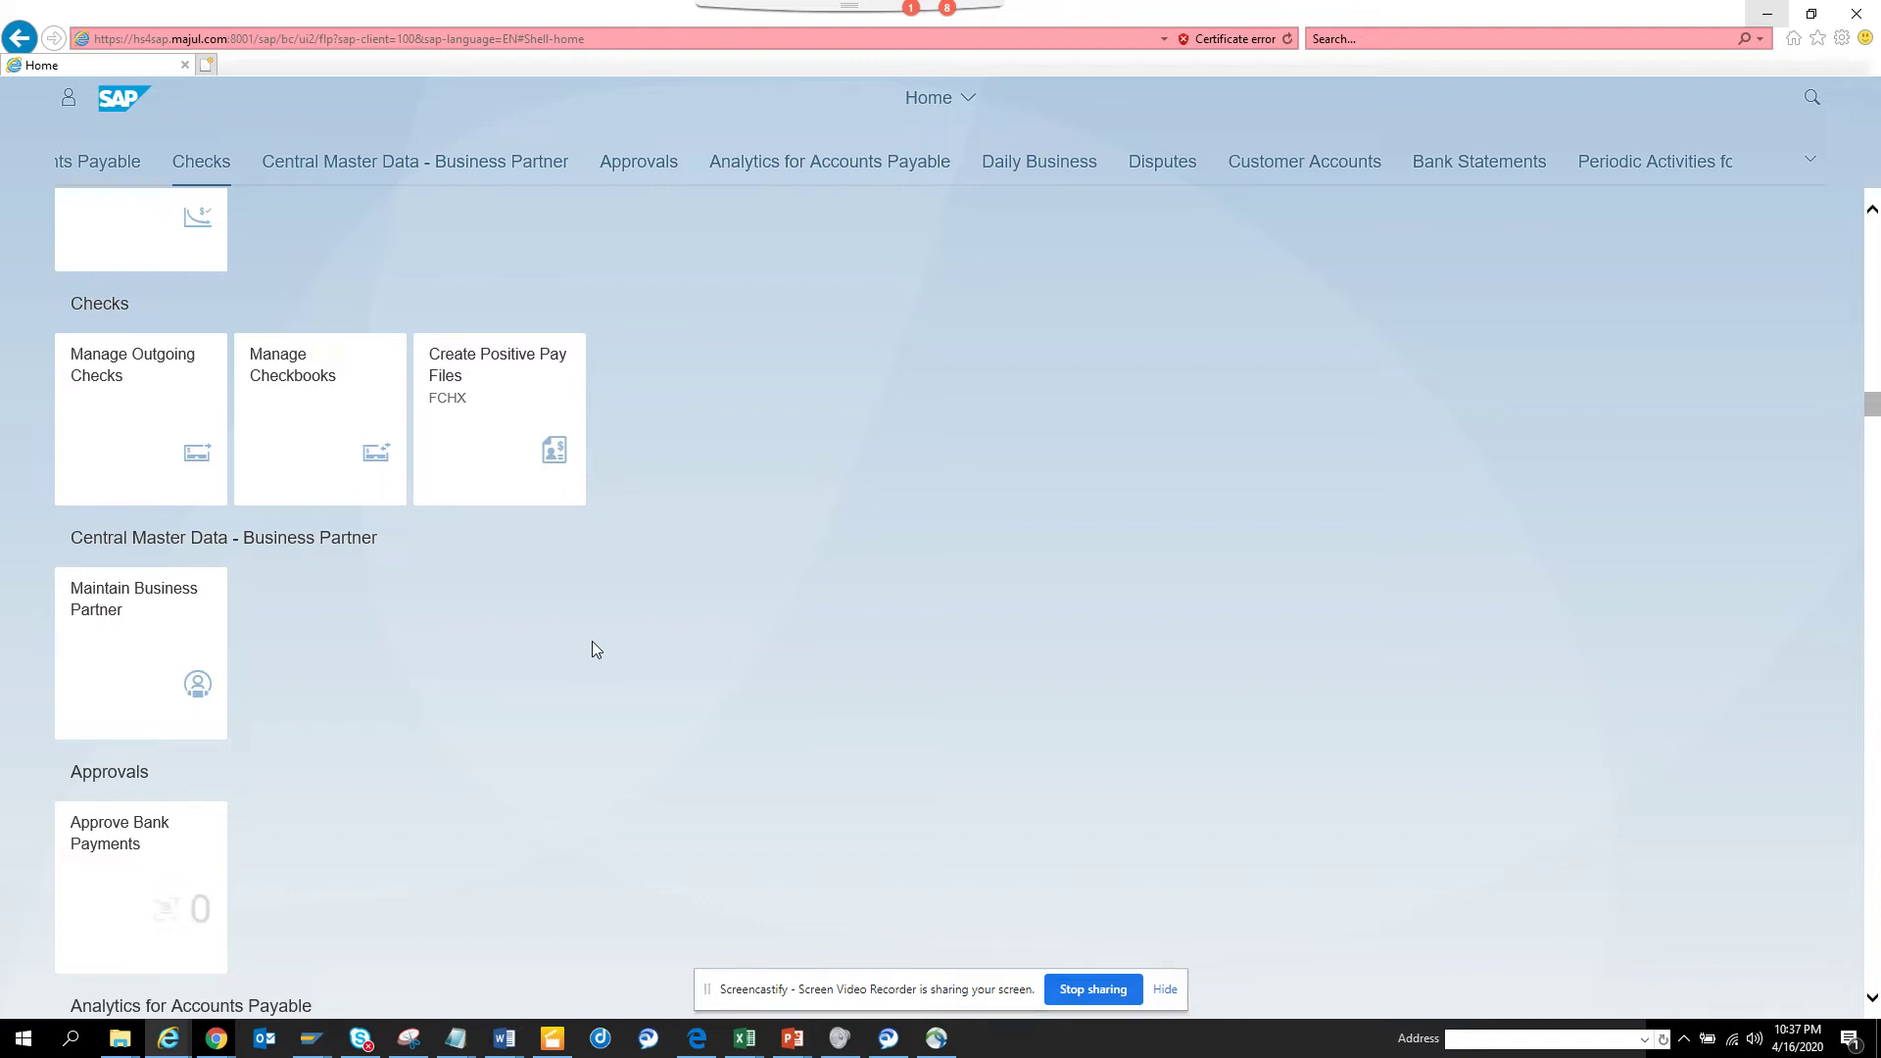
Step: Scroll up to the Master Data group and launch the Edit Cost Element Groups tile
scroll(592, 649, "up", 2)
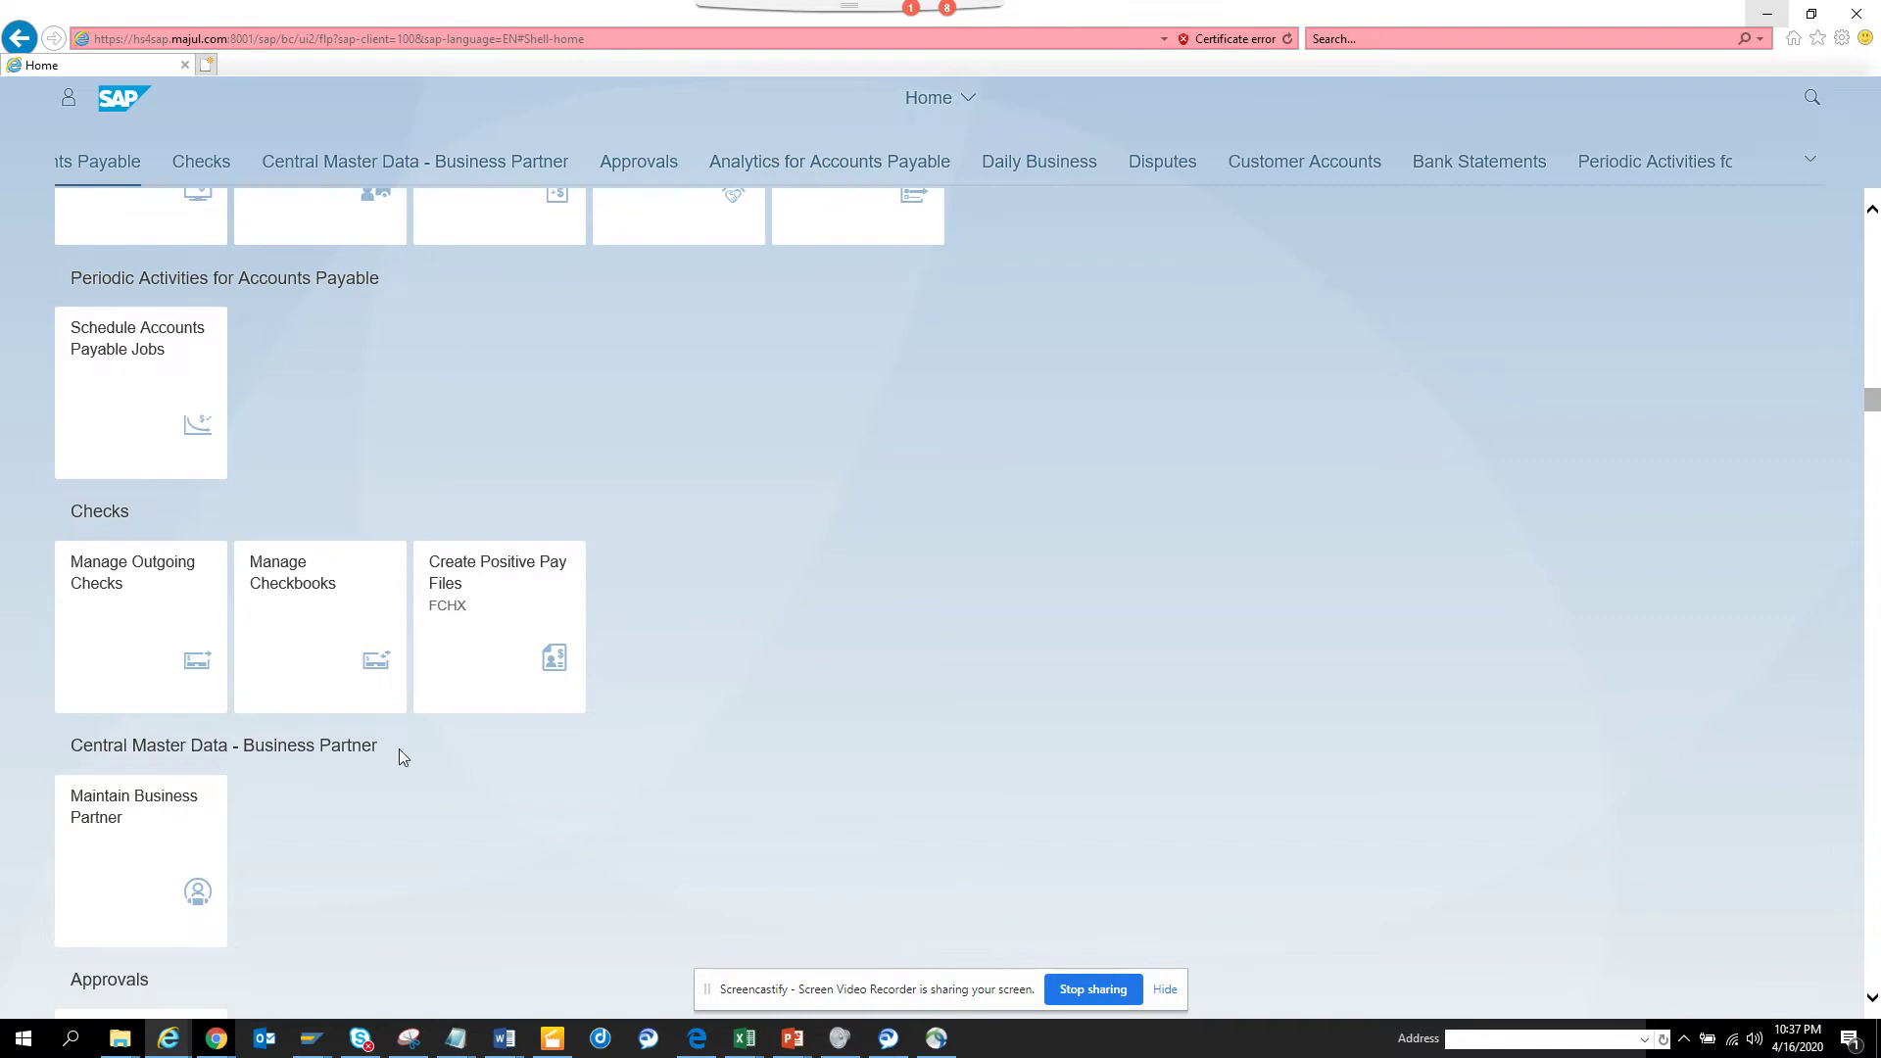
scroll(118, 794, "up", 1)
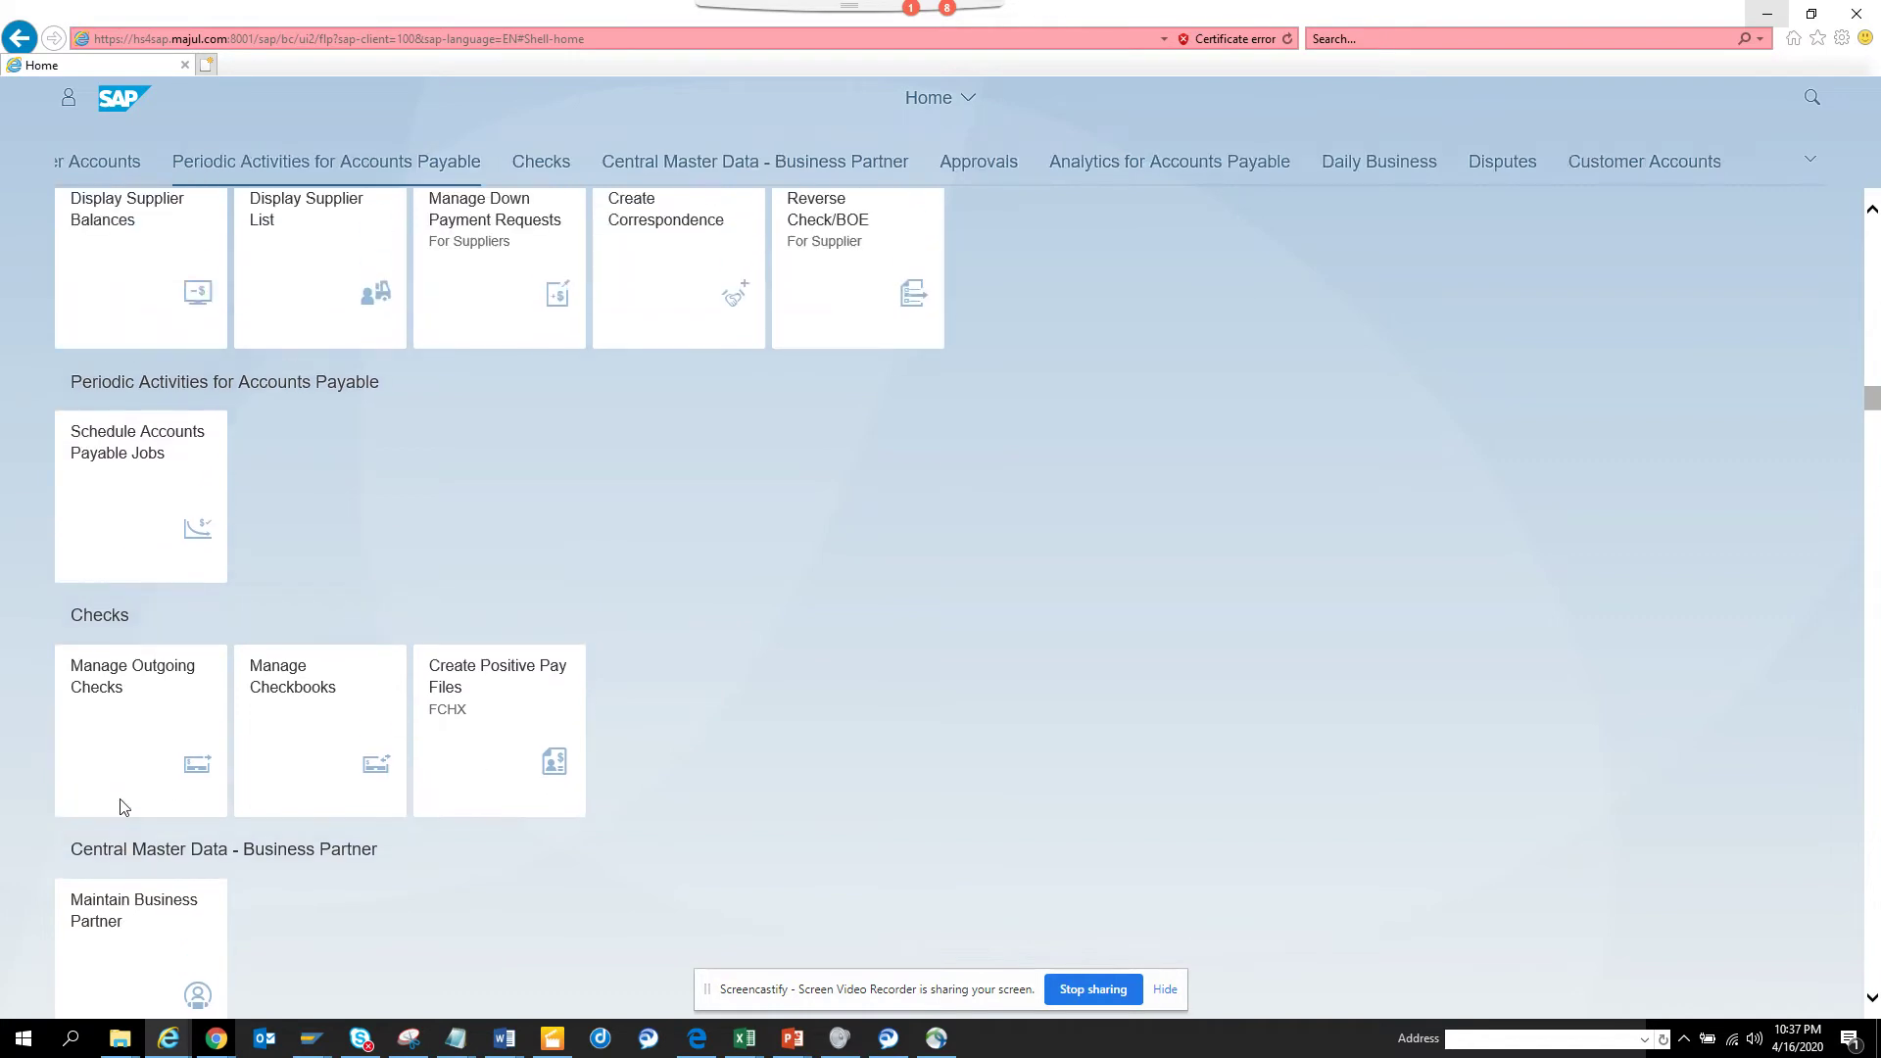
scroll(208, 1004, "up", 2)
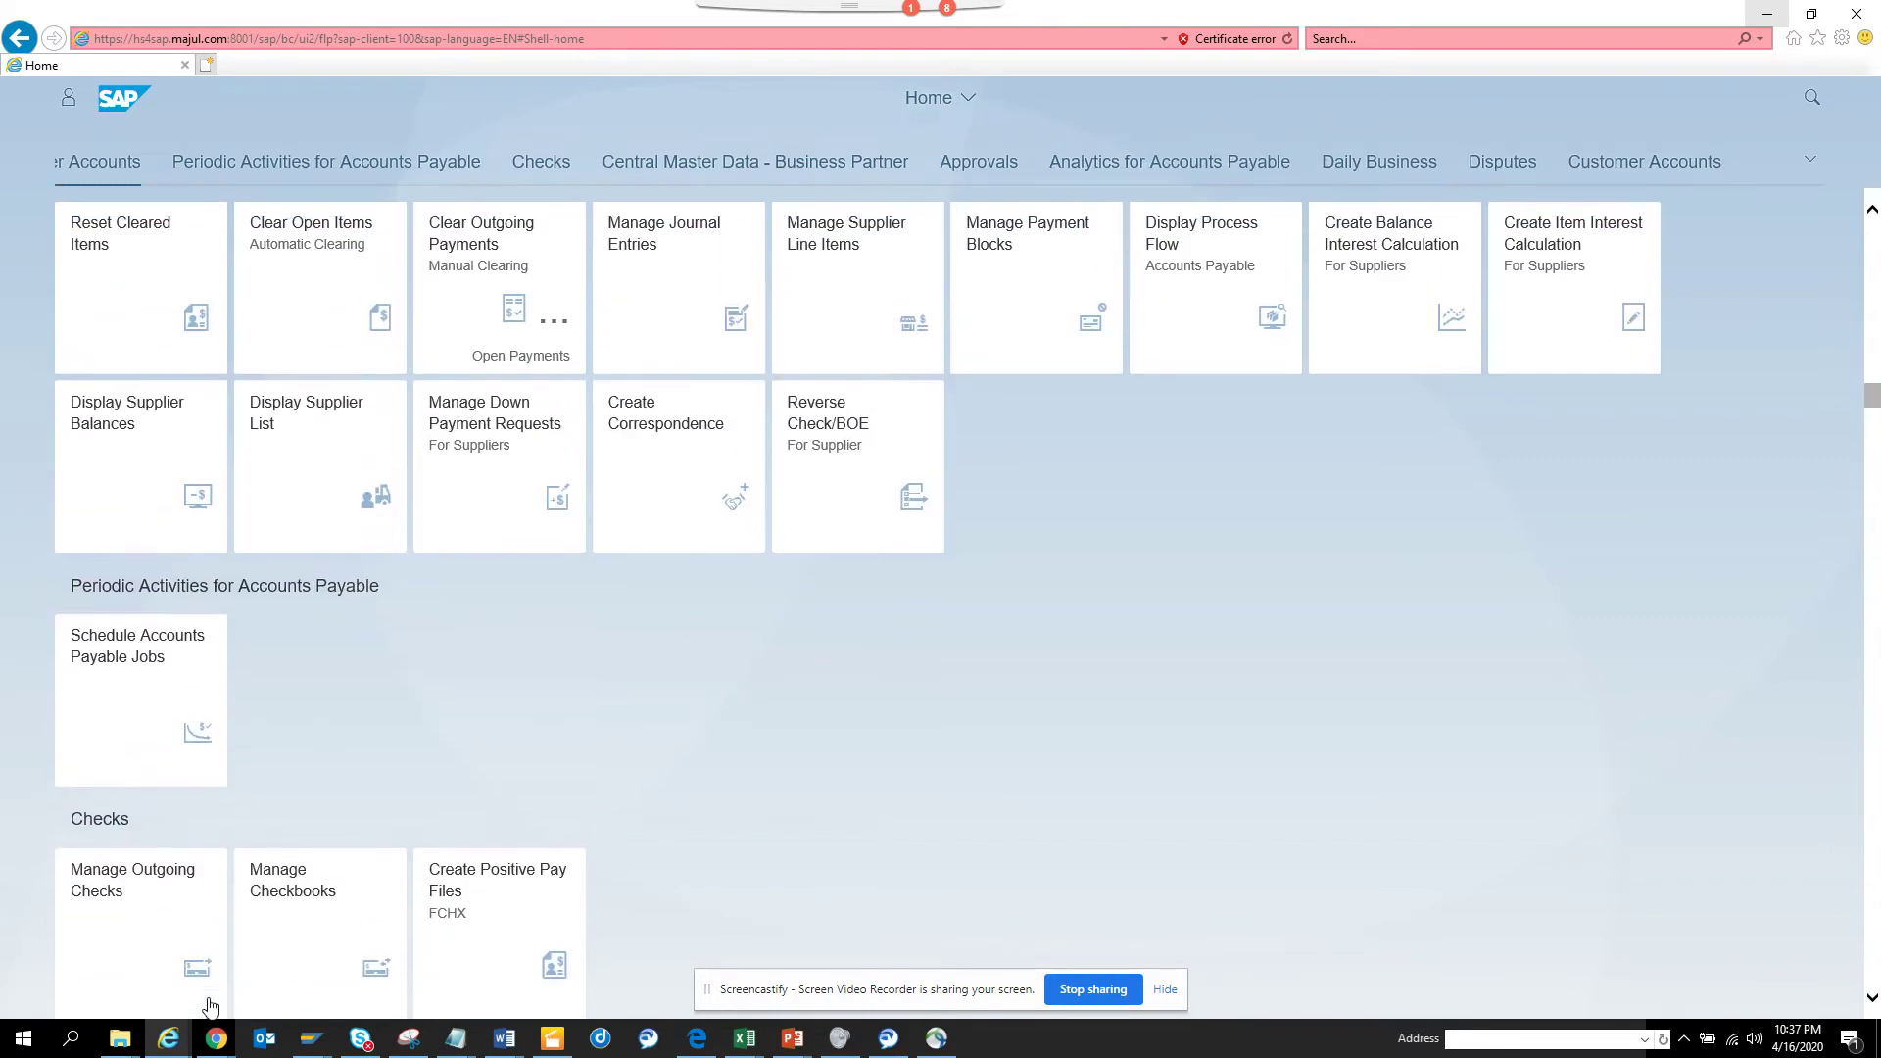
scroll(1850, 994, "up", 1)
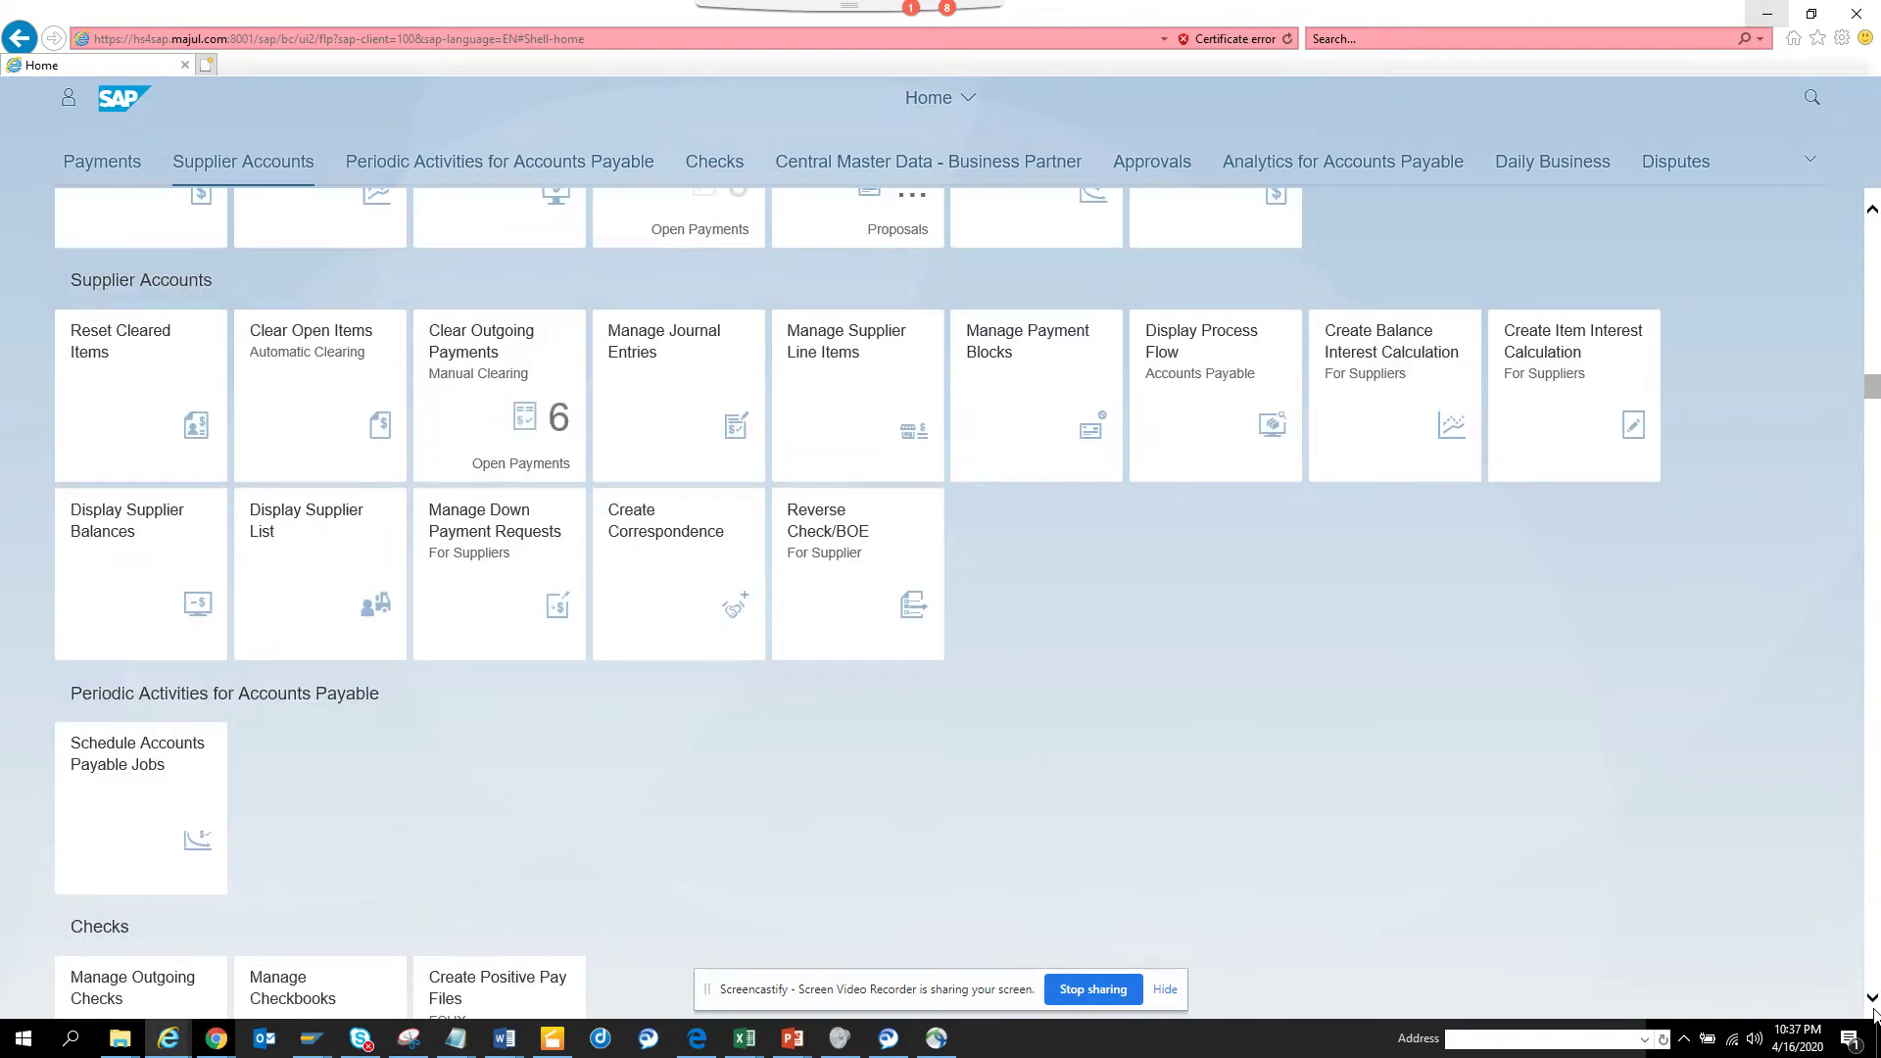
scroll(1873, 1013, "up", 2)
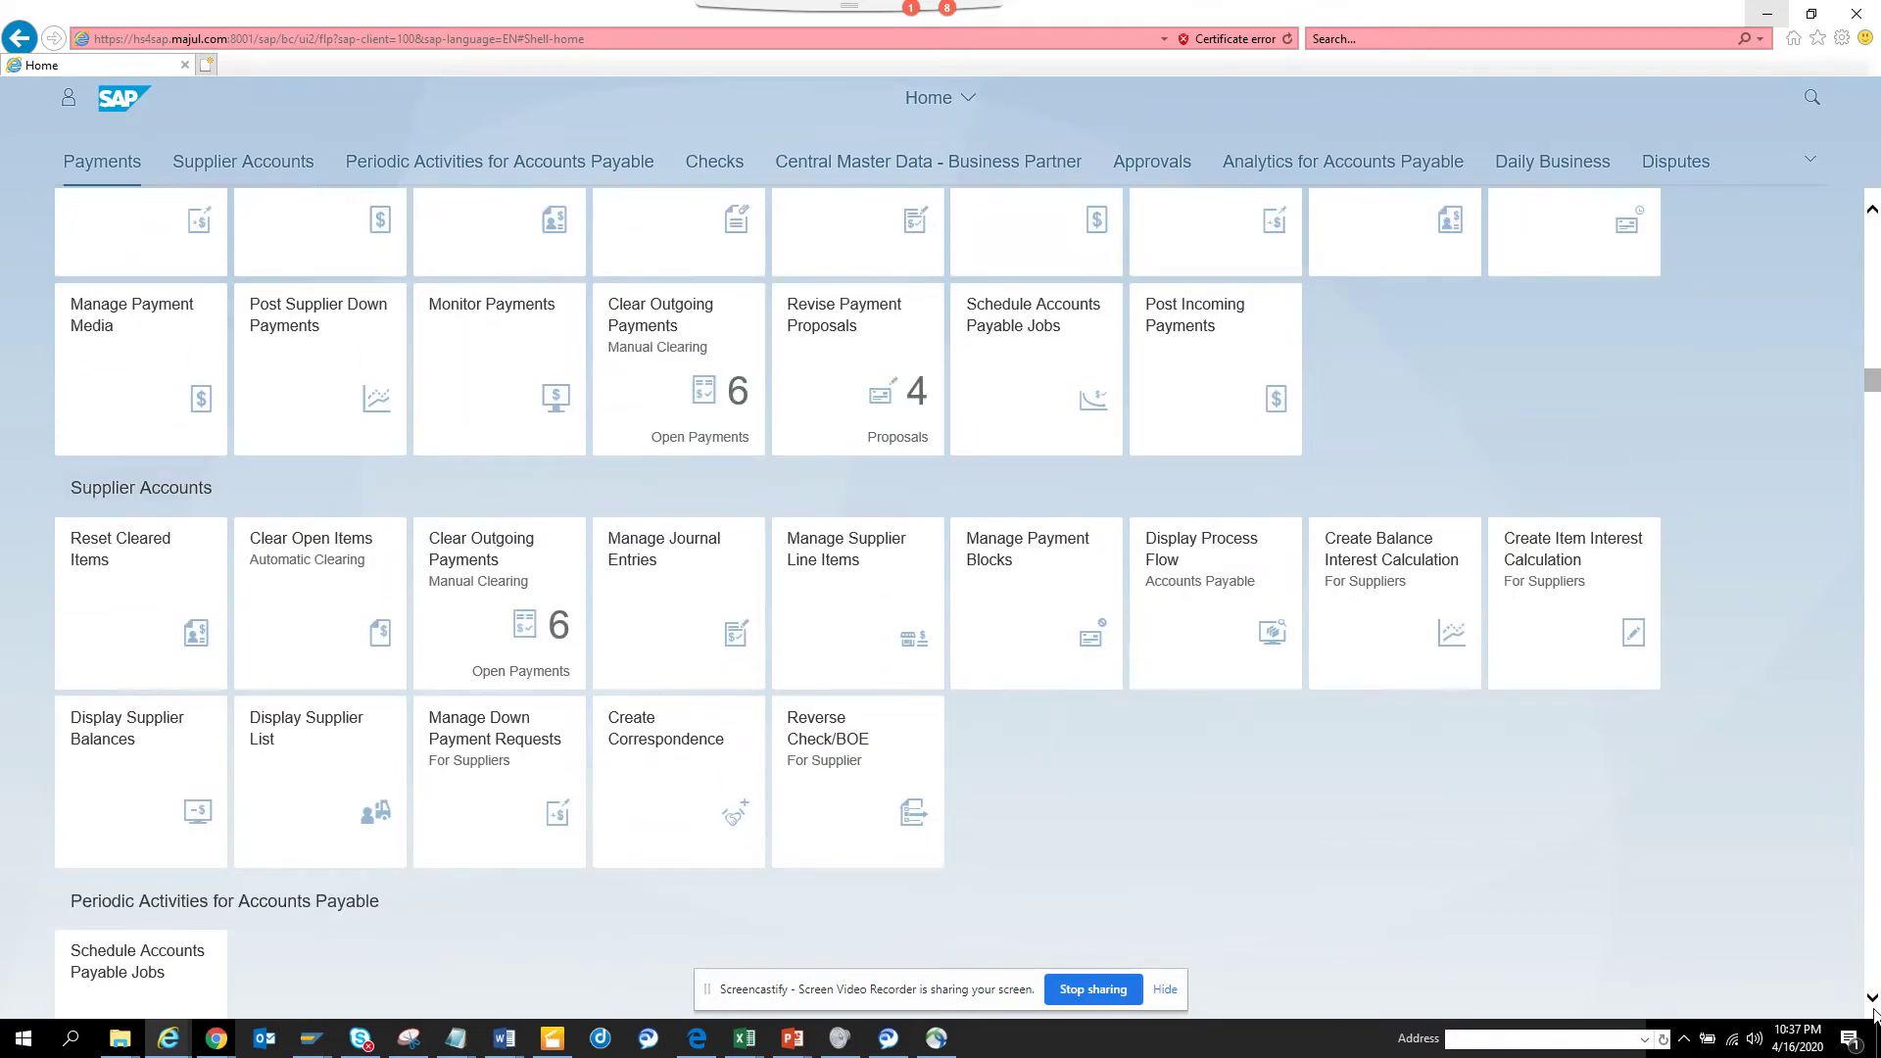
scroll(1874, 1014, "up", 1)
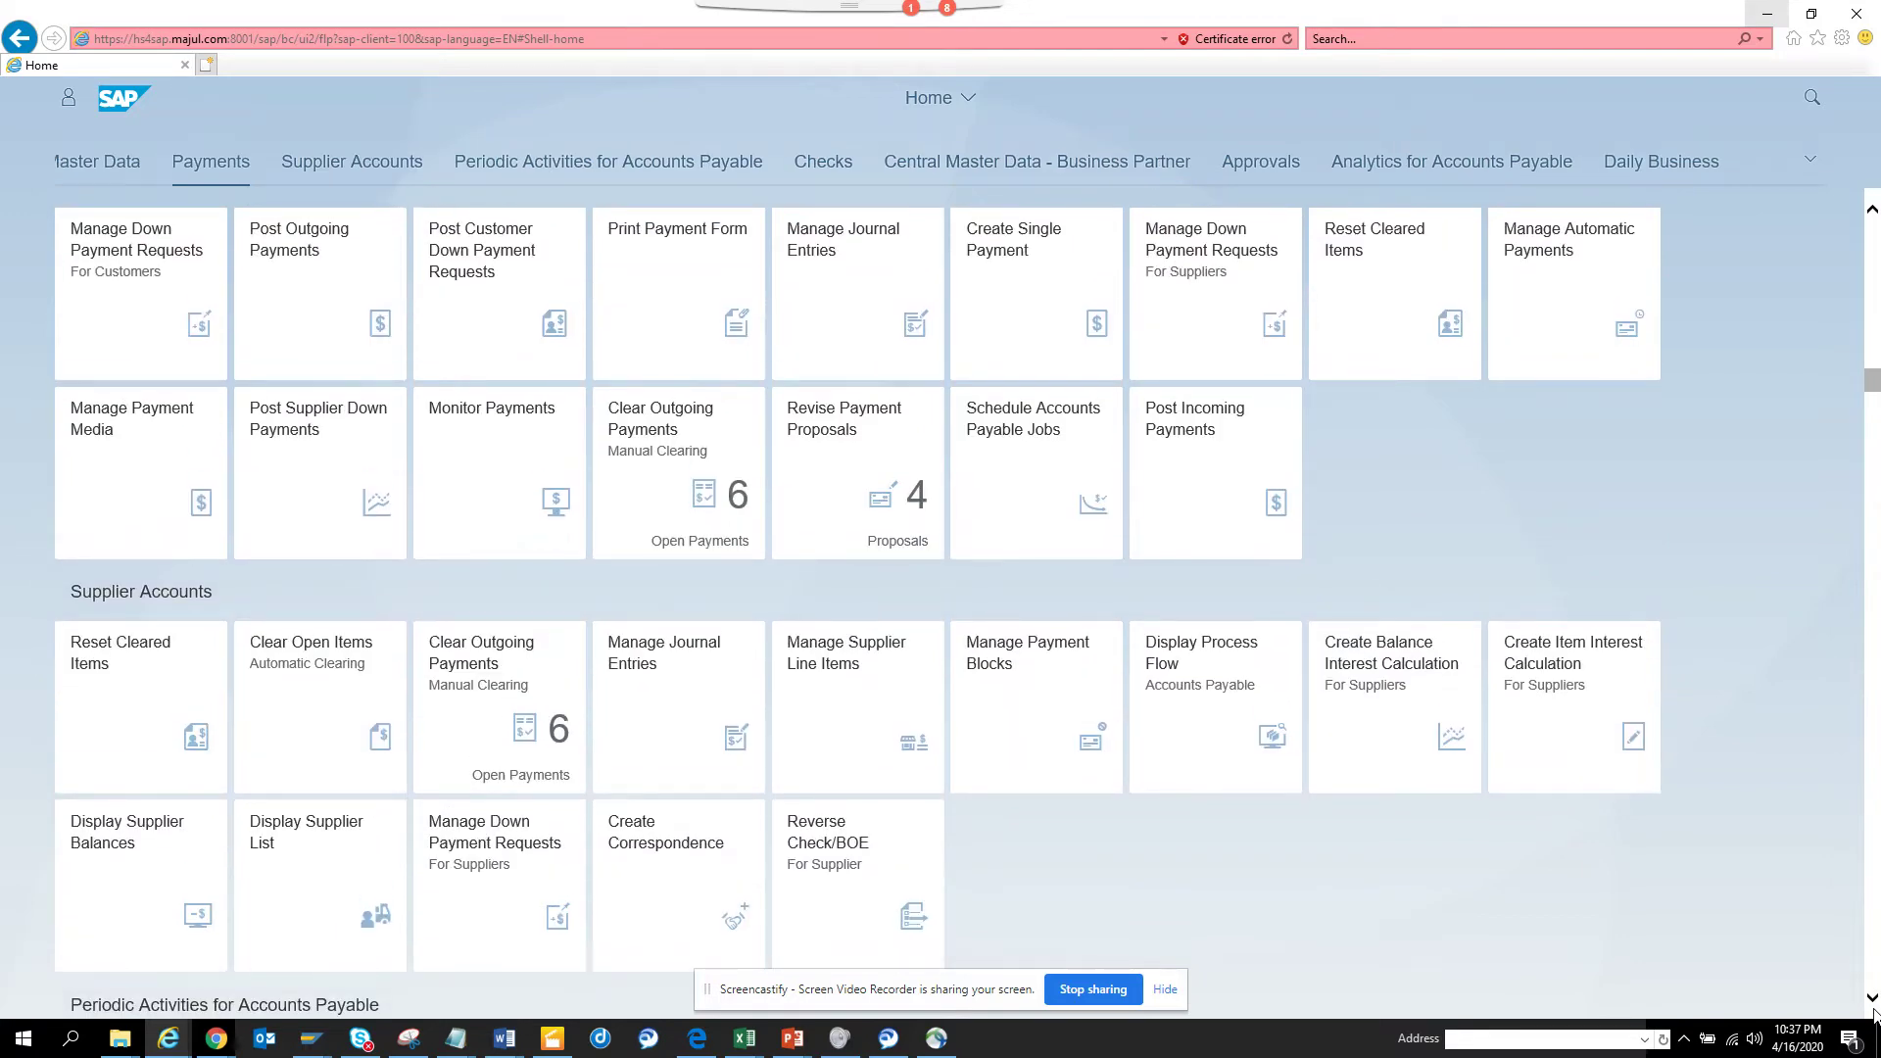
scroll(1873, 1013, "up", 2)
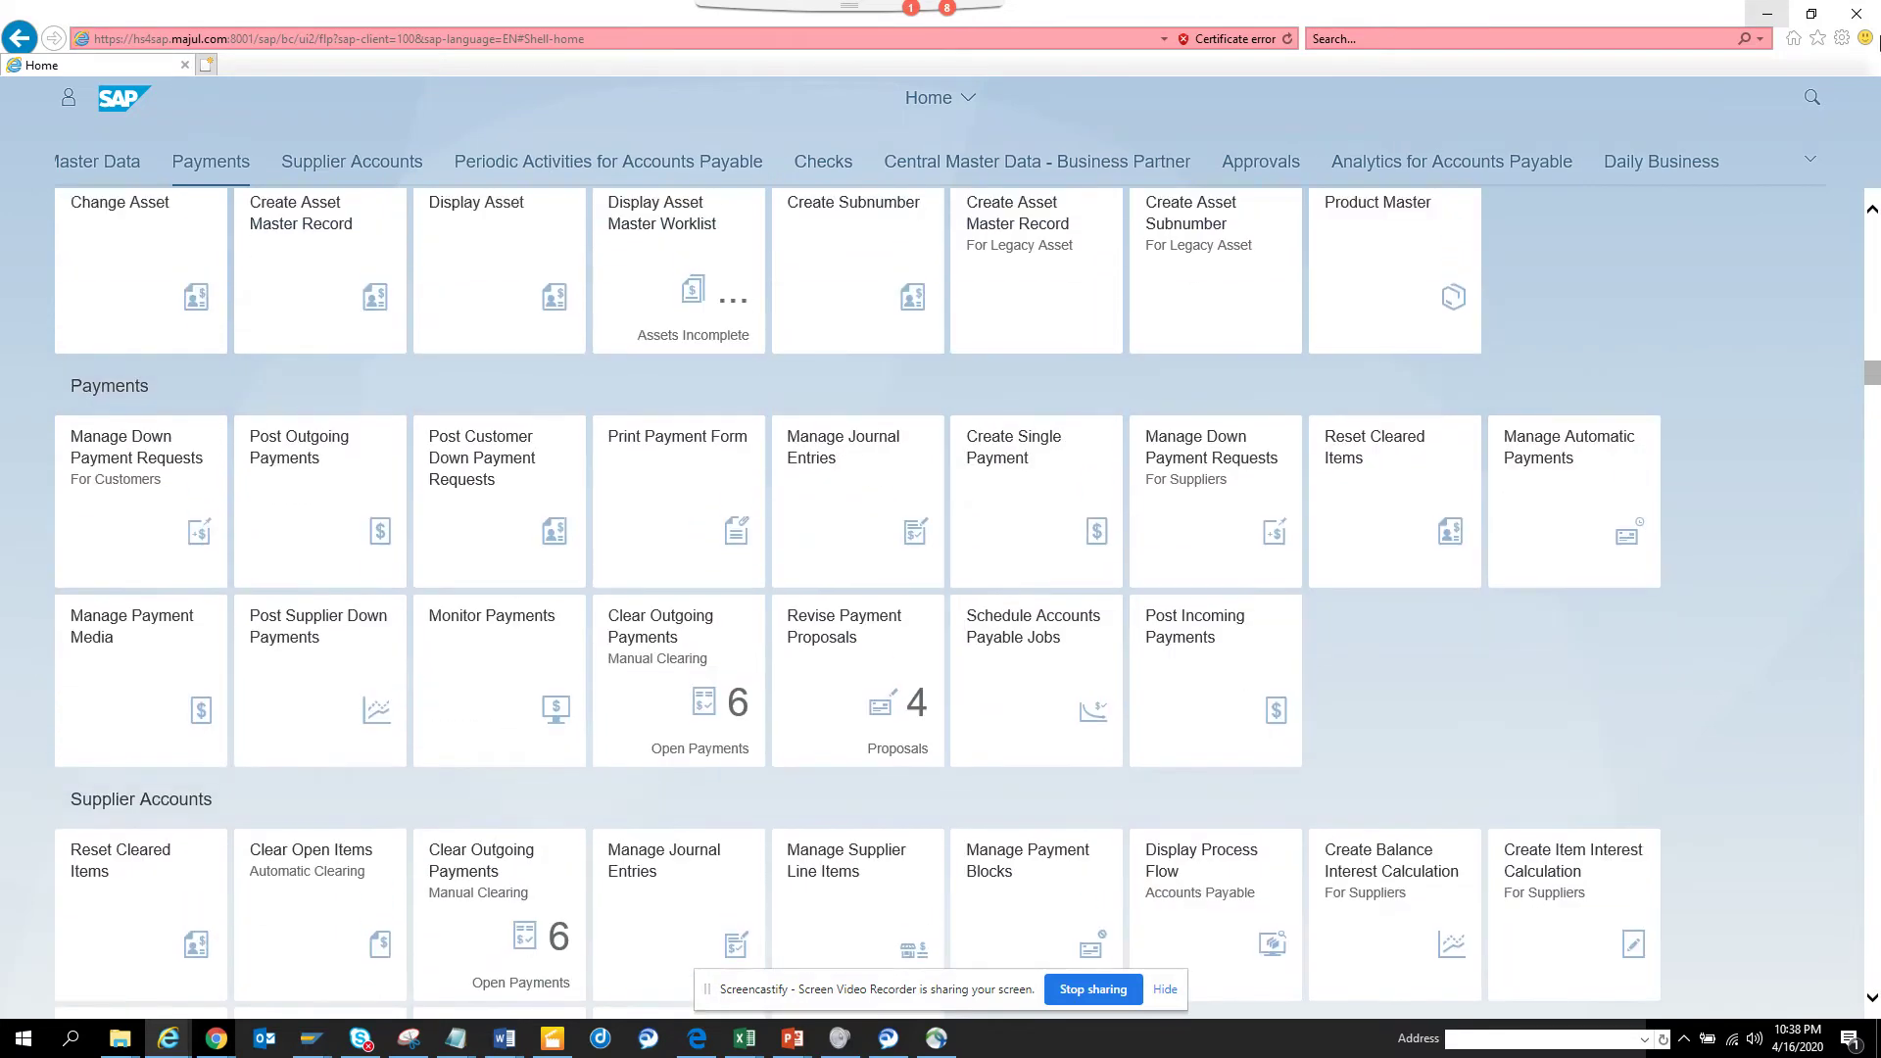
scroll(1814, 105, "up", 1)
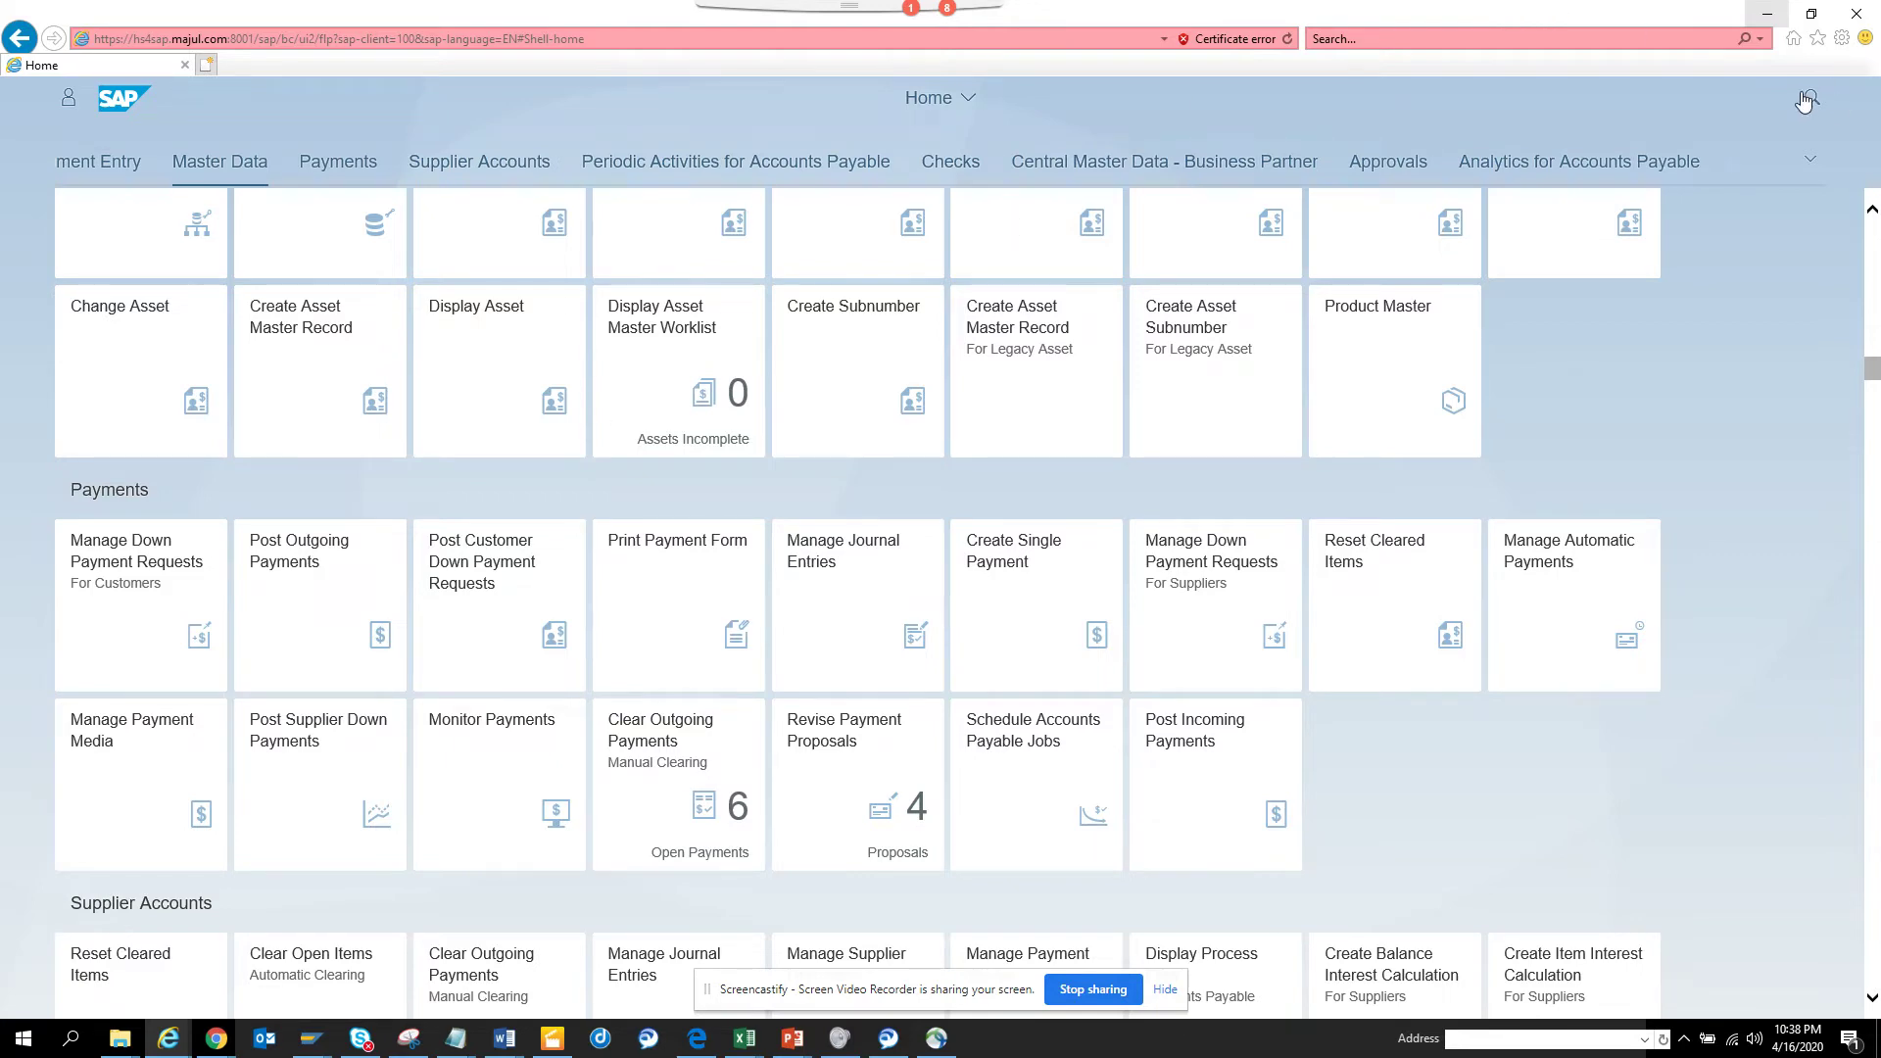
scroll(1813, 103, "up", 2)
scroll(1661, 127, "up", 1)
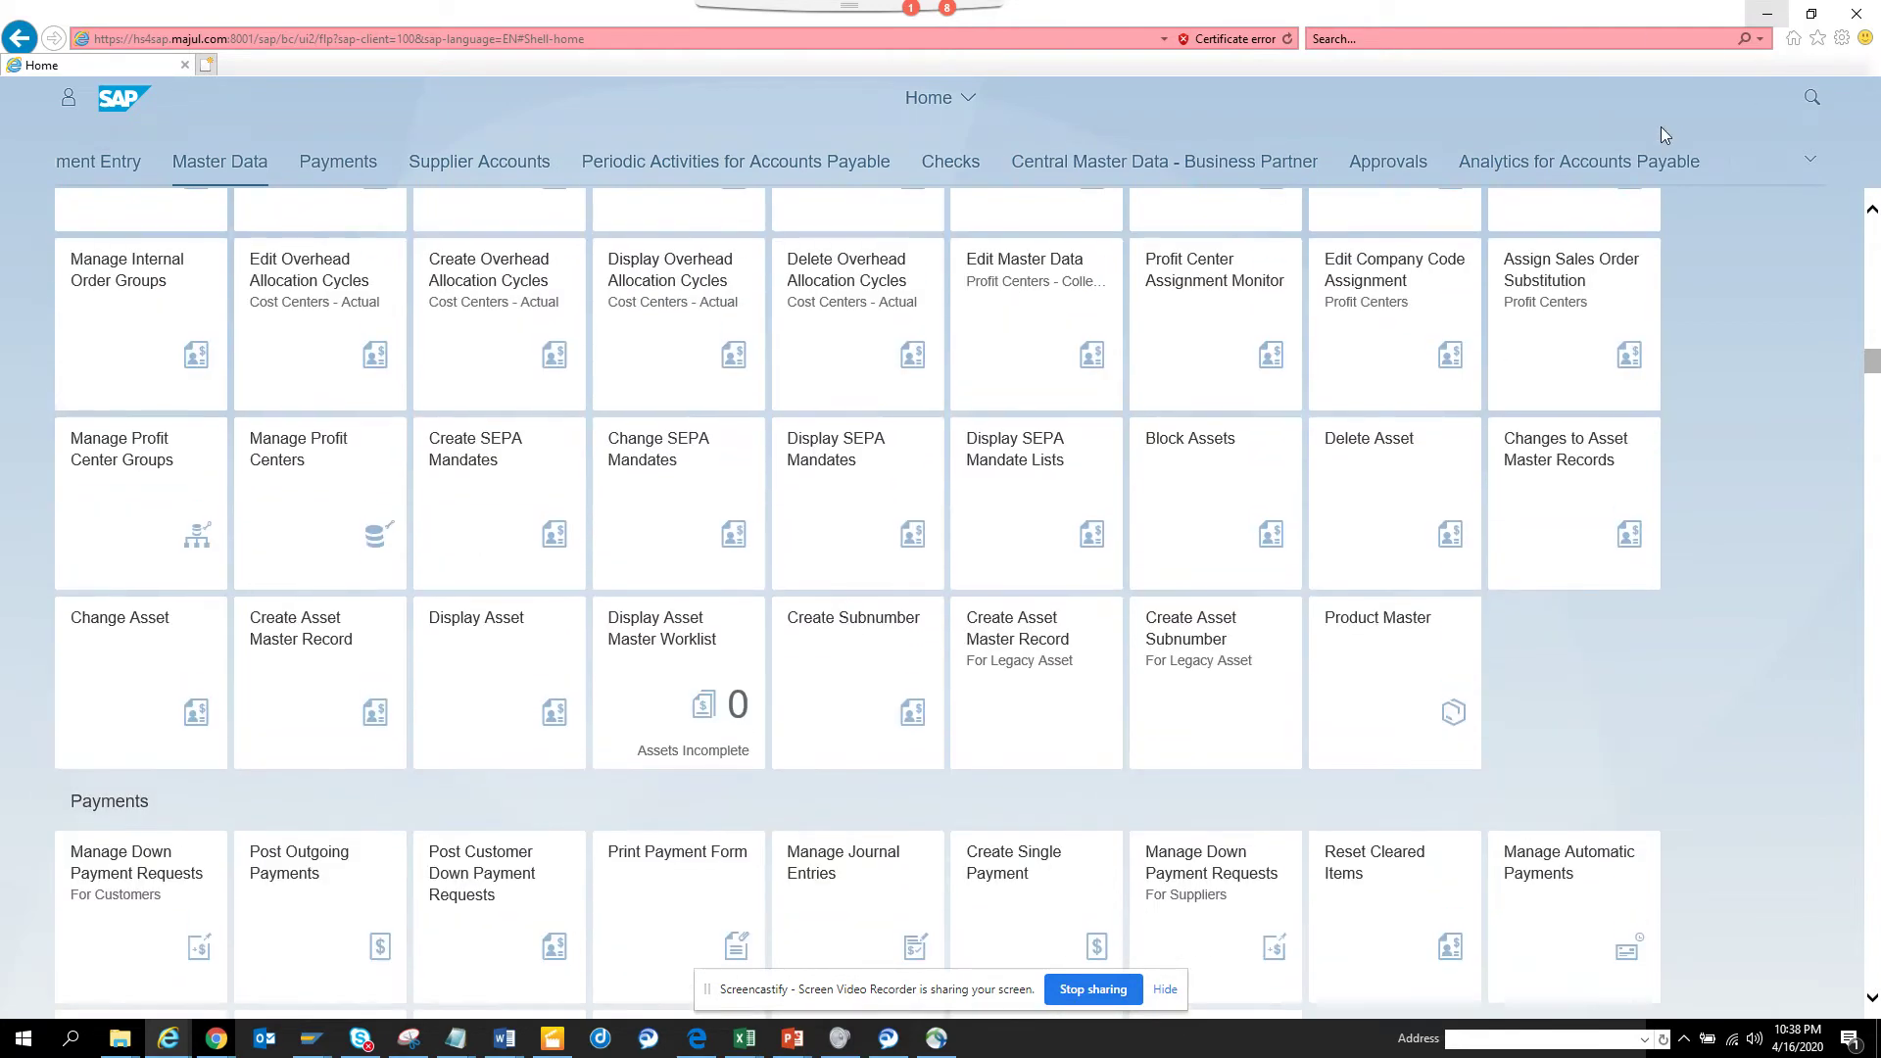
scroll(1661, 126, "up", 2)
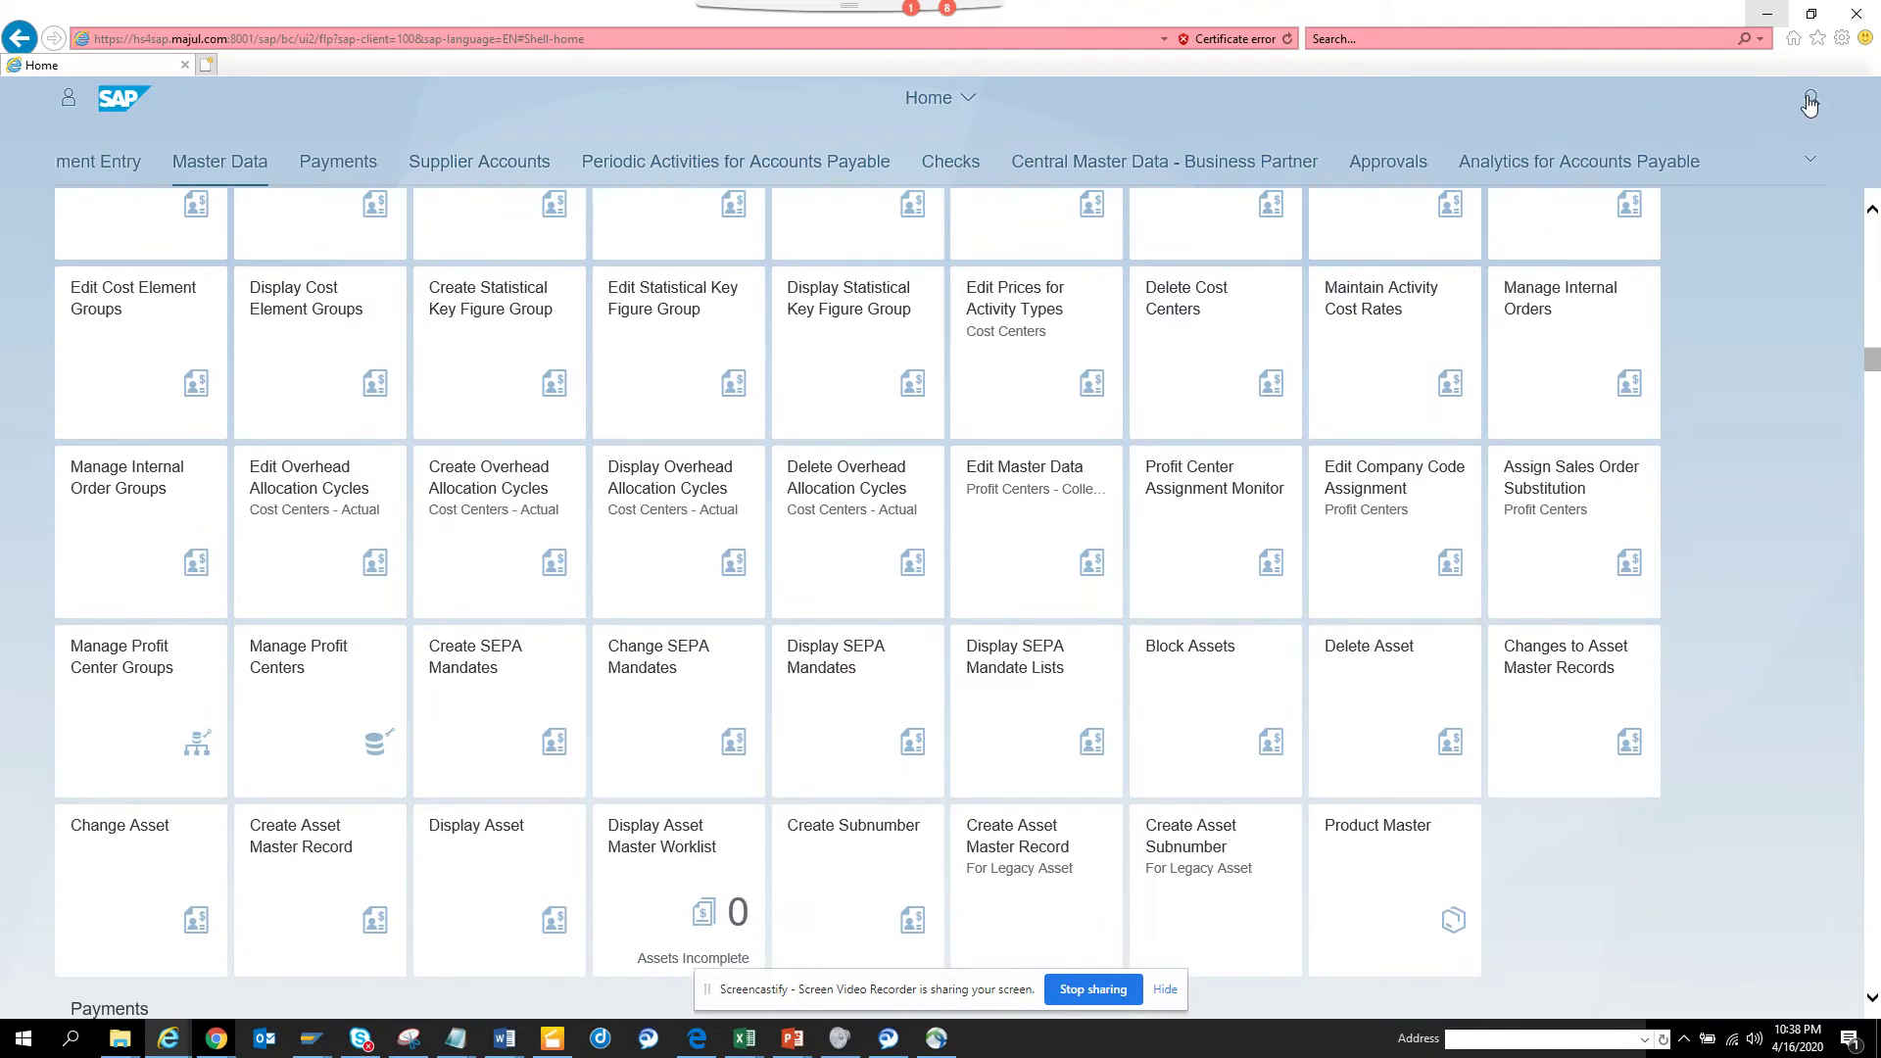
scroll(1813, 103, "up", 2)
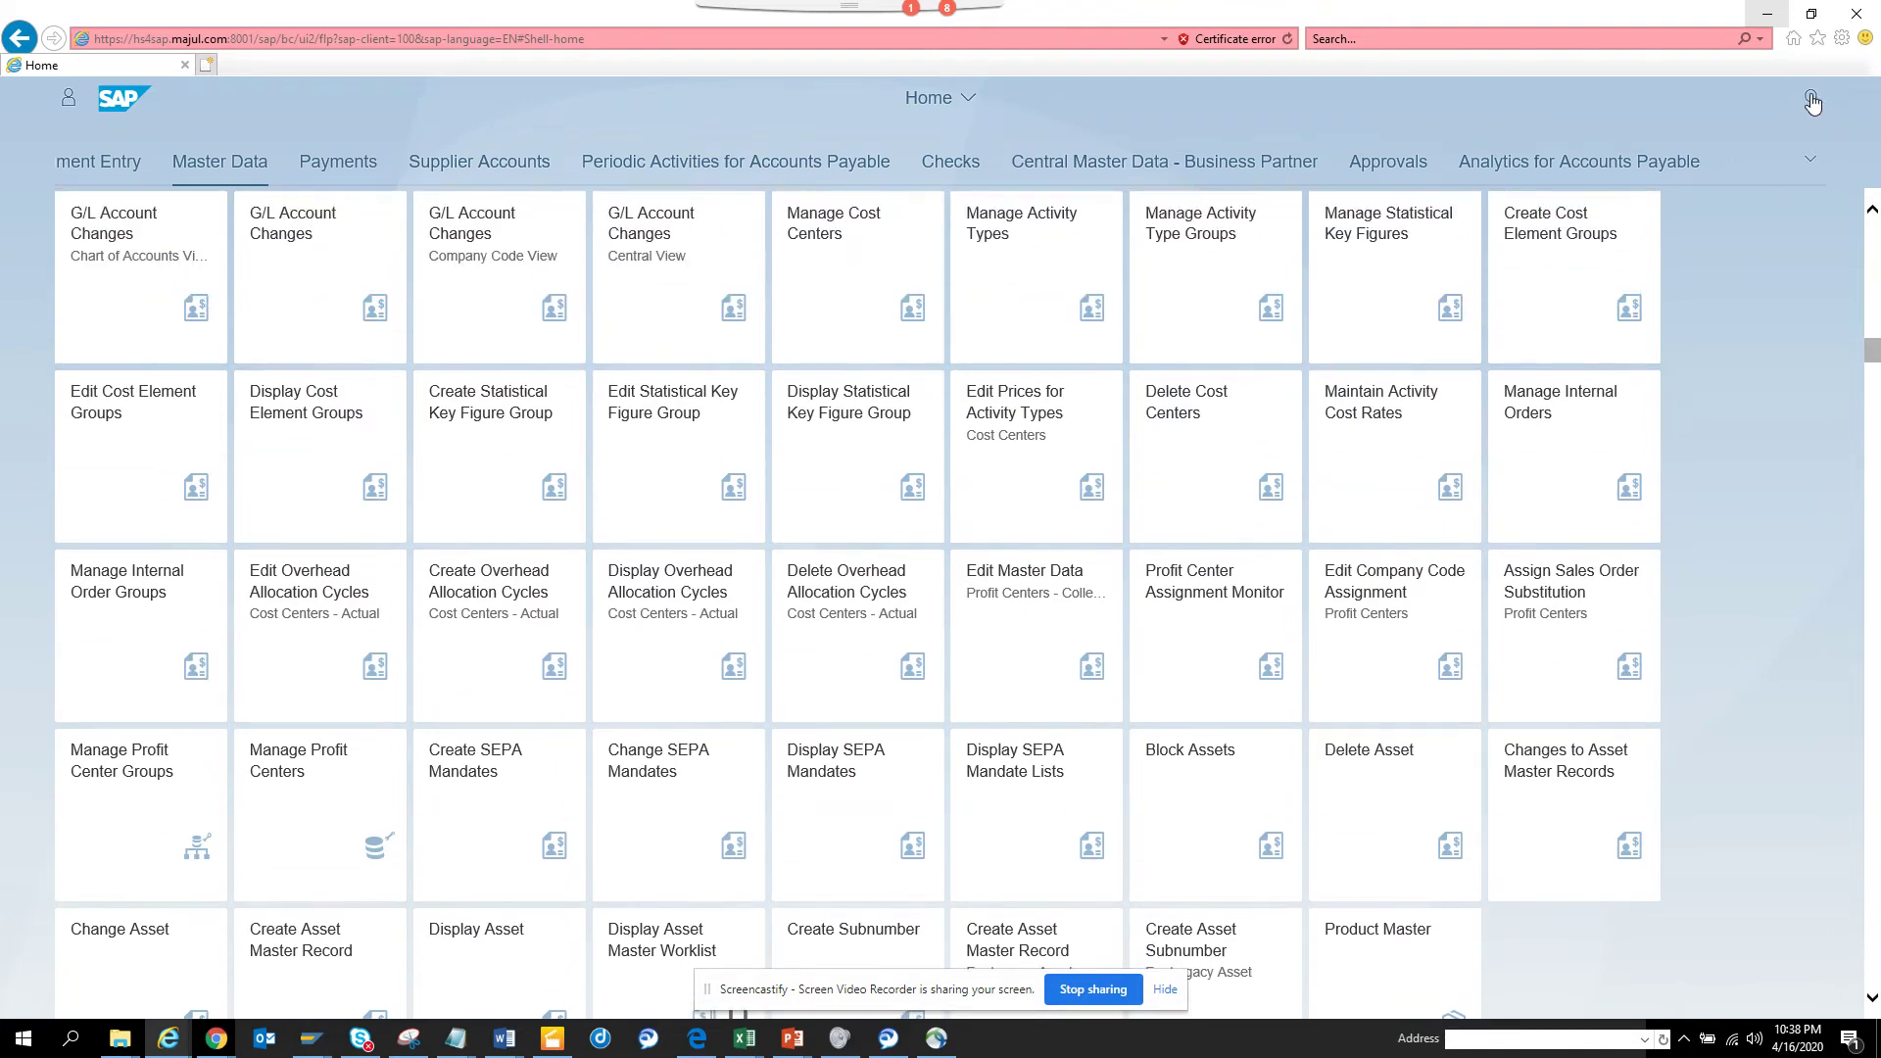
scroll(1813, 103, "up", 1)
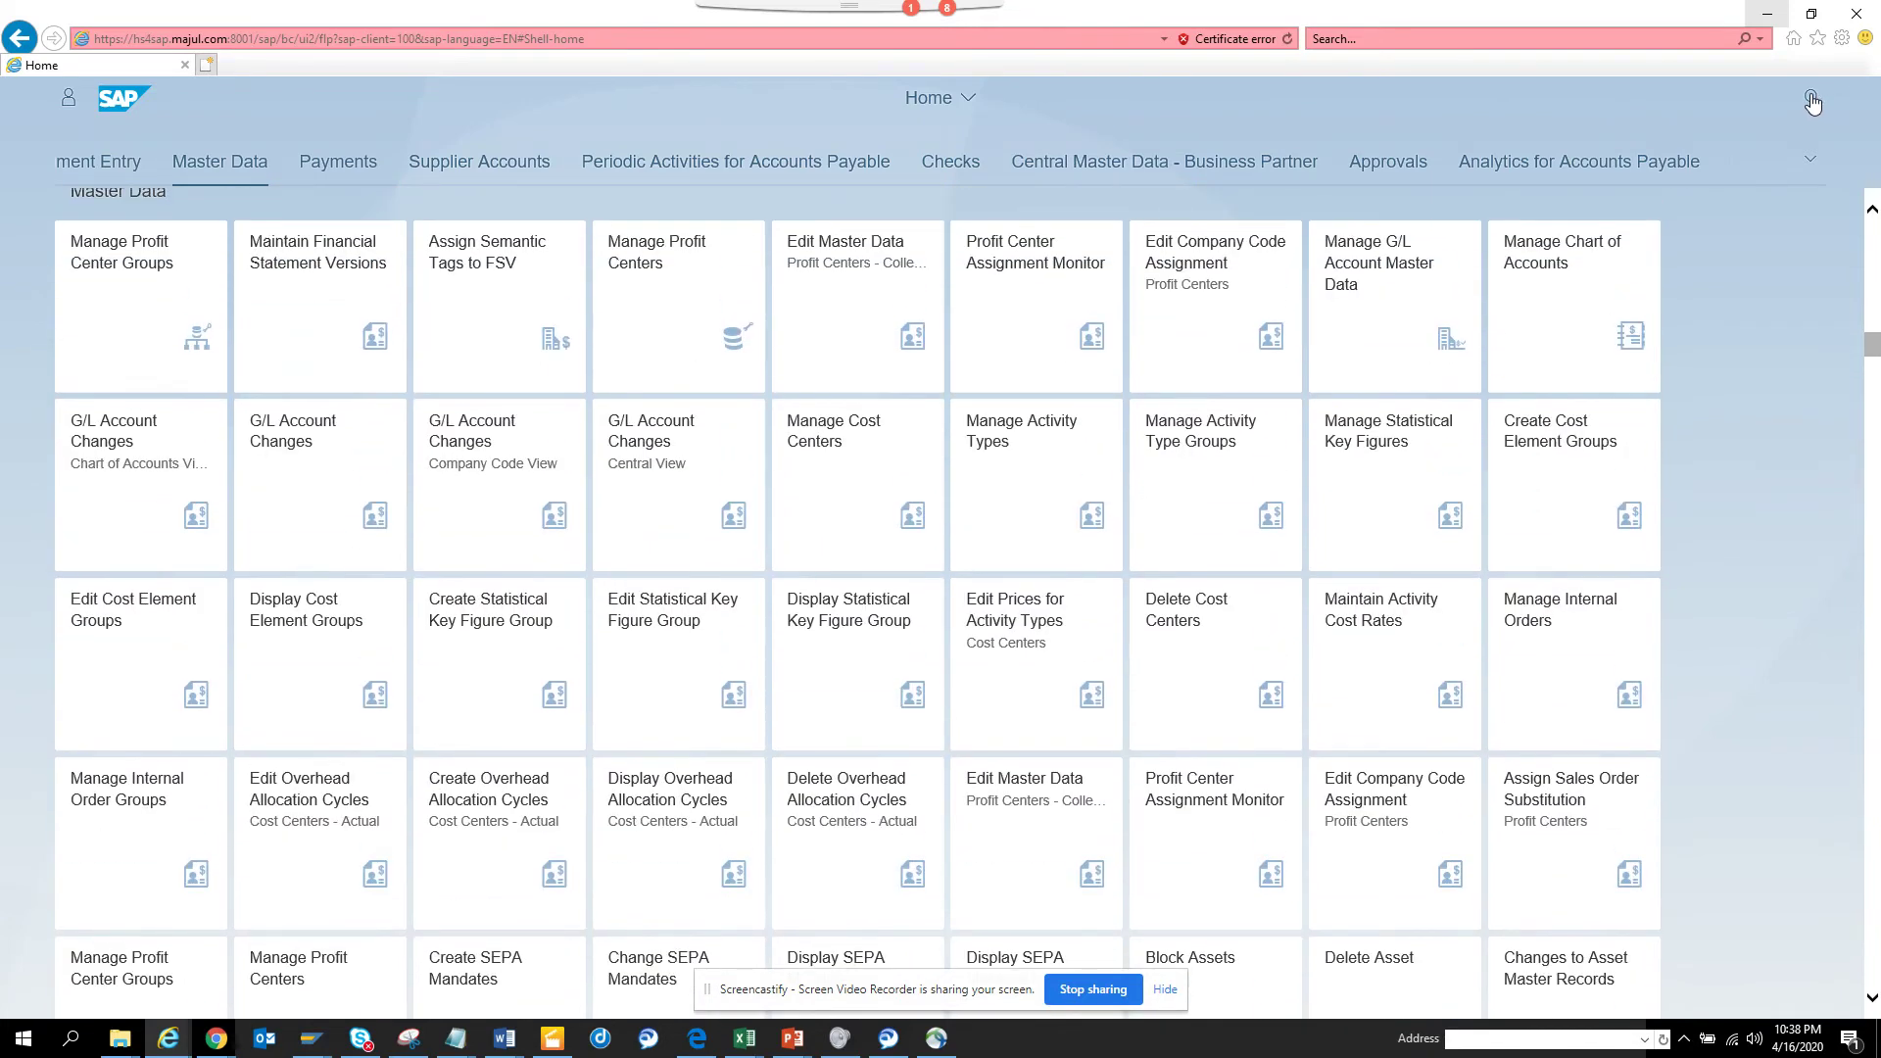
key("Tab")
key("Return")
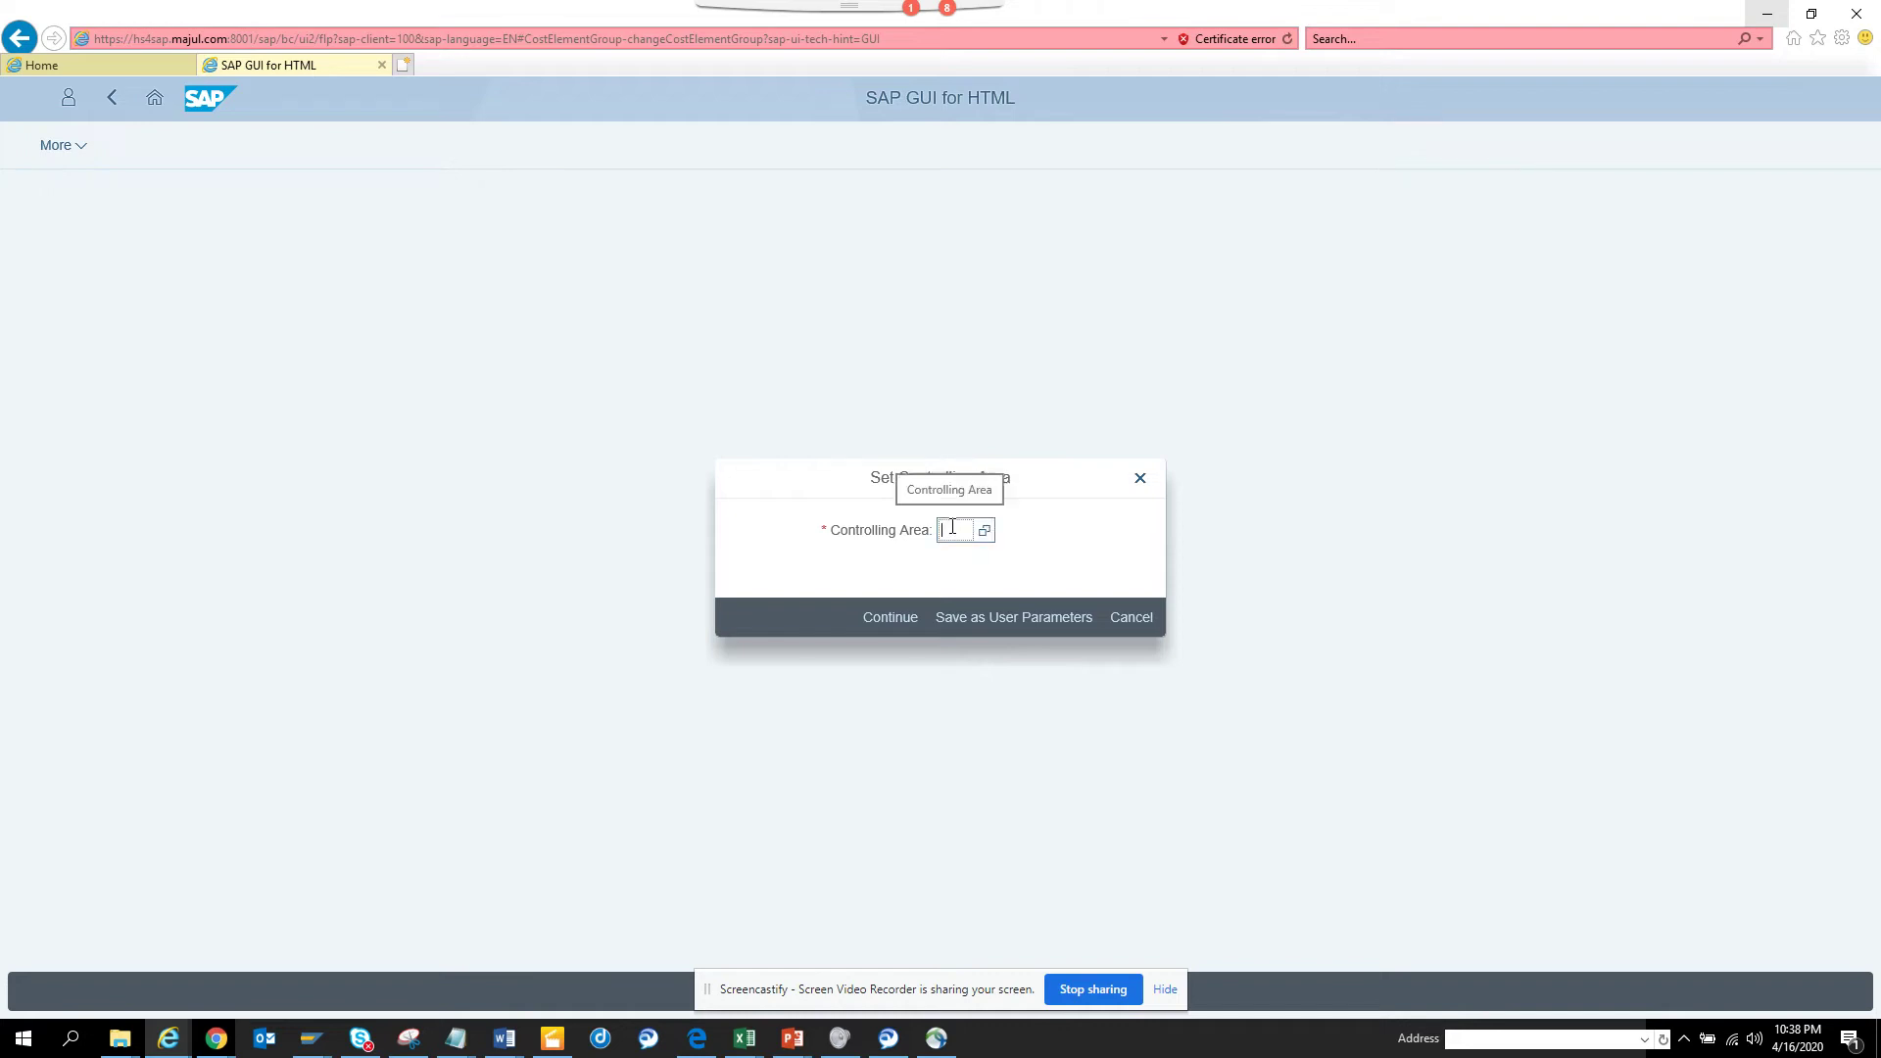
Step: Enter controlling area 1000 and continue to the Change Cost Element Group initial screen
type("1000")
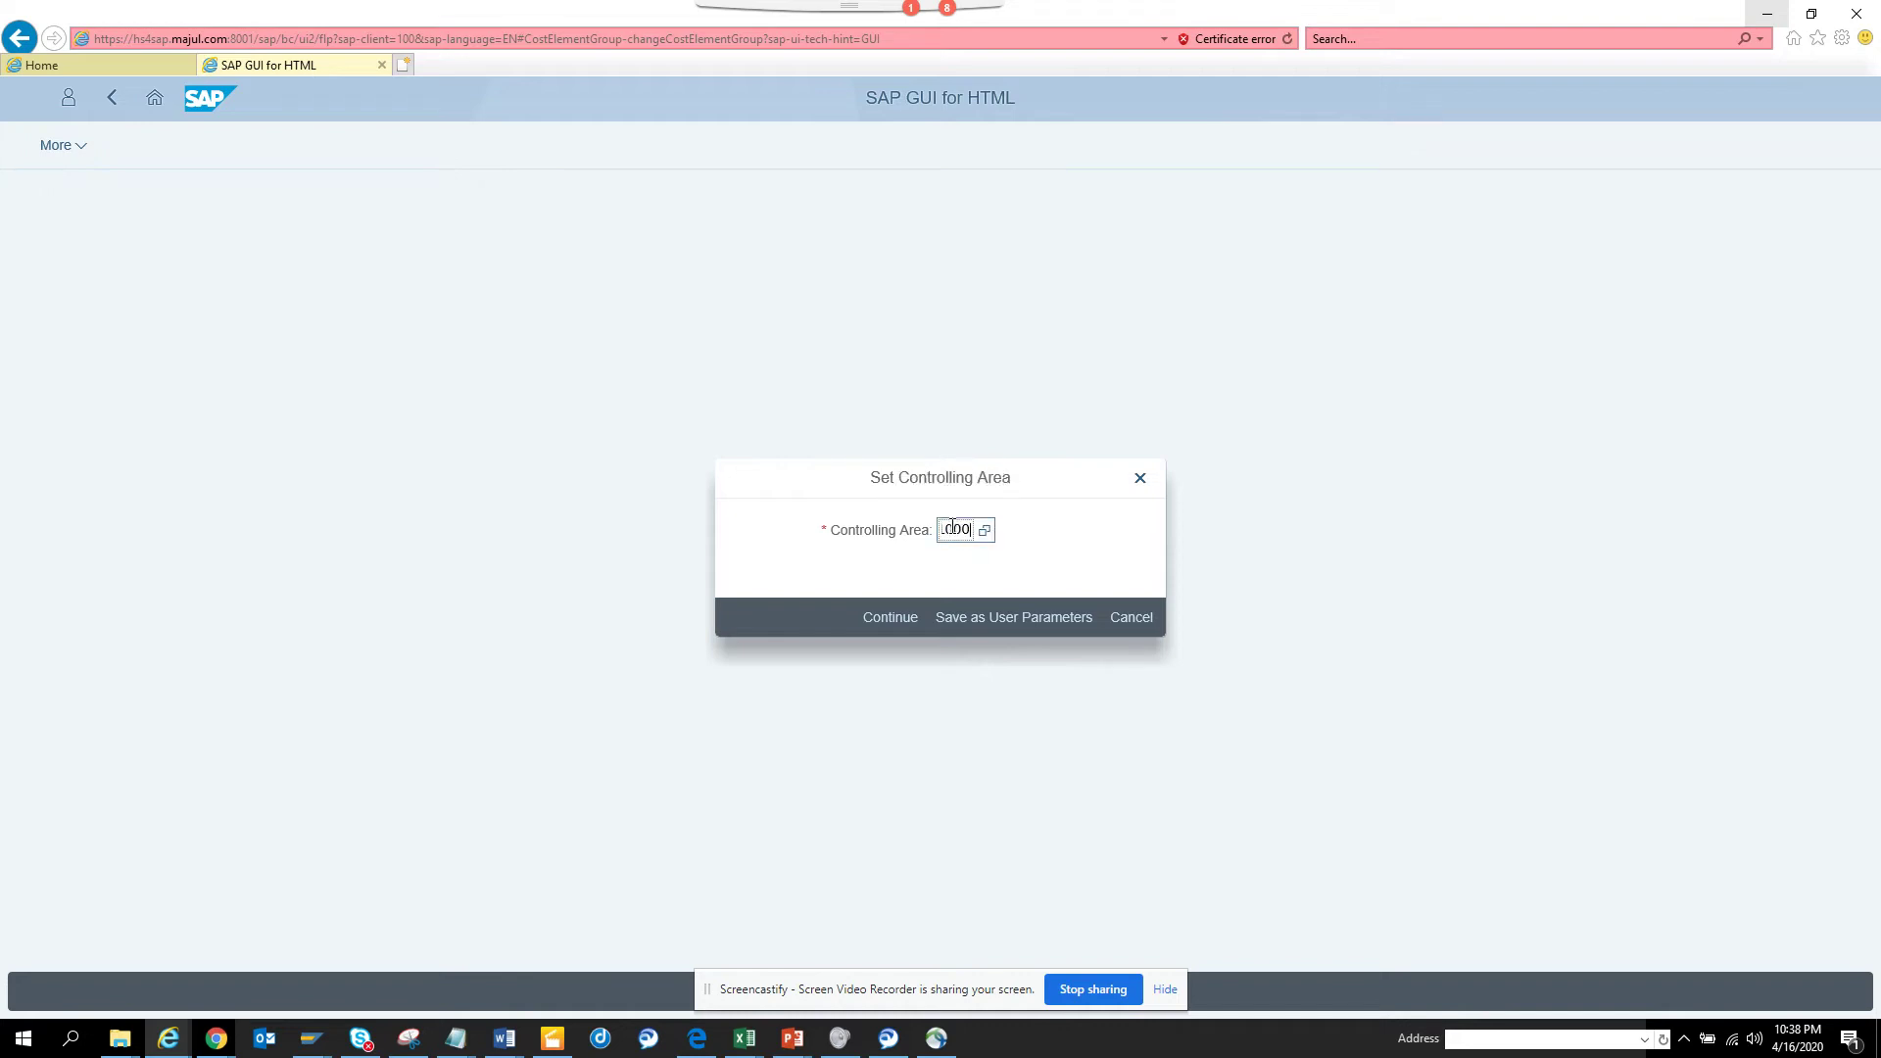
left_click(892, 619)
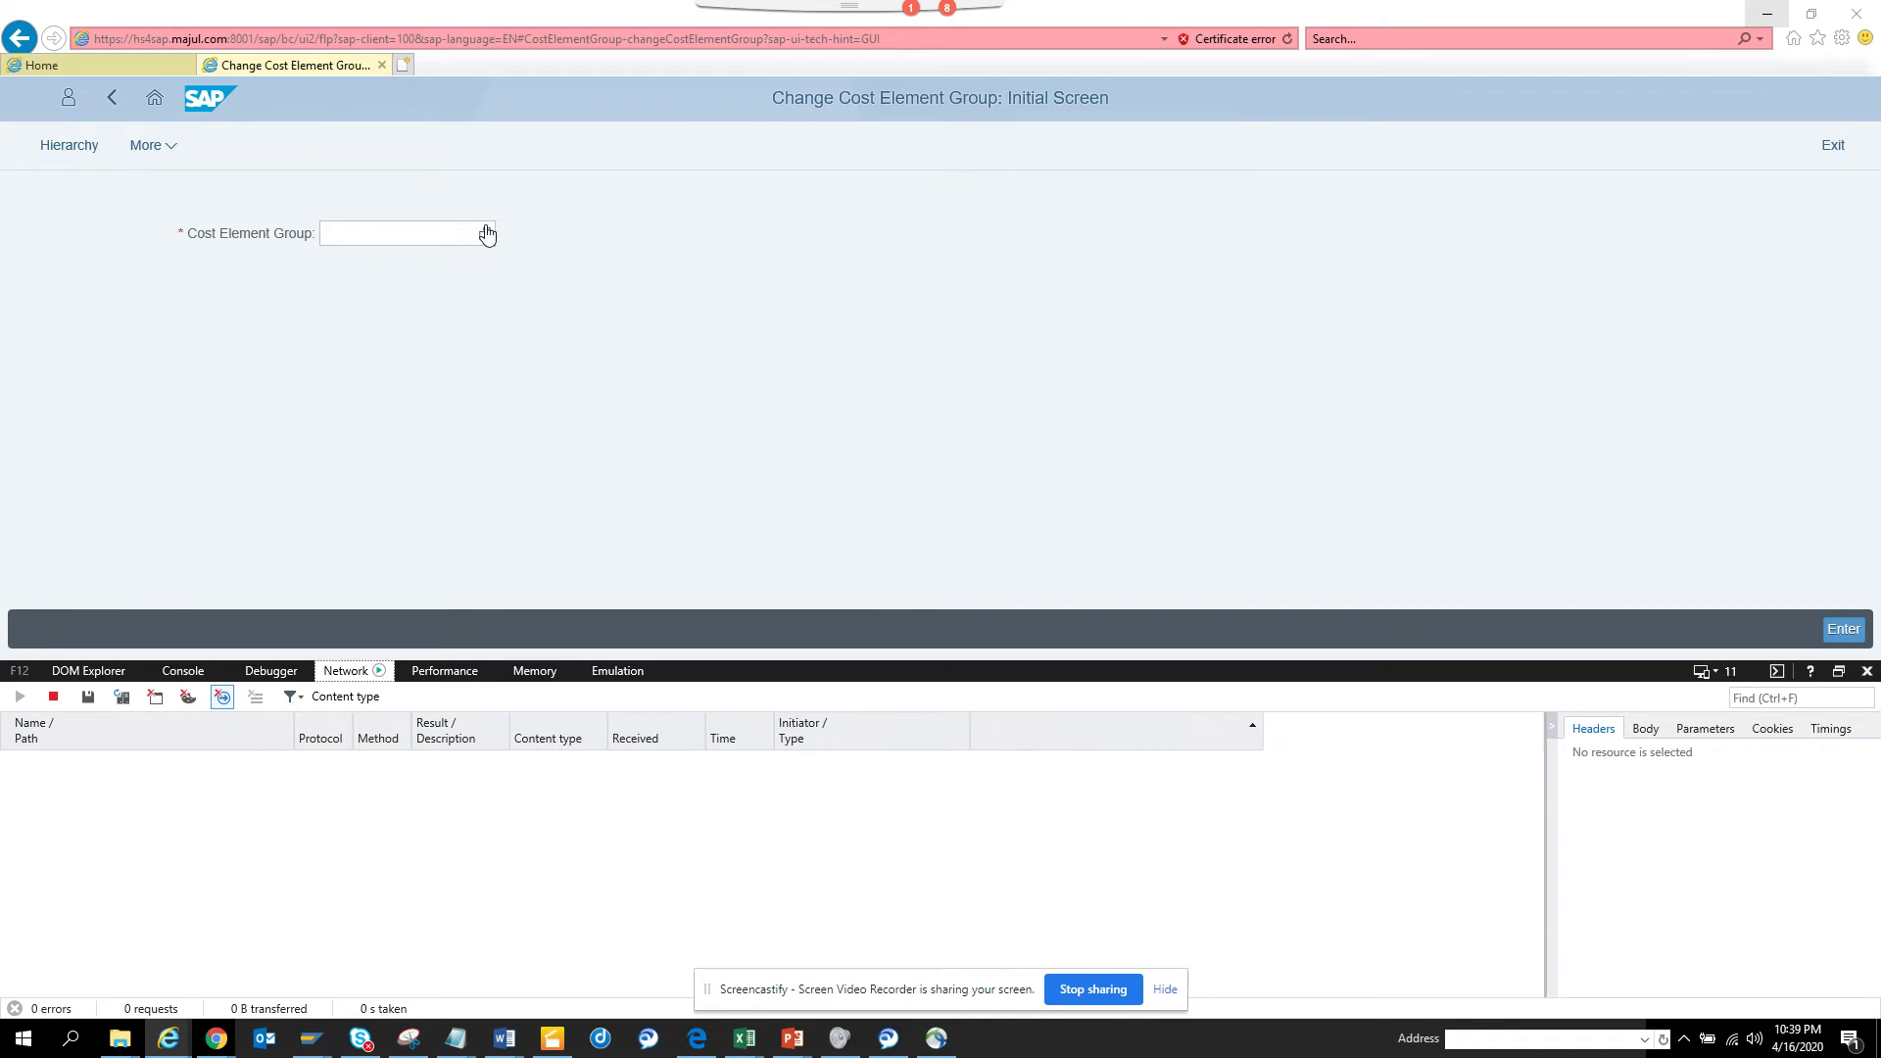
Step: Open the Cost Element Group value help and select the resulting json POST request in the network log
left_click(425, 240)
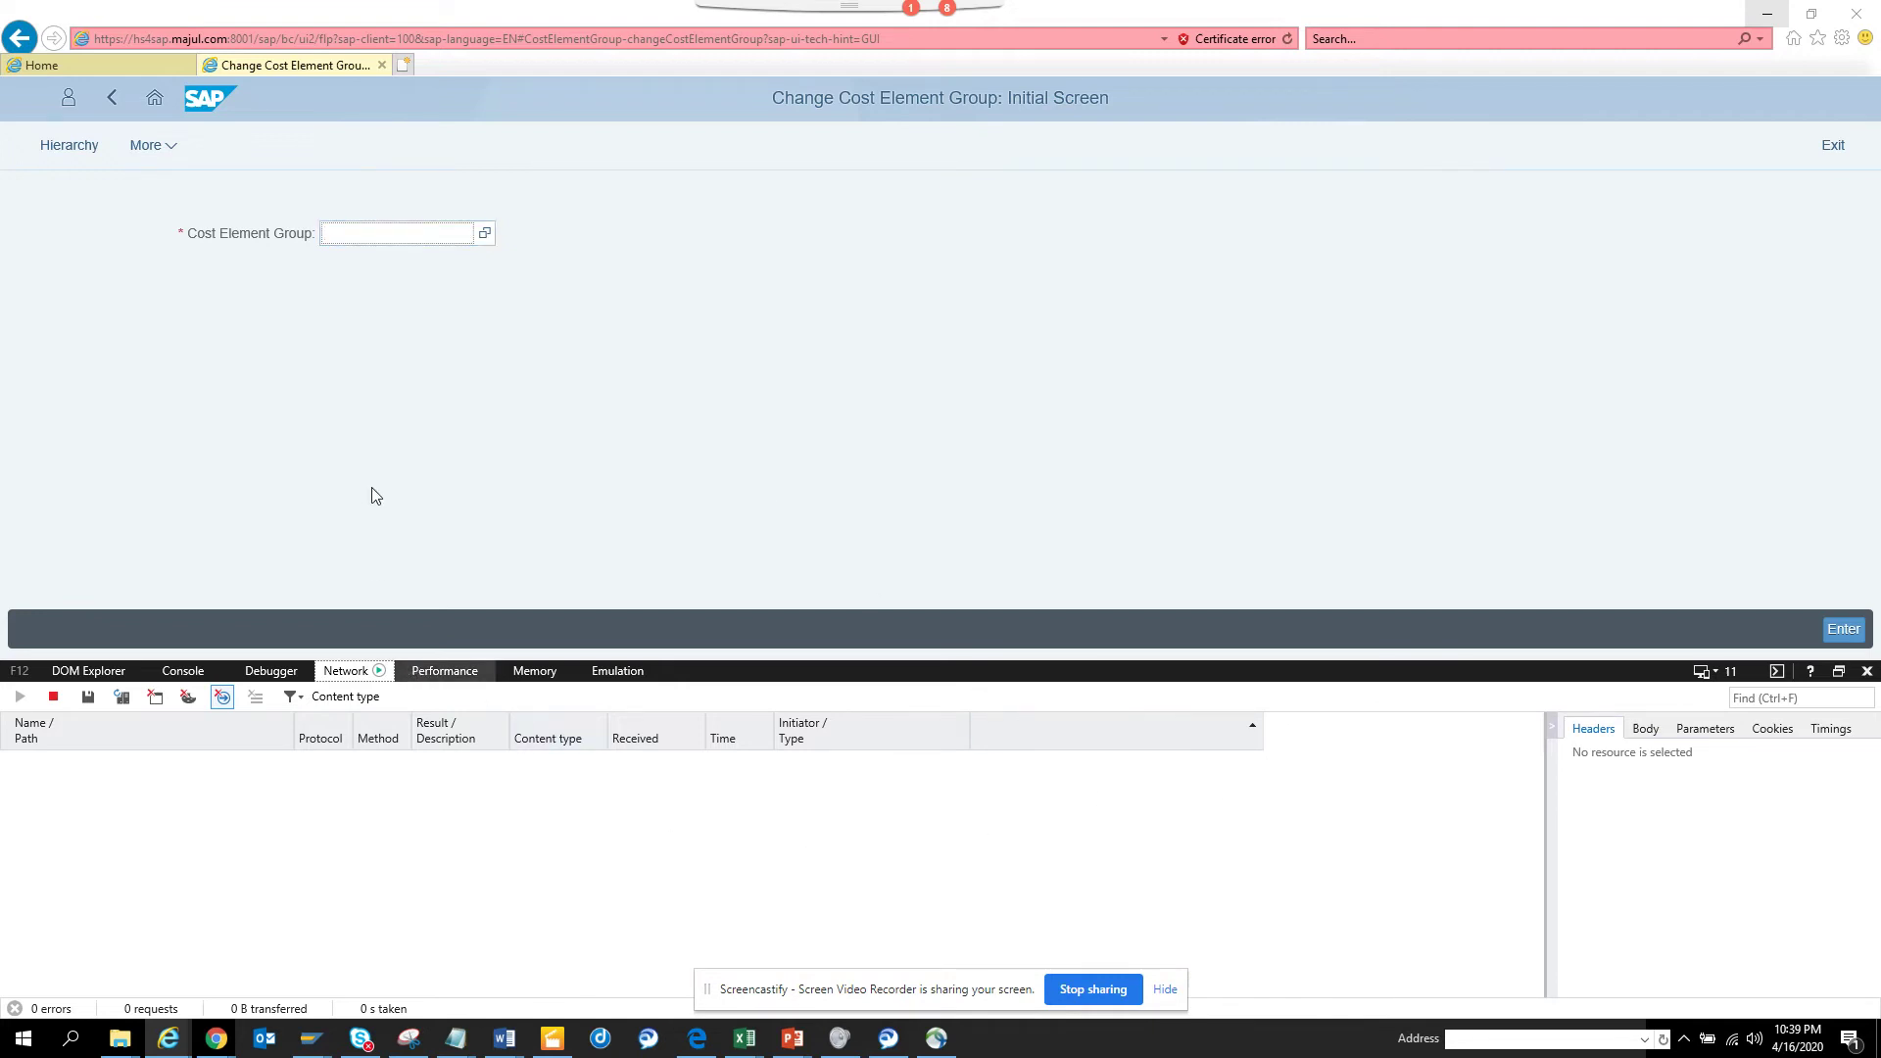
left_click(480, 234)
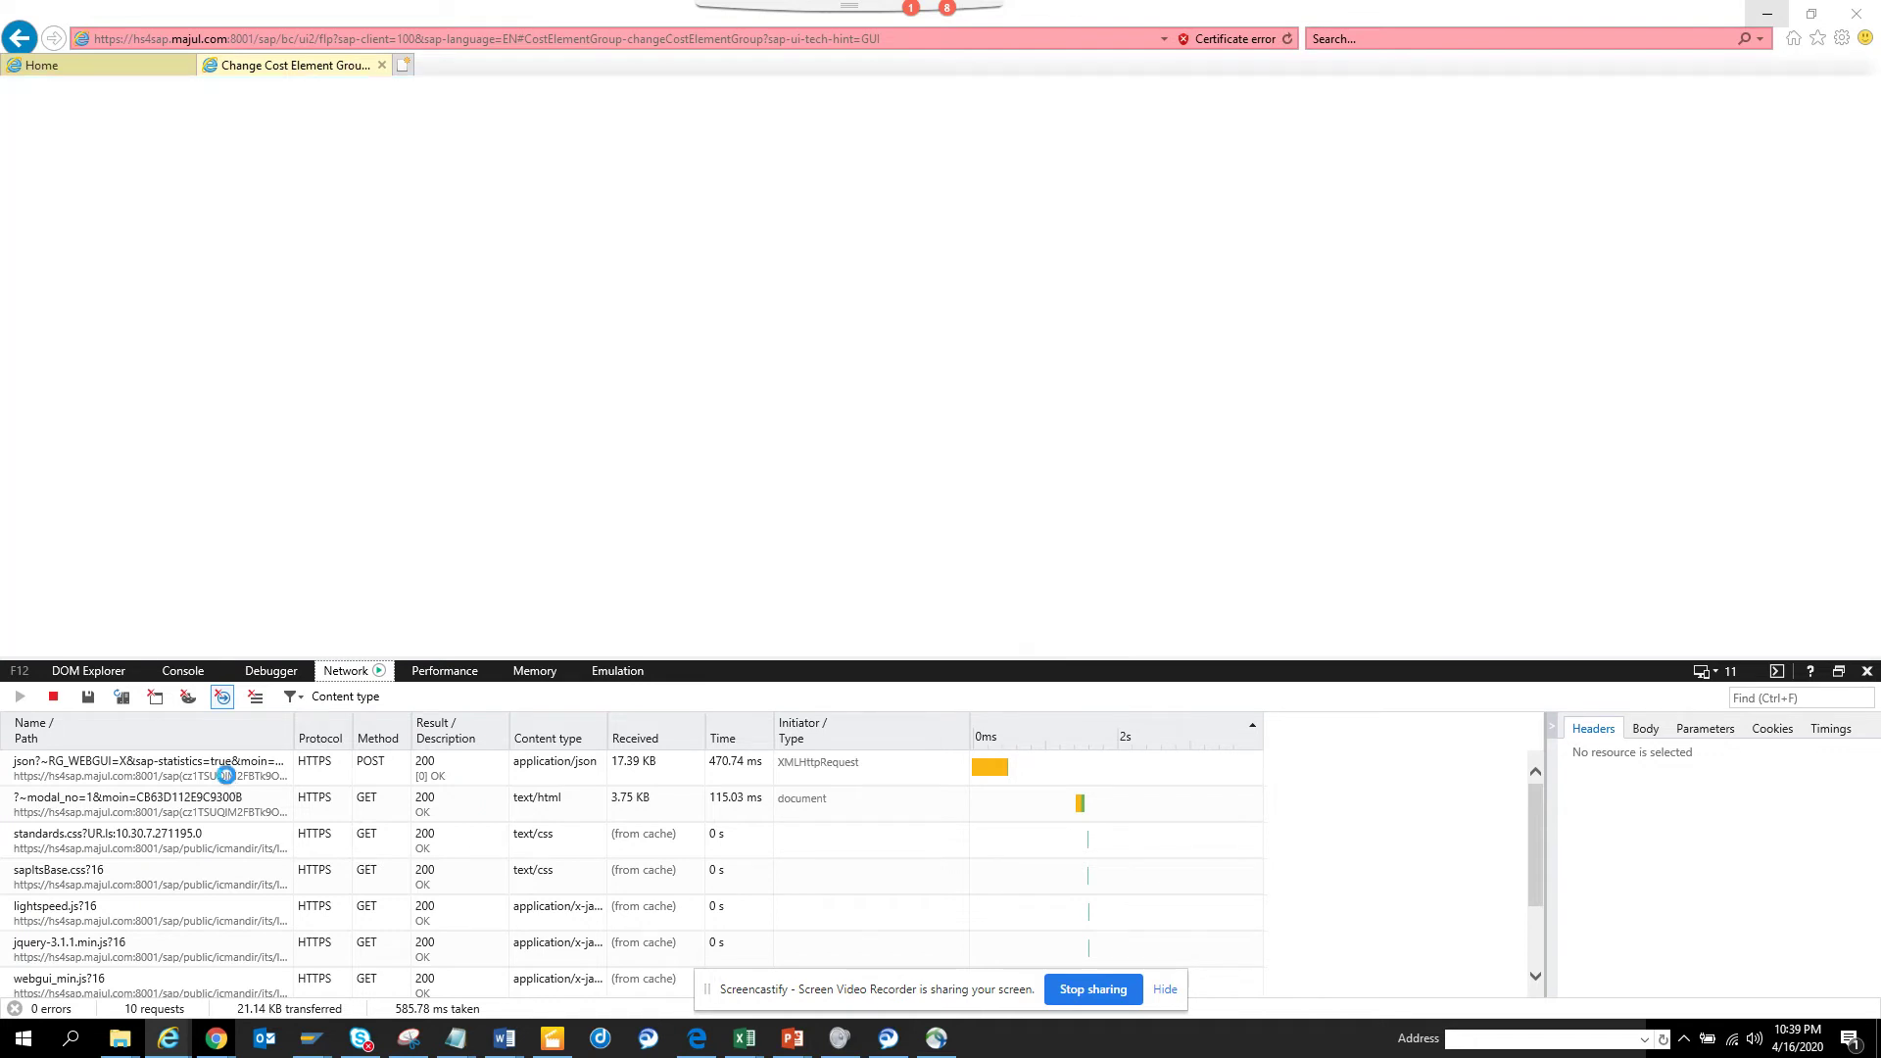
left_click(226, 776)
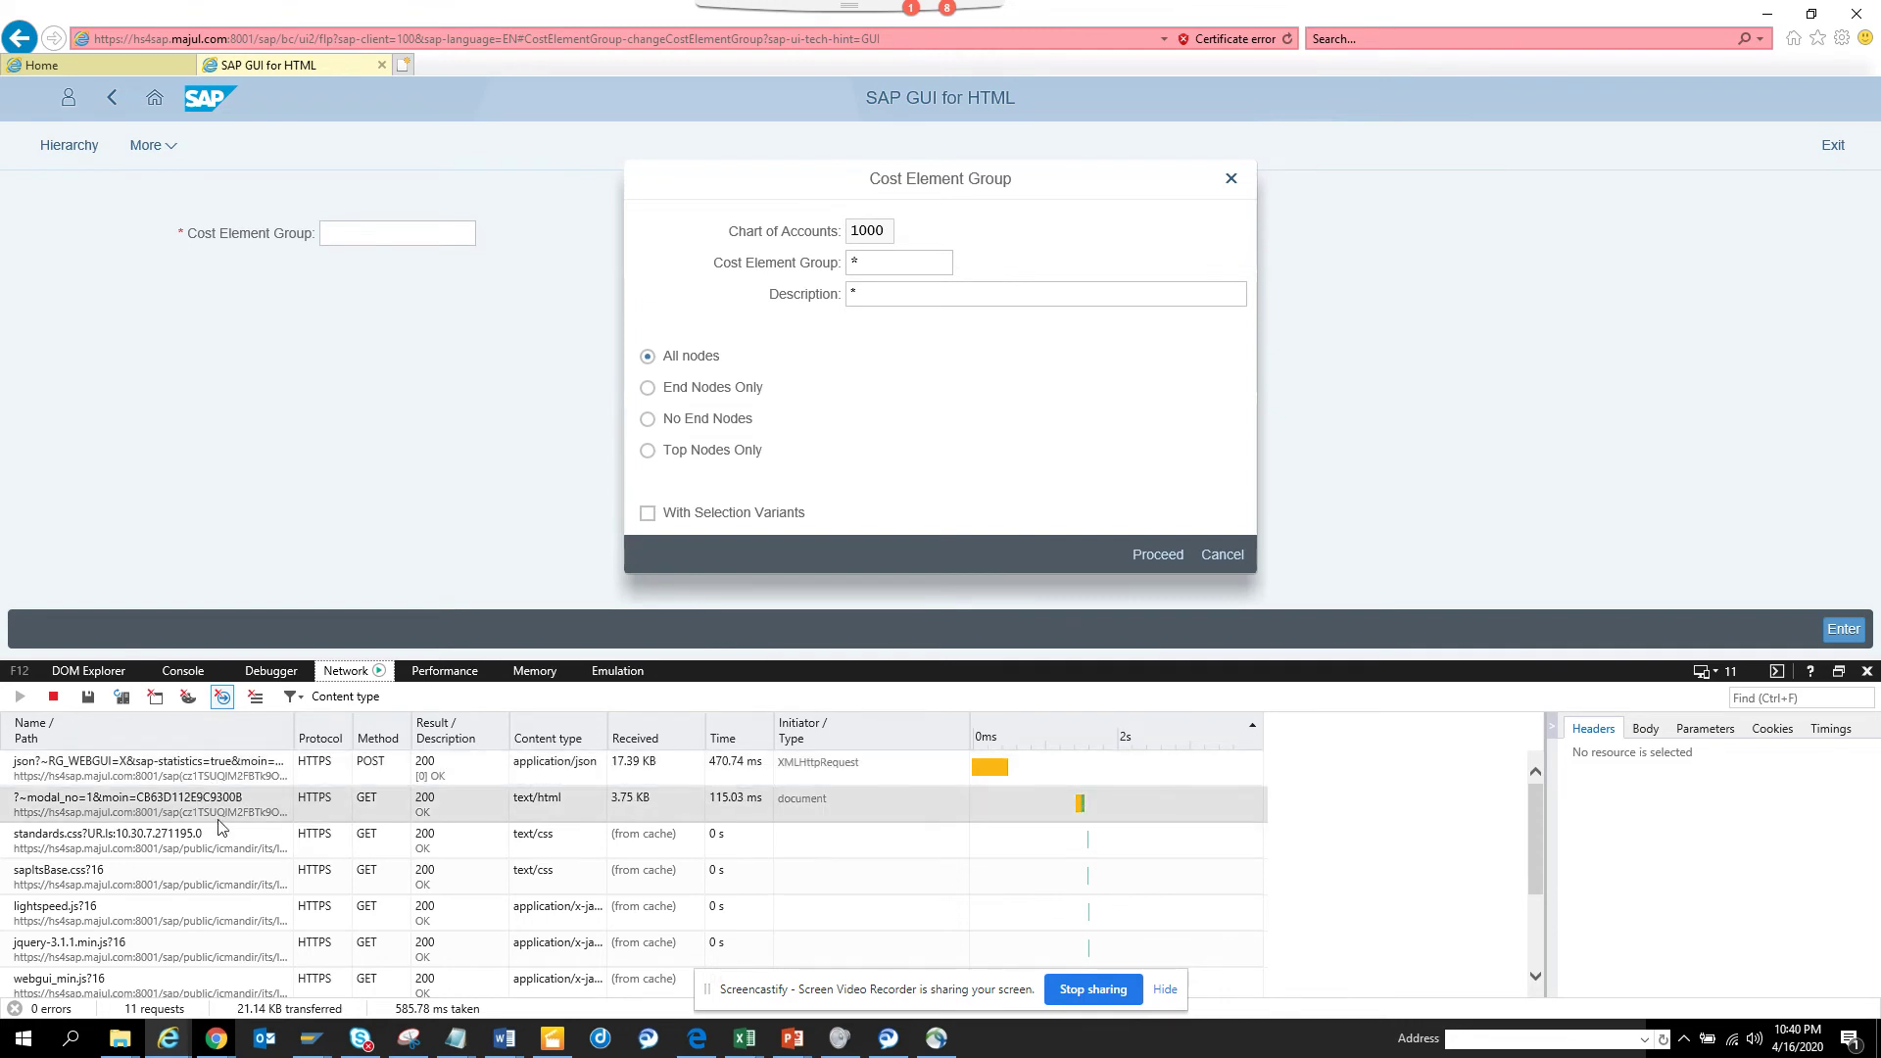
Step: Compare the jquery-3.1.1.min.js and json POST request headers, then switch to the Class Builder window
left_click(240, 958)
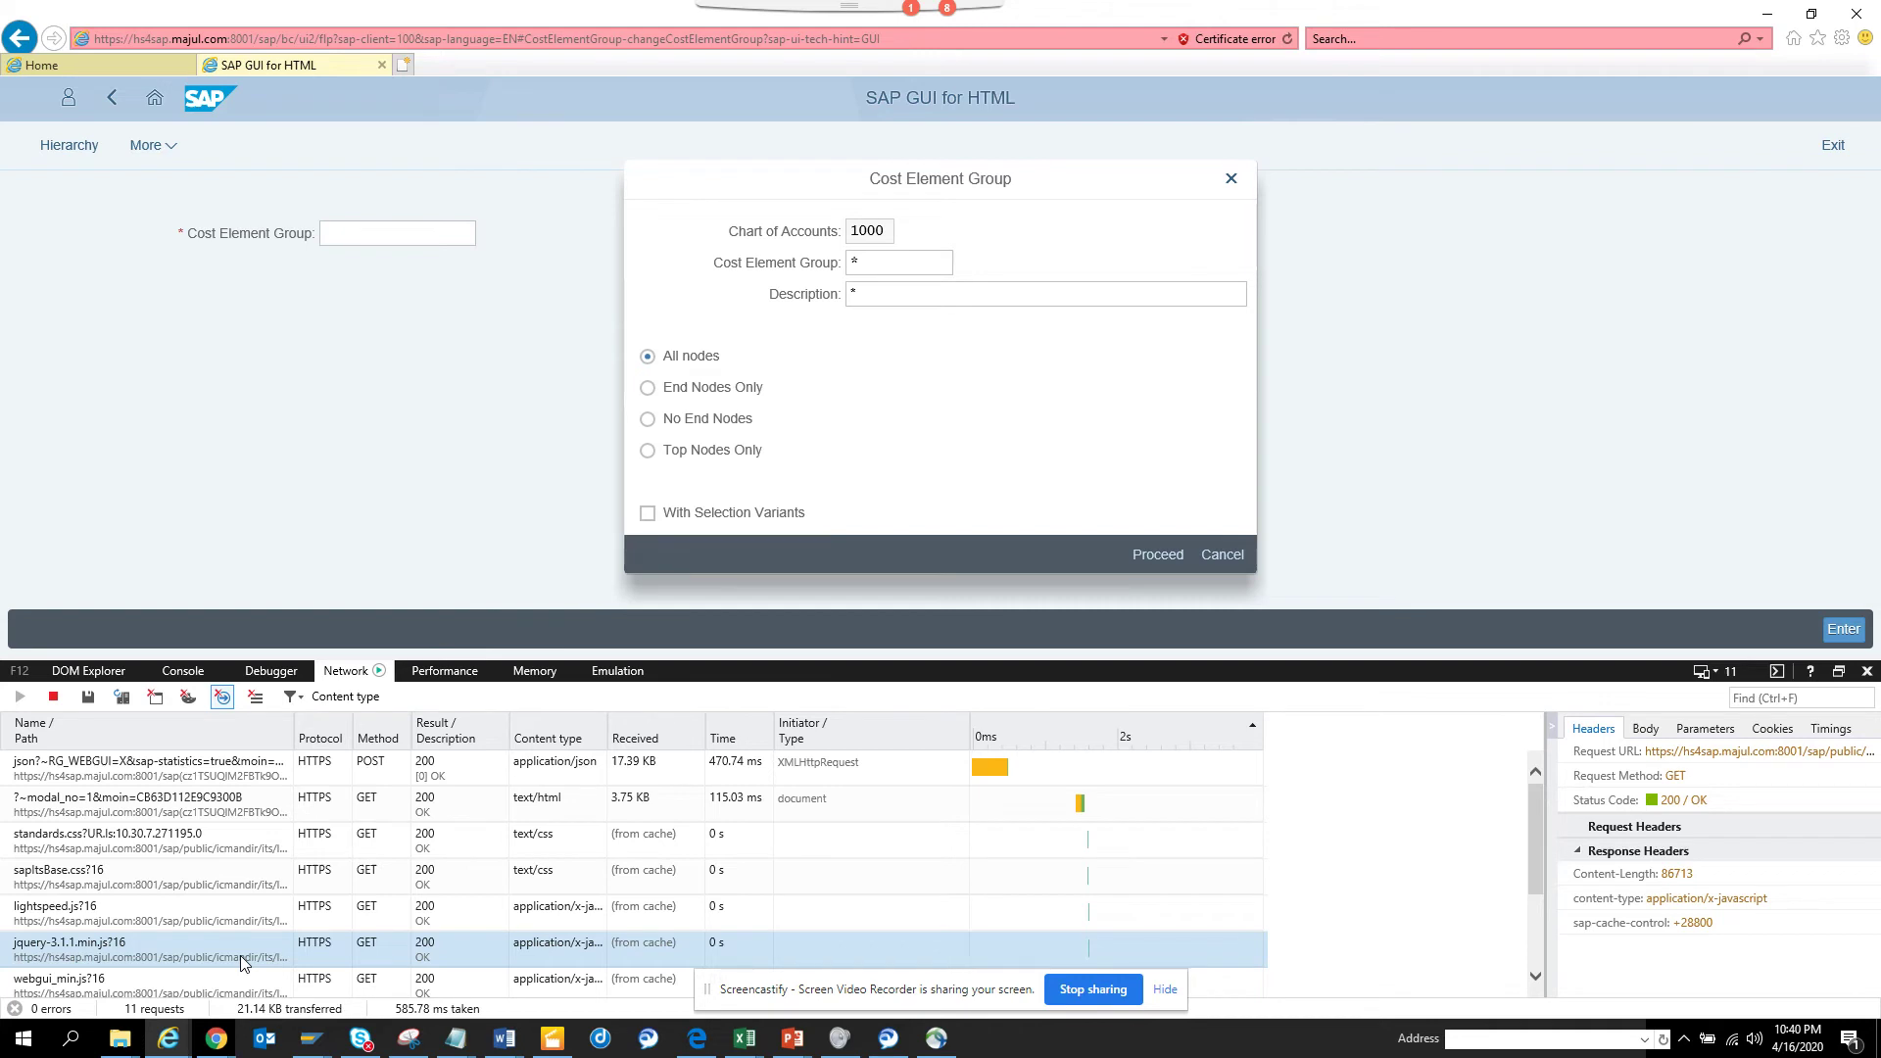
left_click(1839, 754)
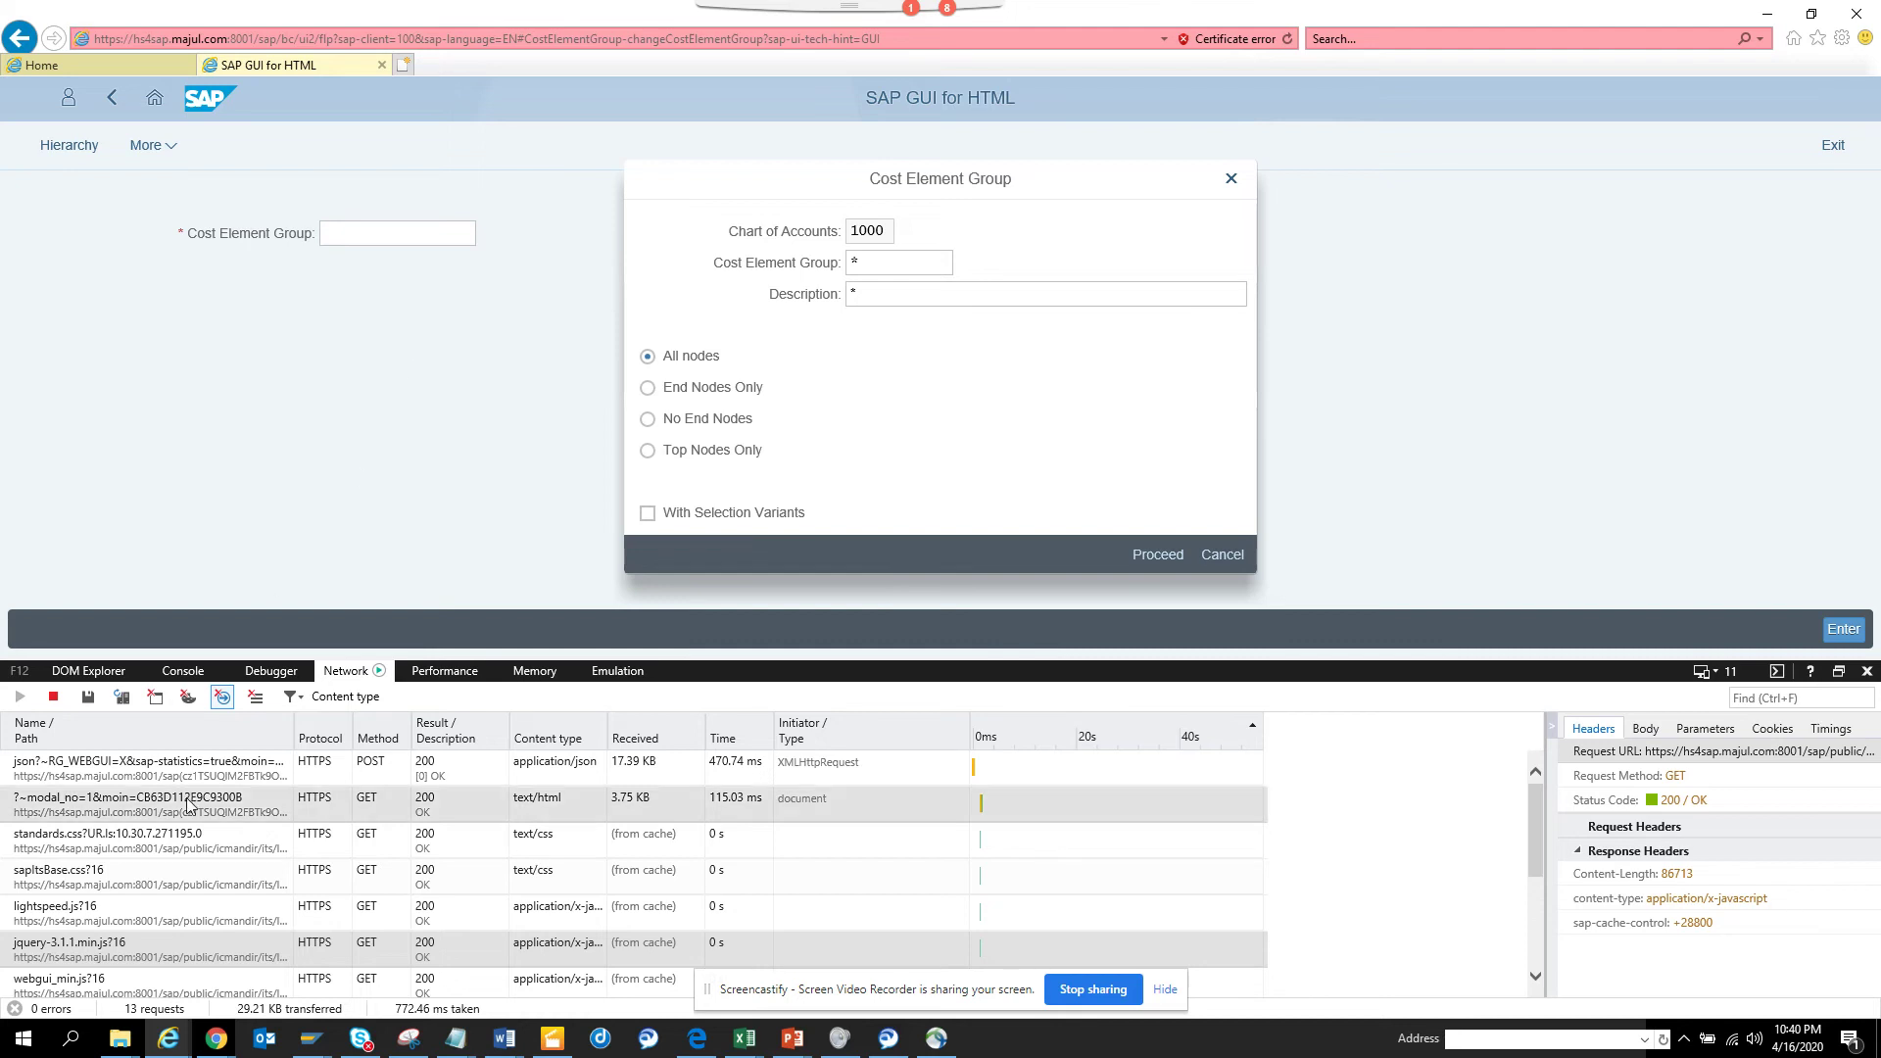
left_click(238, 766)
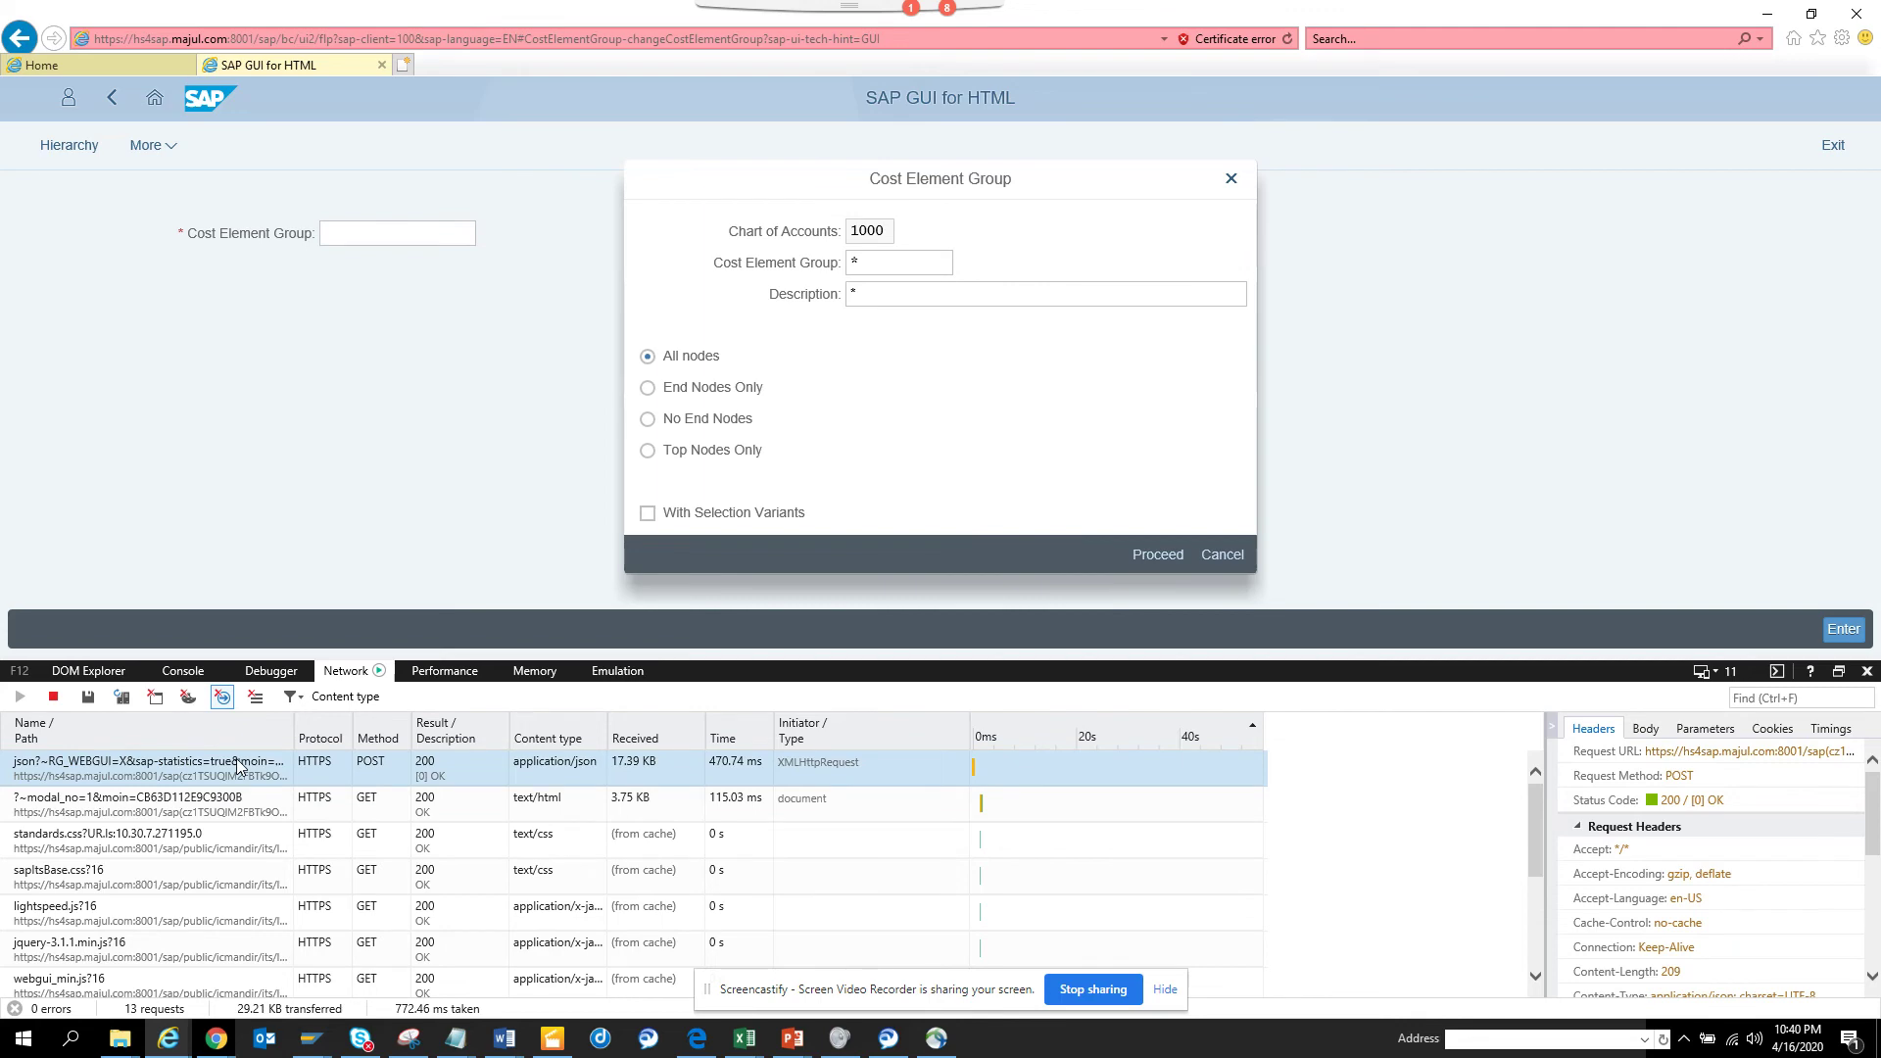
key("alt+Tab")
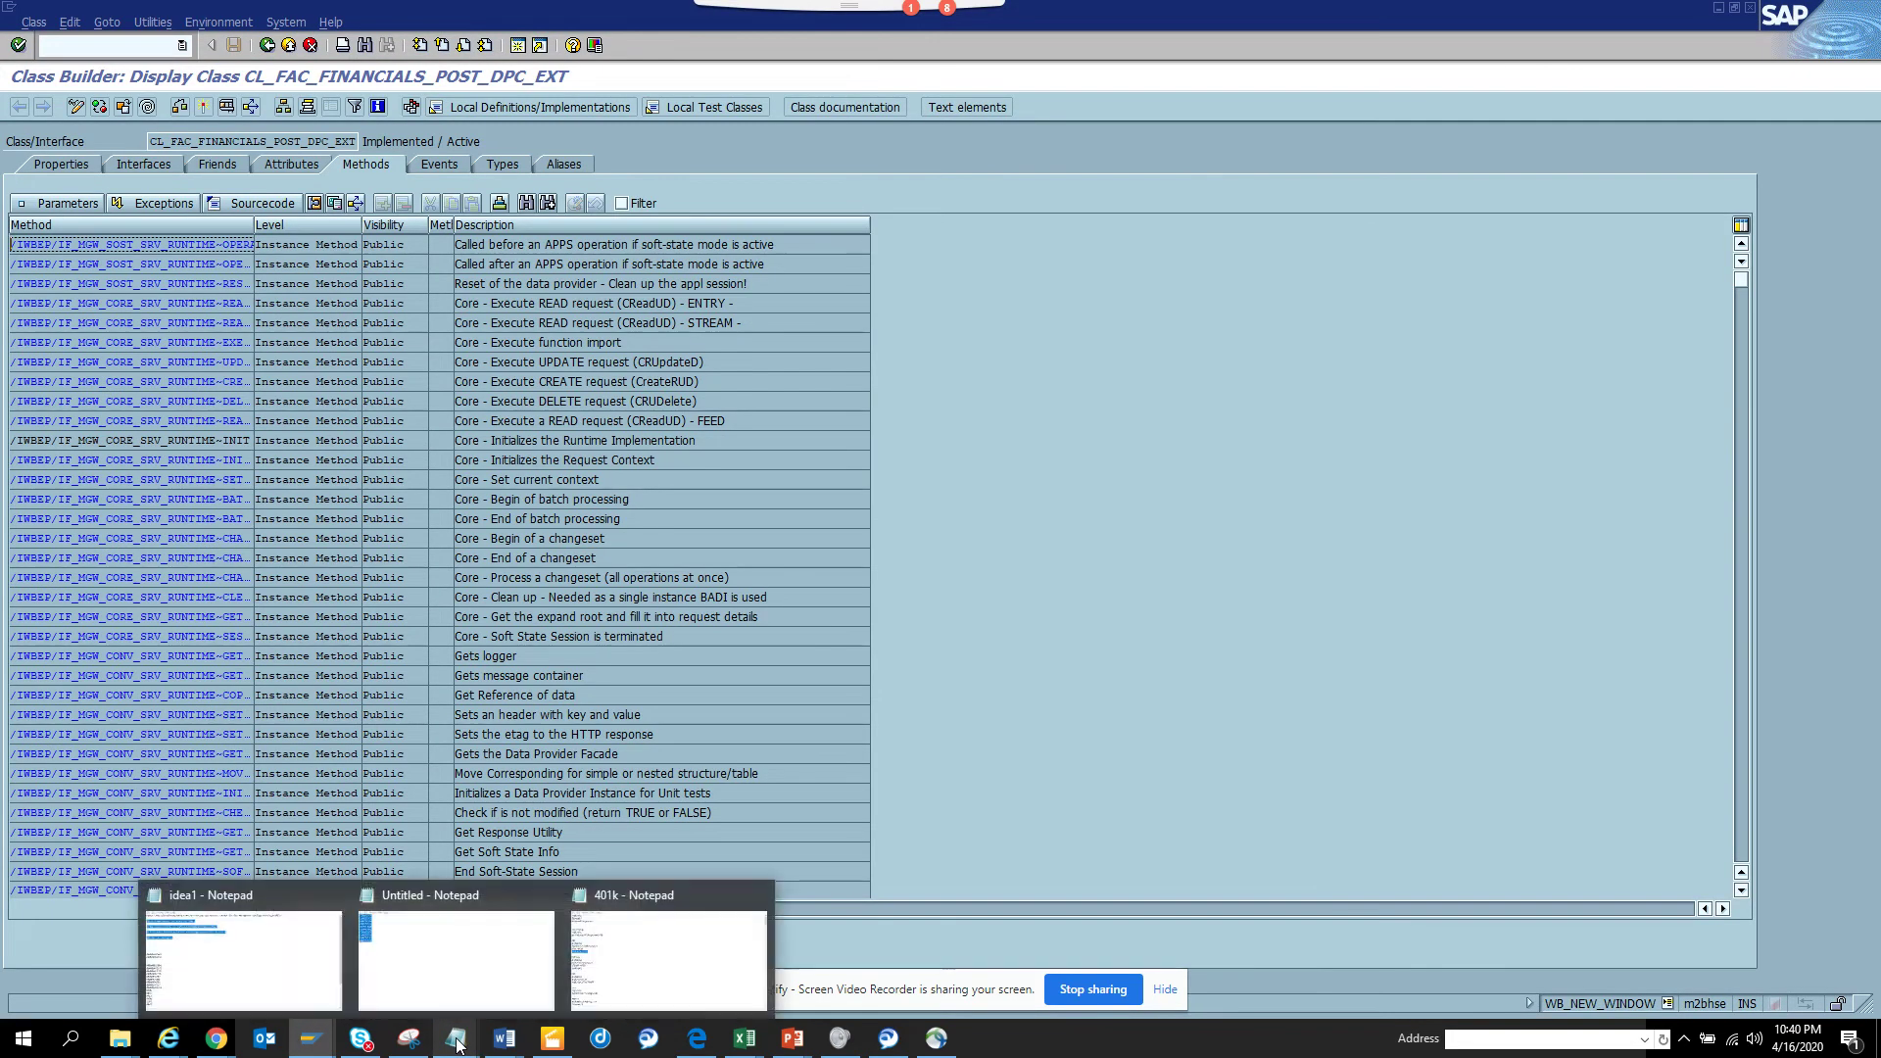
Step: Dismiss the Notepad previews and bring up the open Word document previews
left_click(795, 674)
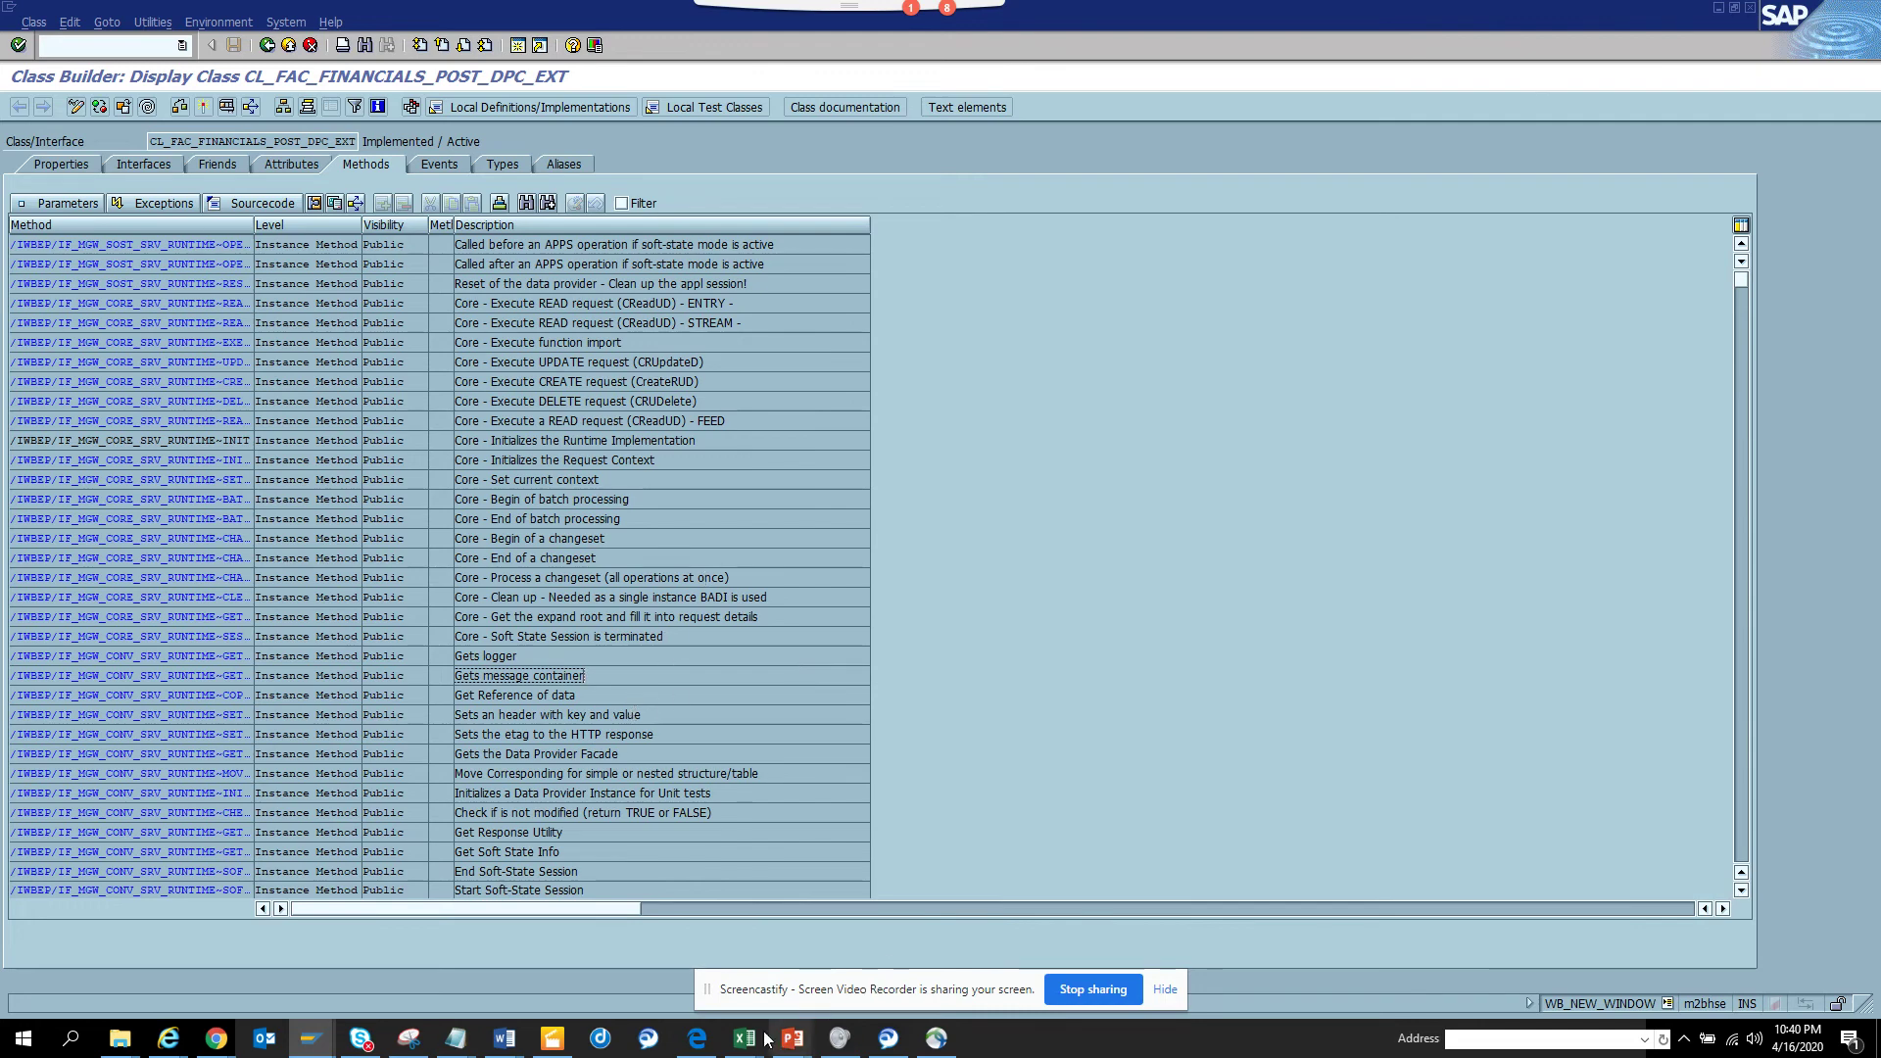
left_click(505, 1040)
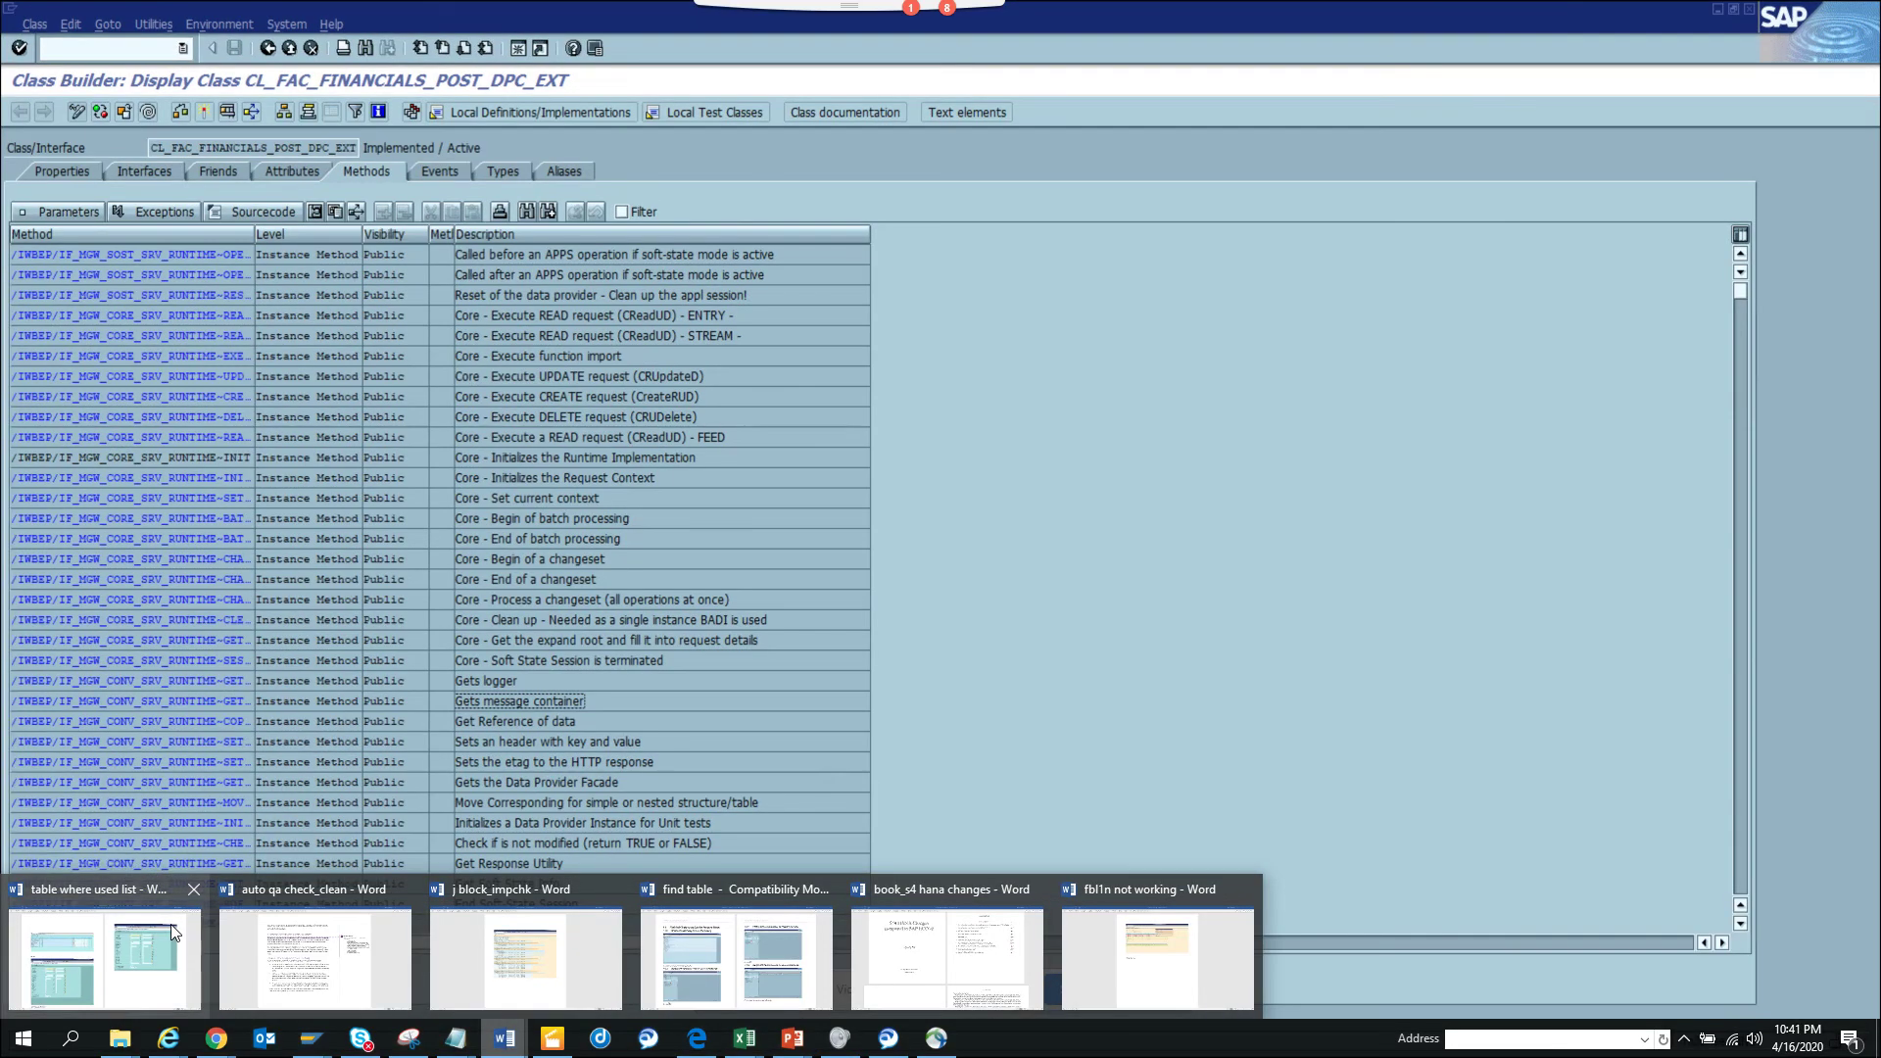
Step: Create a blank Word document and paste the json POST request's network details, keeping source formatting
left_click(173, 927)
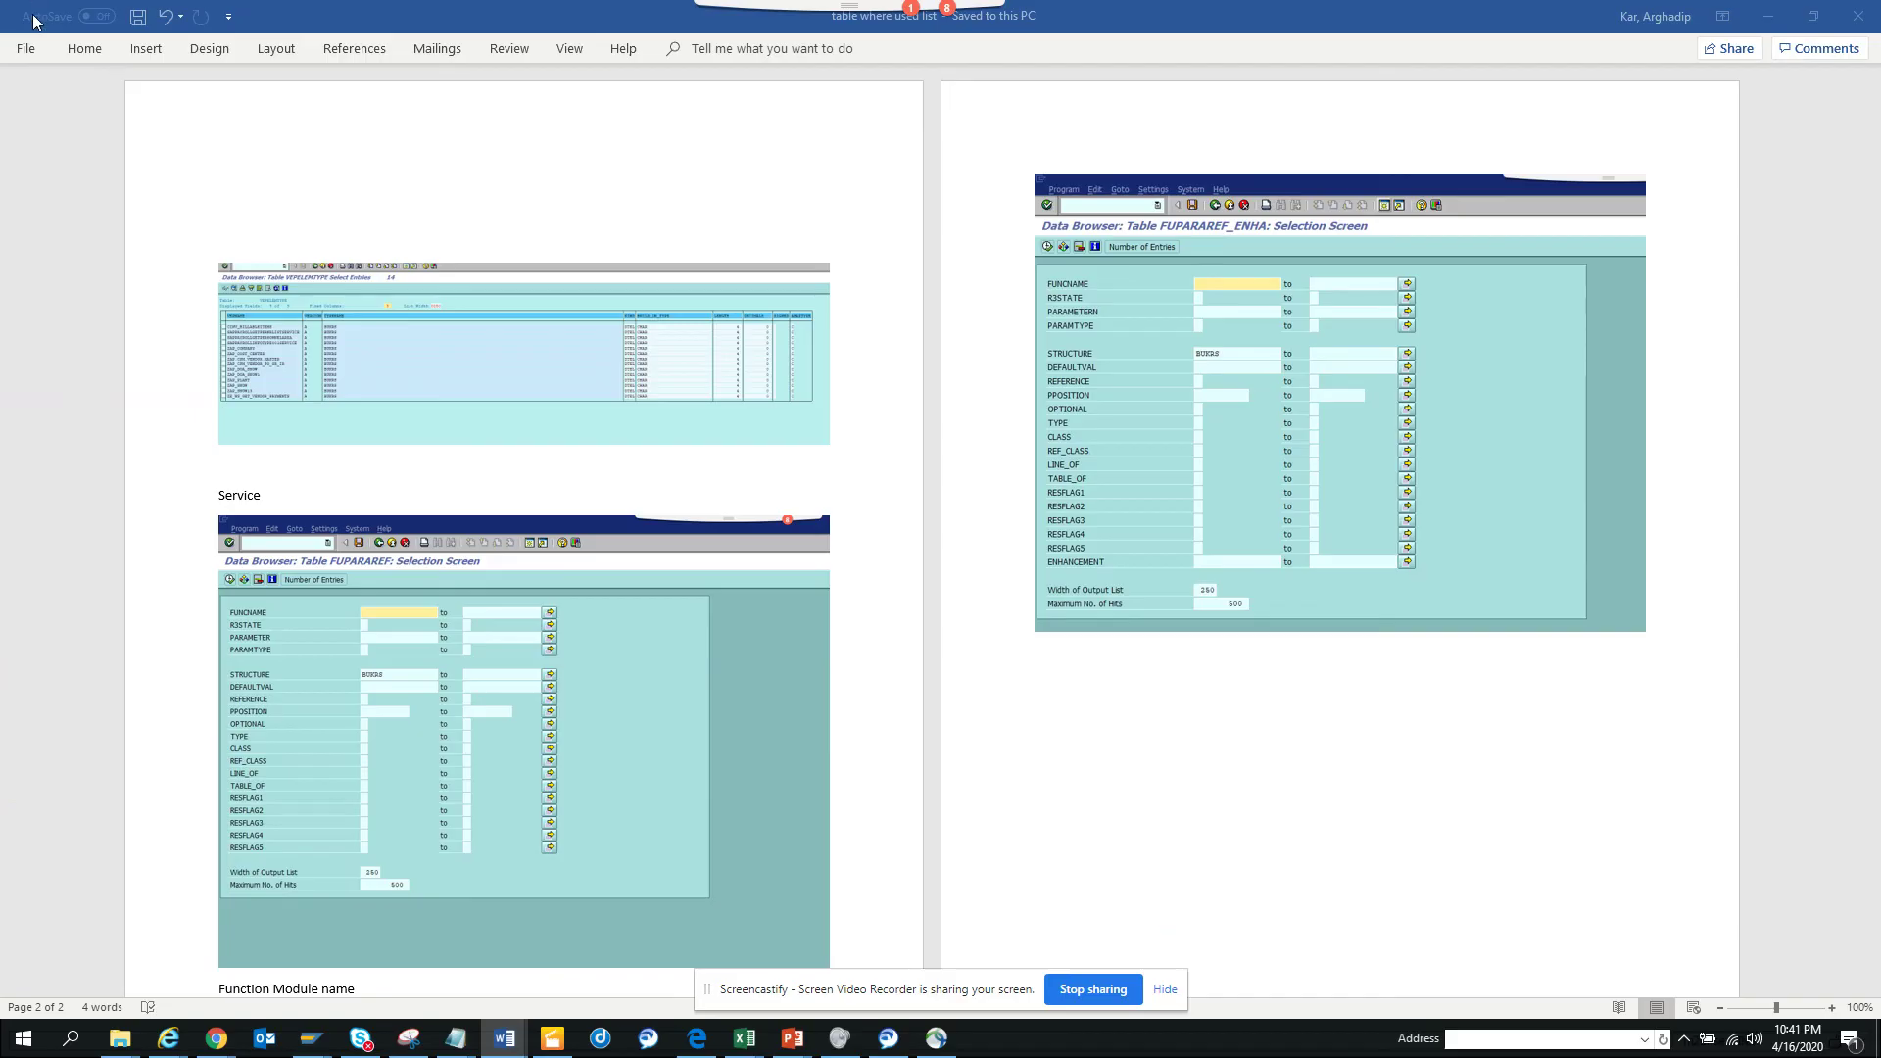
left_click(26, 53)
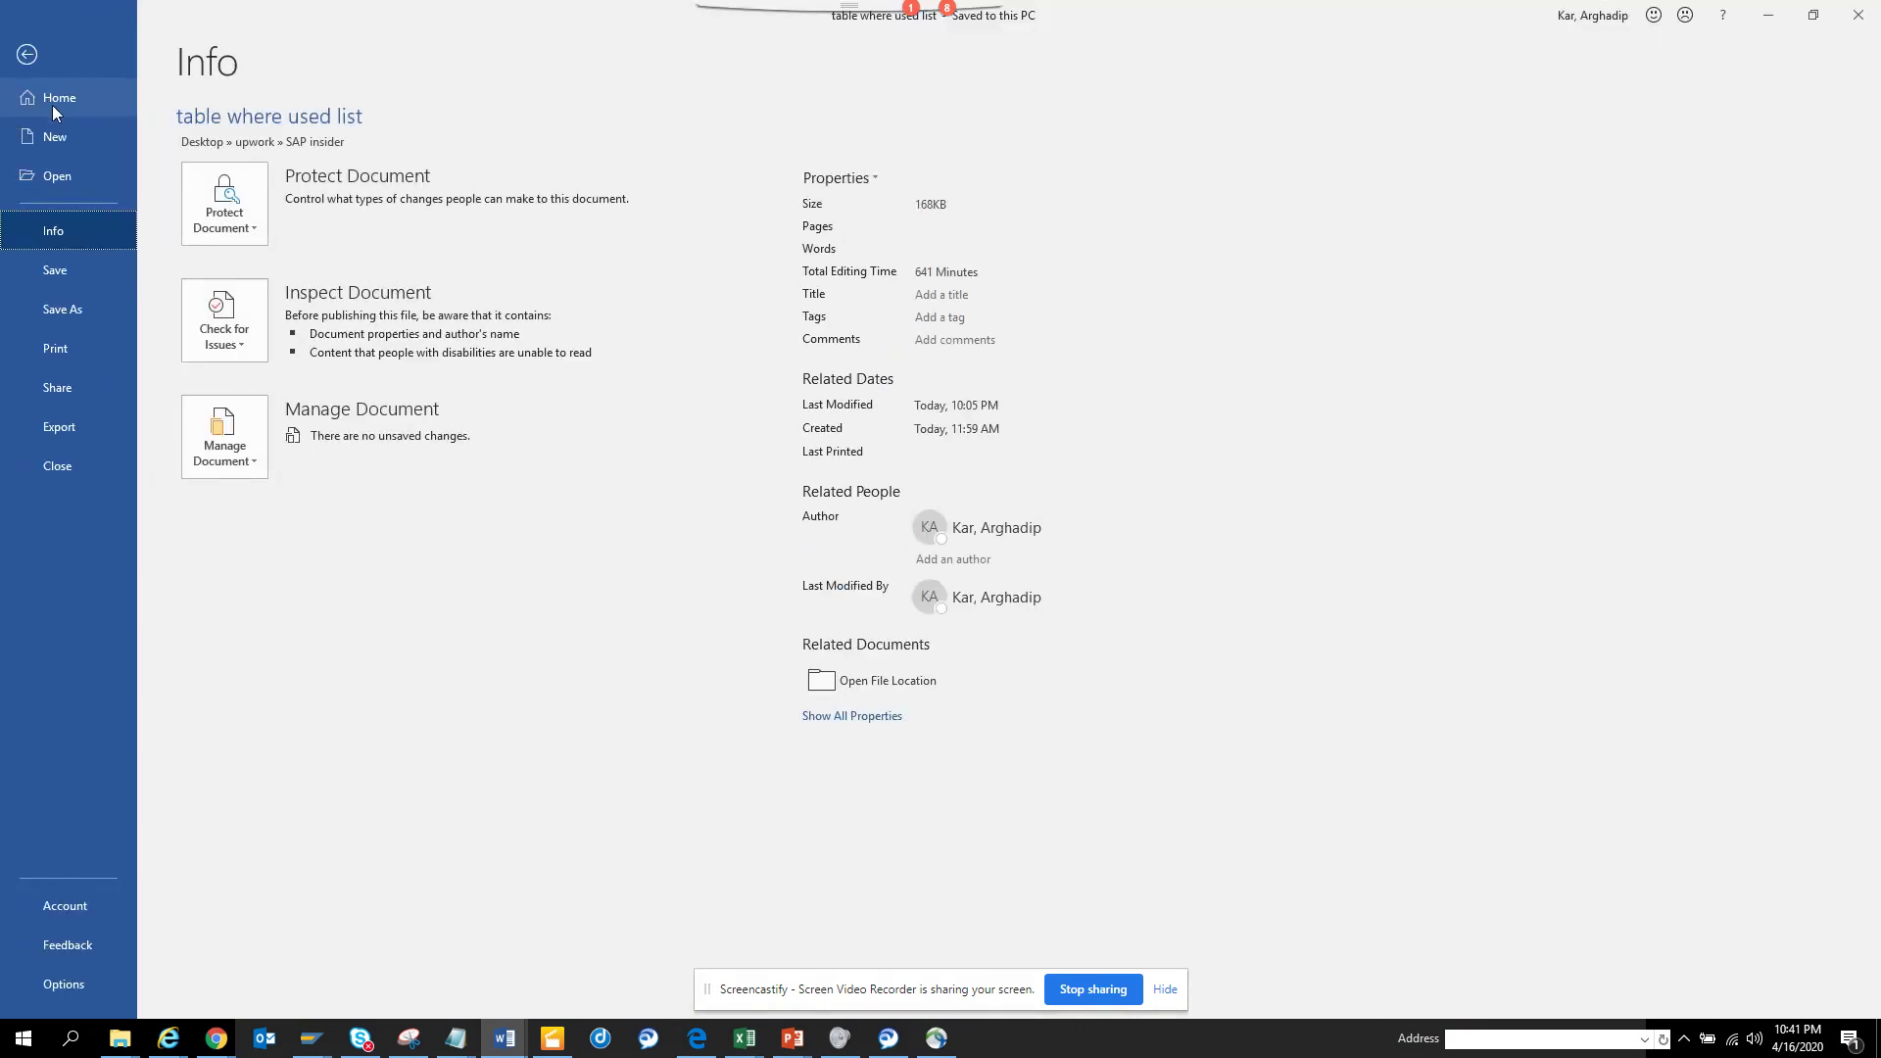
left_click(54, 133)
left_click(281, 280)
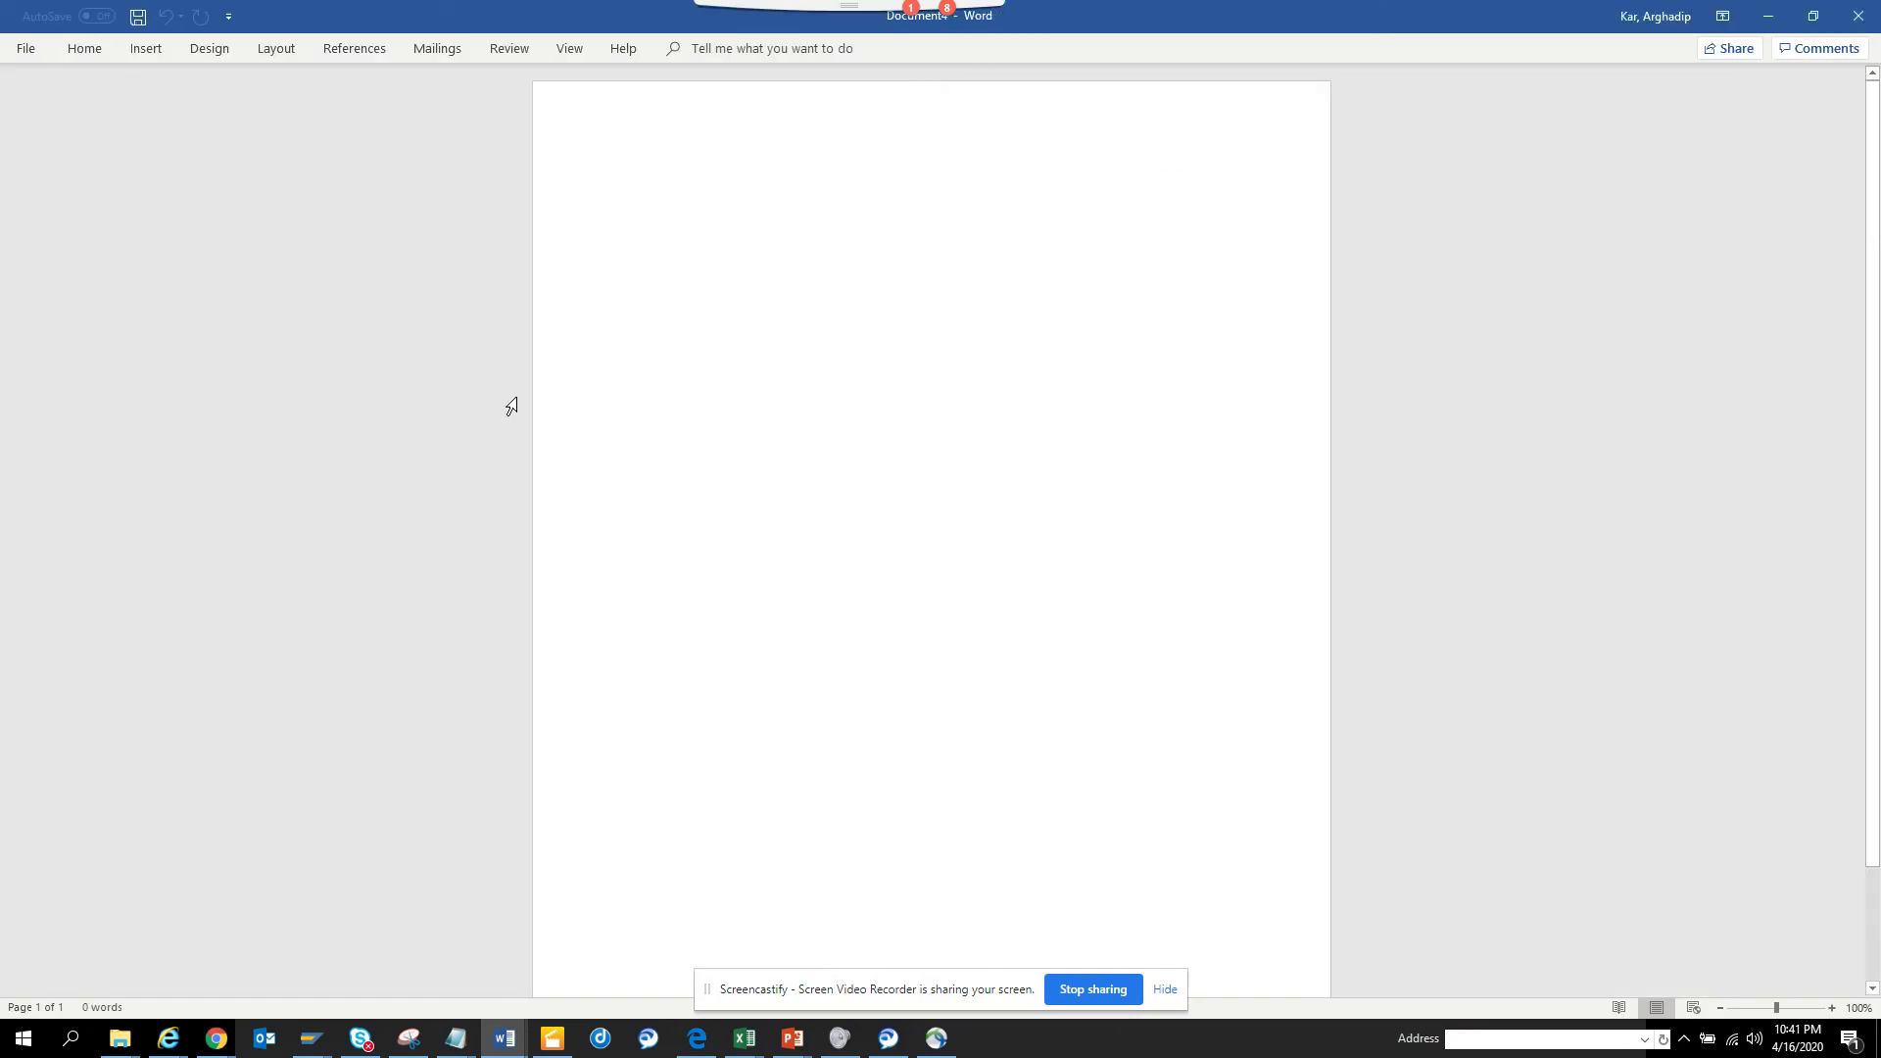
type("Name\tProtocol\tMethod\tResult\tContent type\tReceived\tTime\tInitiator https://hs4sap.majul.com:8001/sap(cz1TSUQlM2FBTk9OJTNhbTJiaHNlX0hTNF8wMCUzYUdyU0ZrTHJNMkpDek9SY2xyWkFPVll3V3lYd2dfLTlRVGdySTZGRzQtQVRU)/bc/gui/sap/its/webgui/batch/json?~RG_WEBGUI=X&sap-statistics=true&moin=CB63D112E9C9300B\tHTTPS\tPOST\t200\tapplication/json\t17.39 KB\t470.74 ms\tXMLHttpRequest")
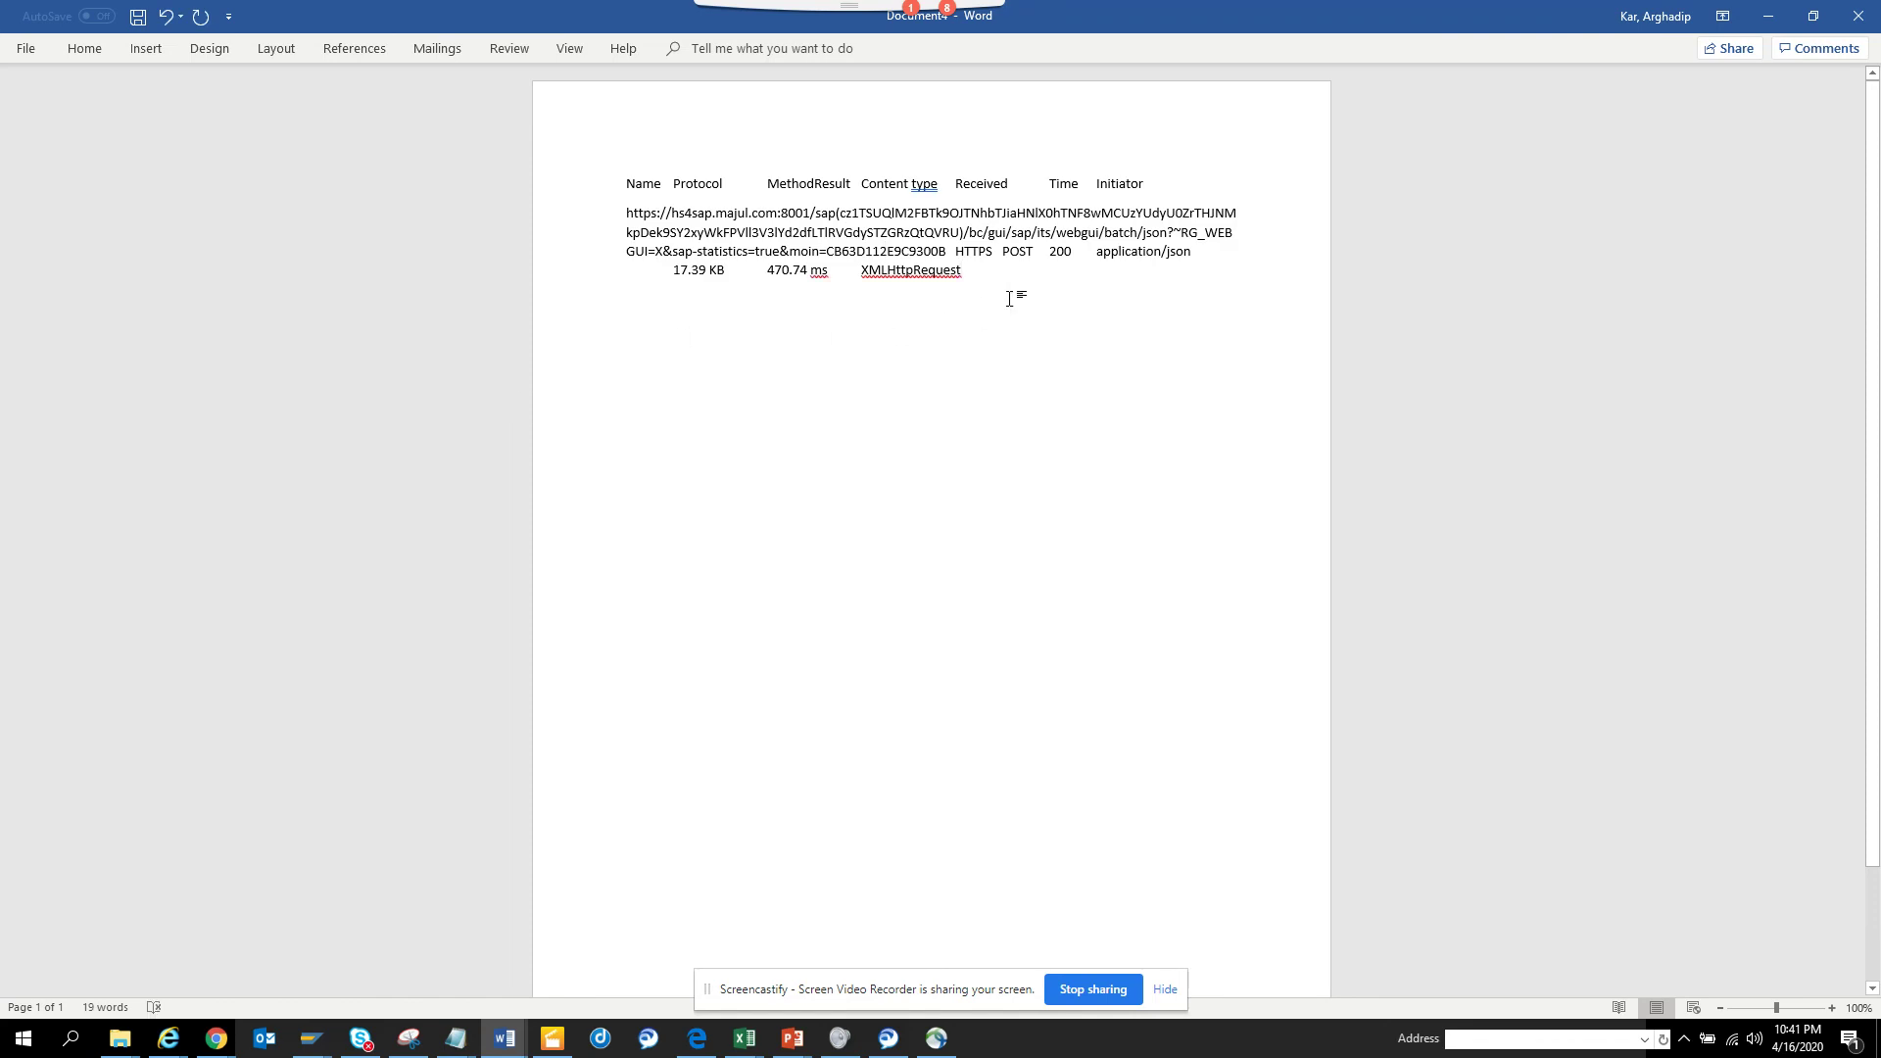
left_click(1034, 289)
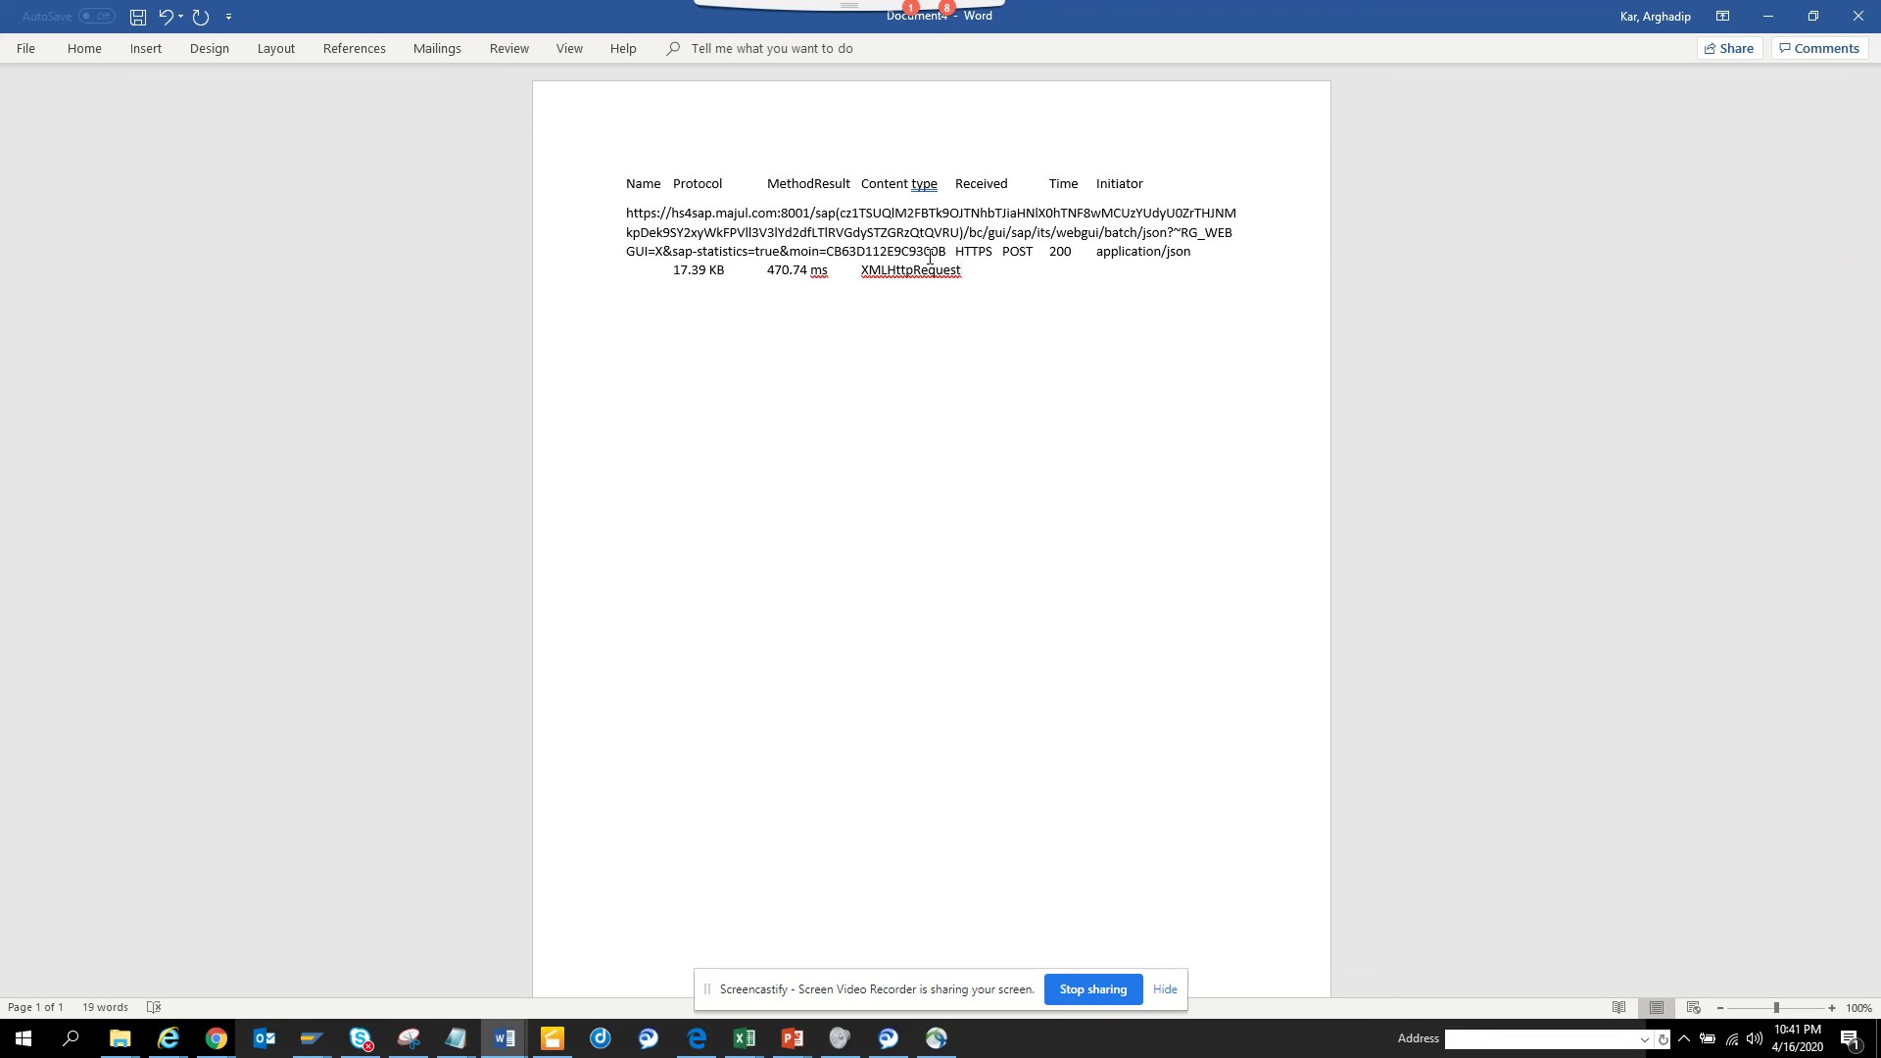
key("alt+Tab")
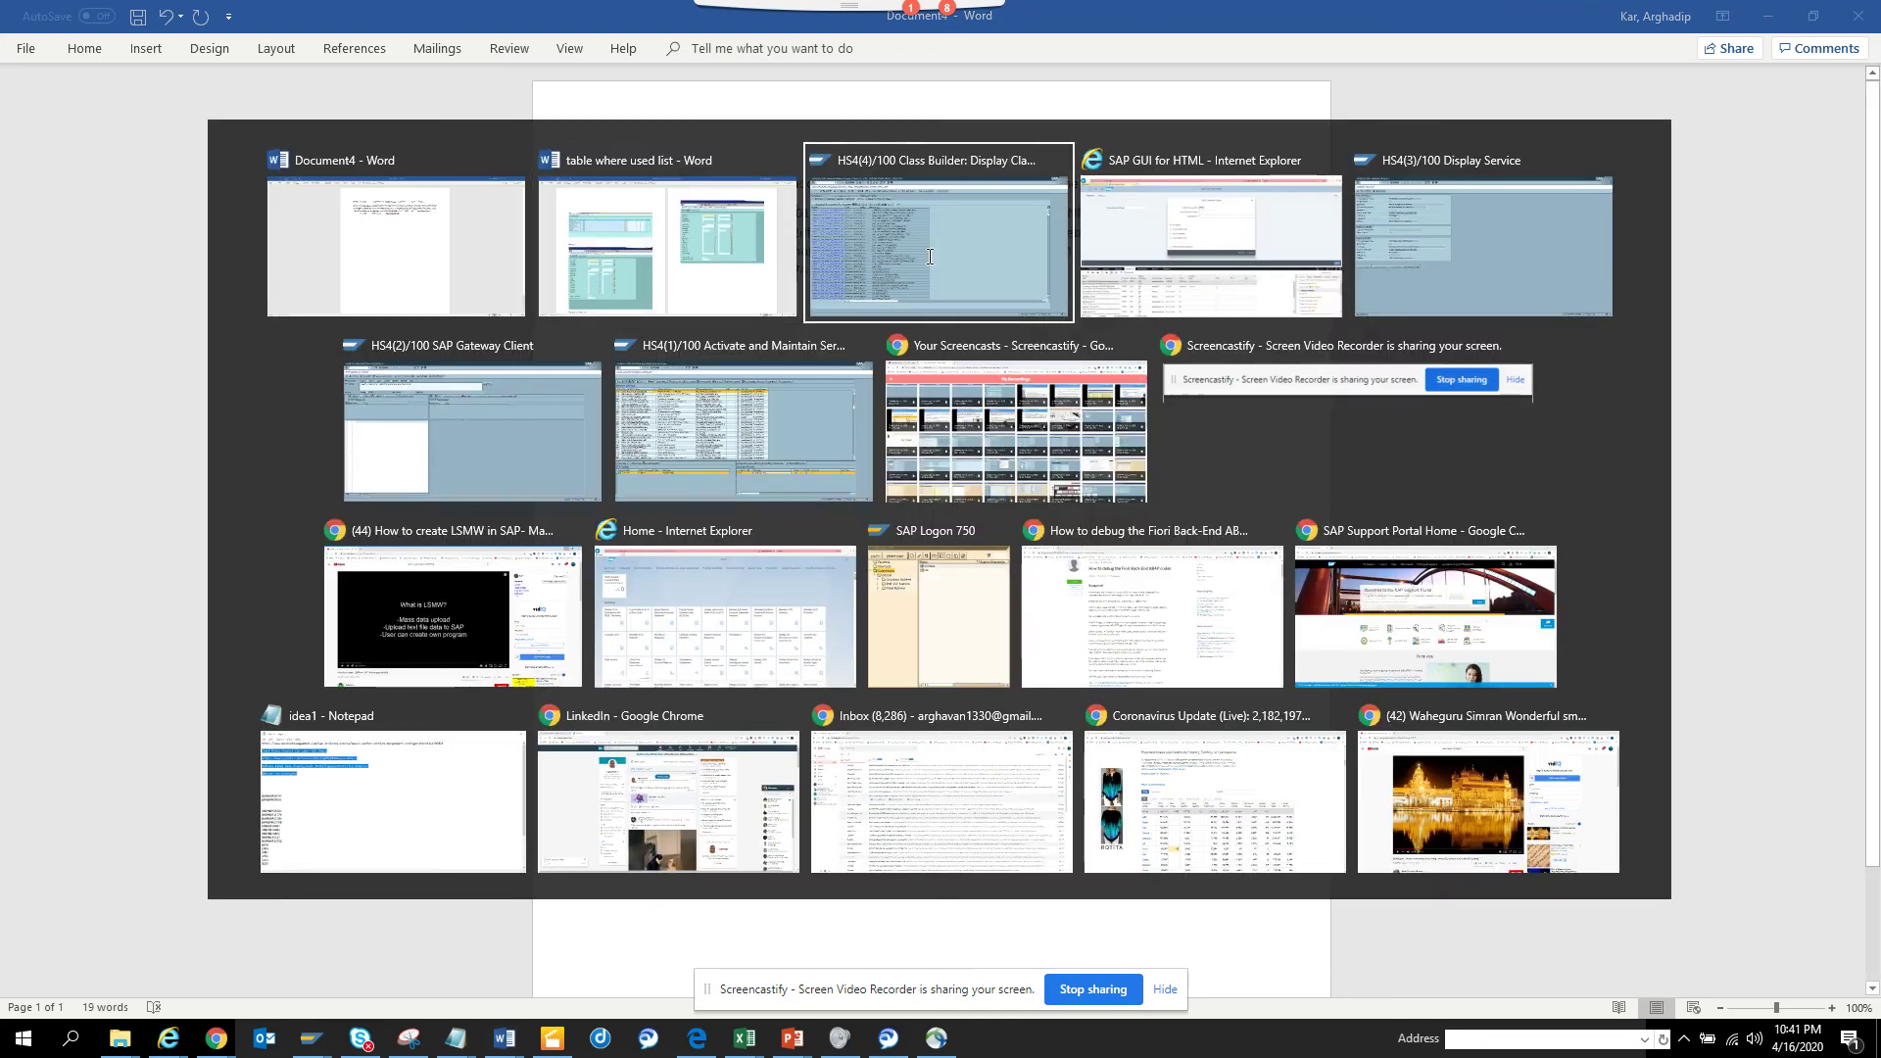
Step: Back in the browser, select the webgui_min.js request and widen the Name/Path column
key("alt+Tab")
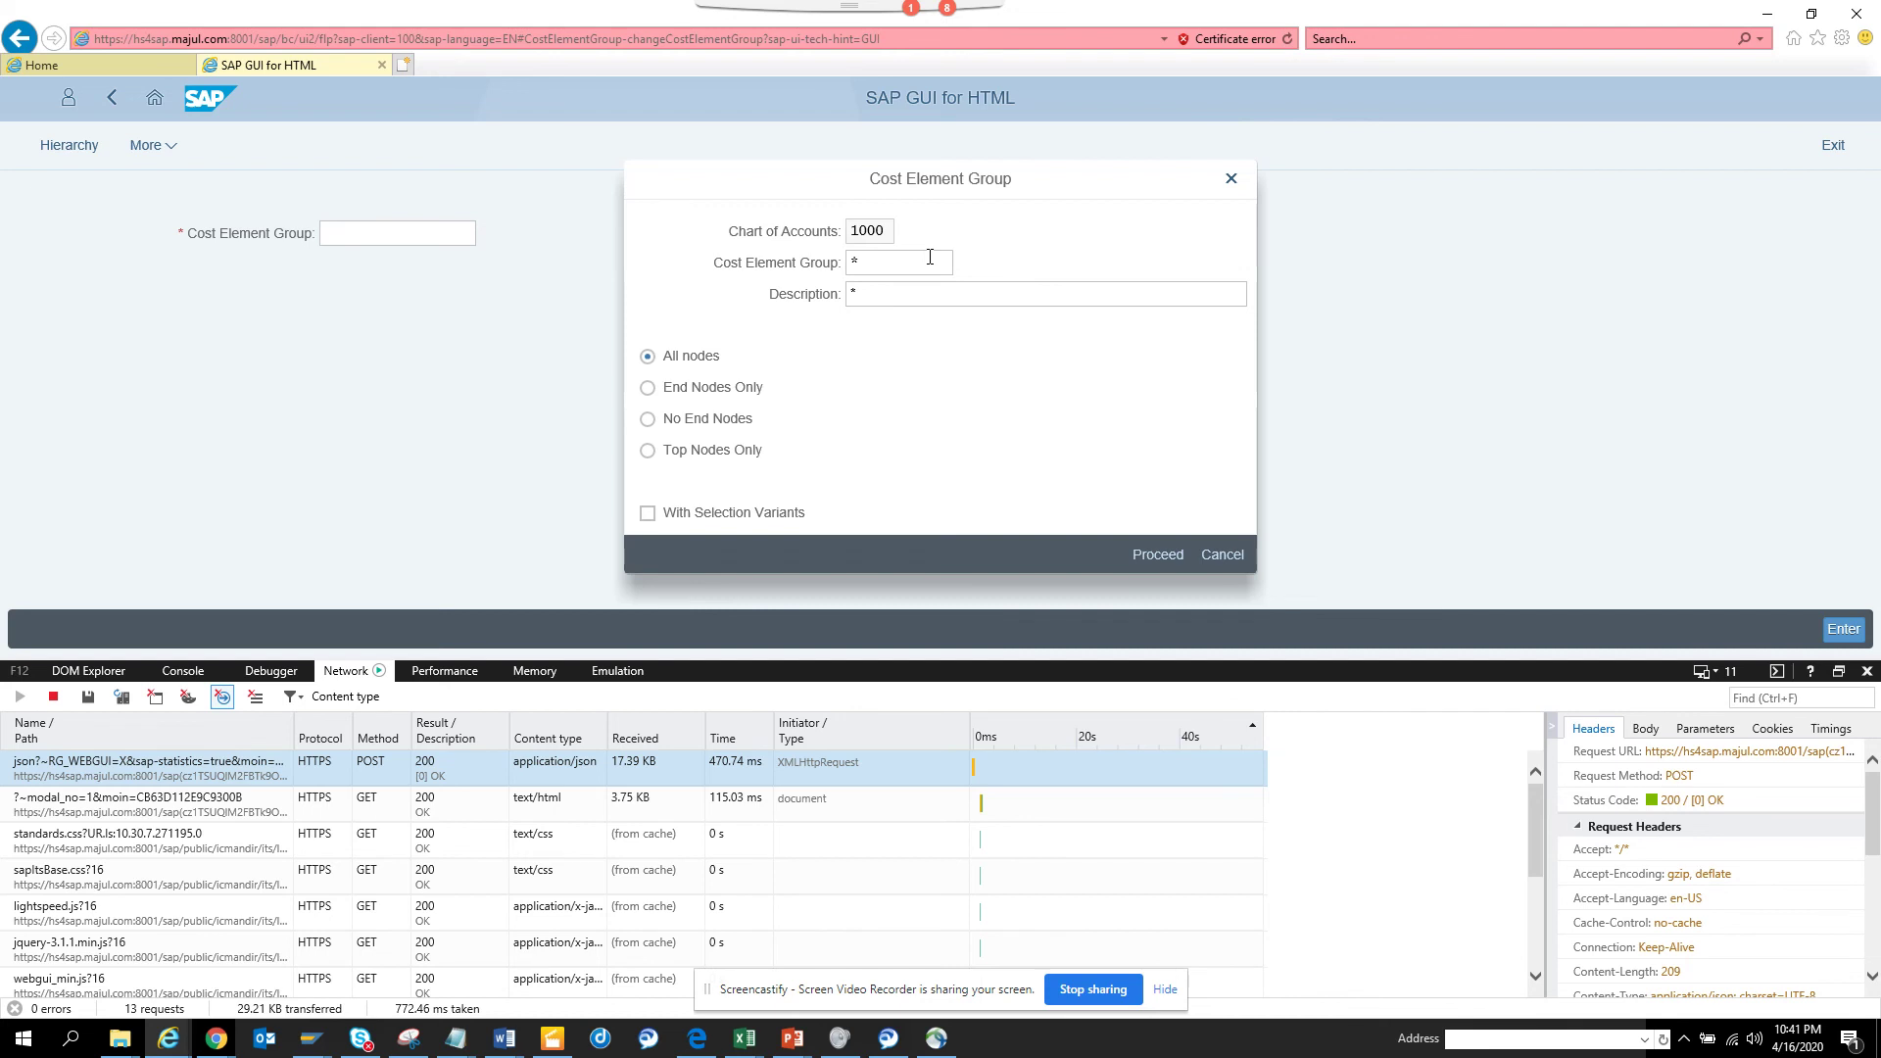
left_click(250, 994)
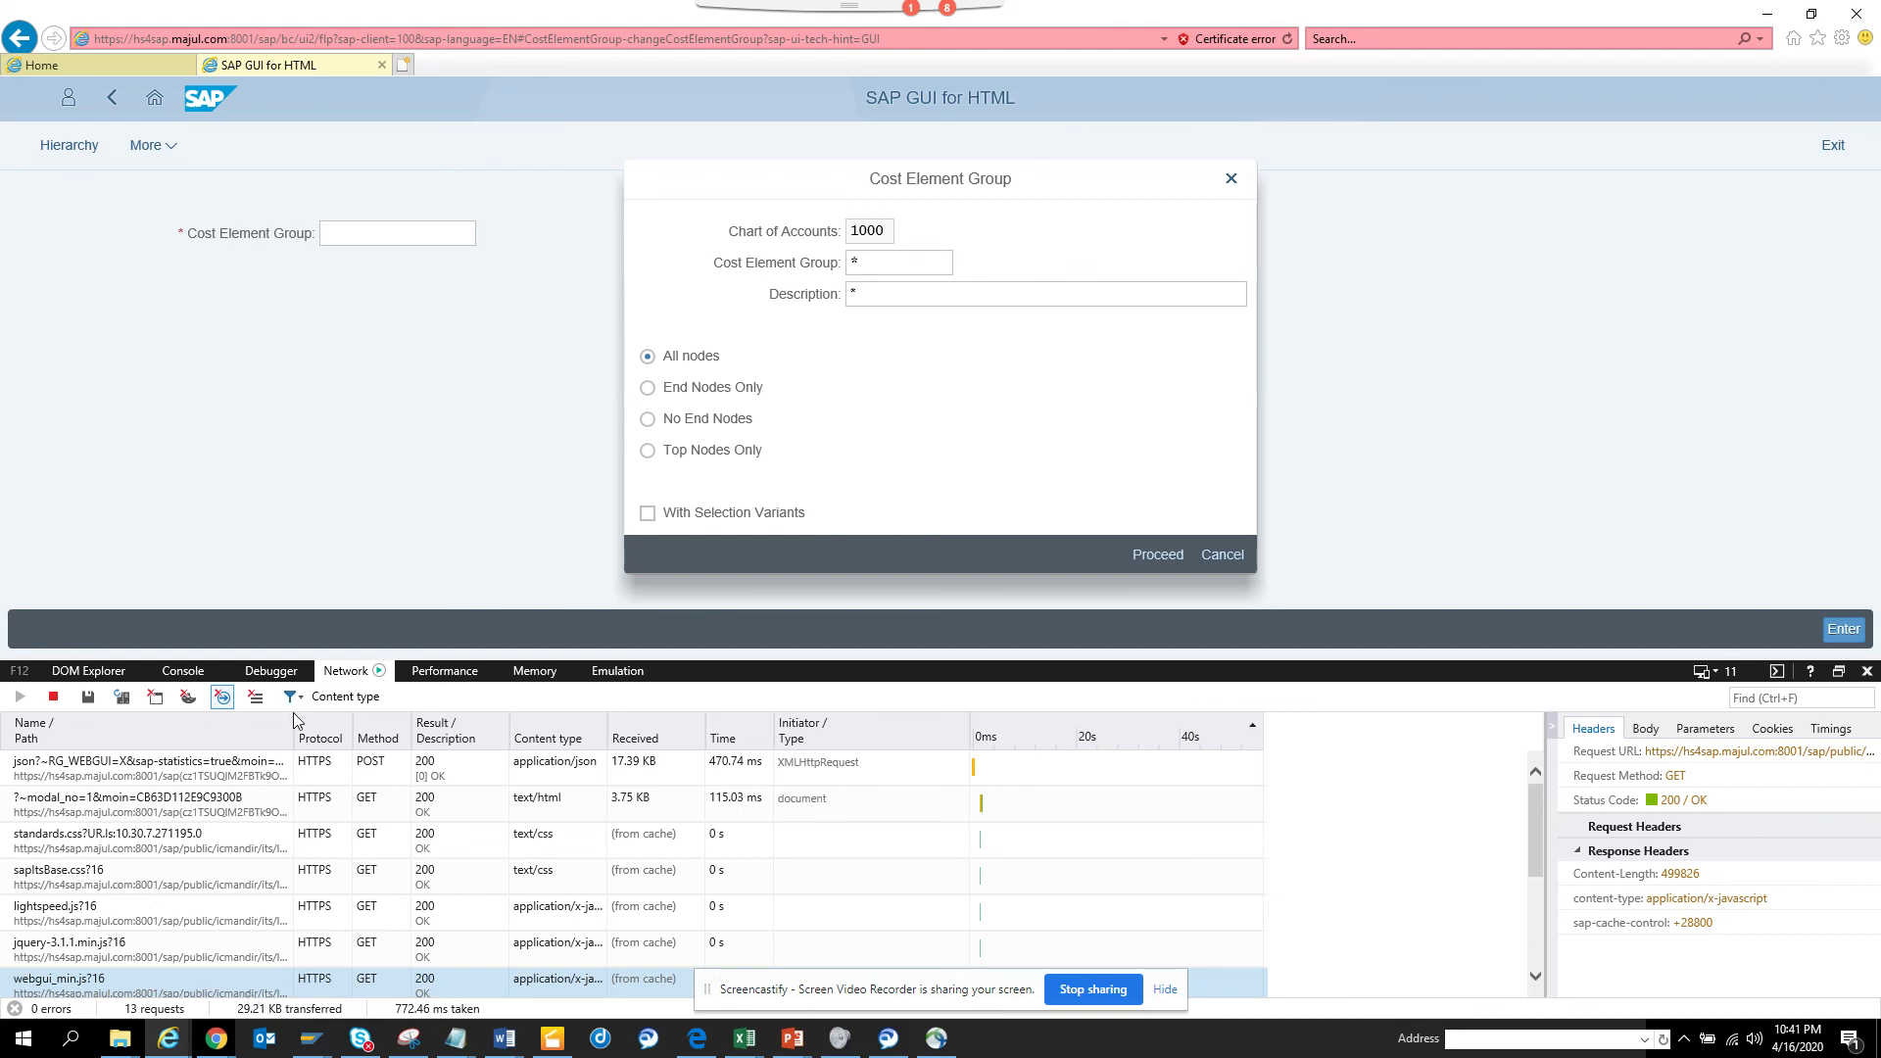
left_click_drag(295, 724, 761, 725)
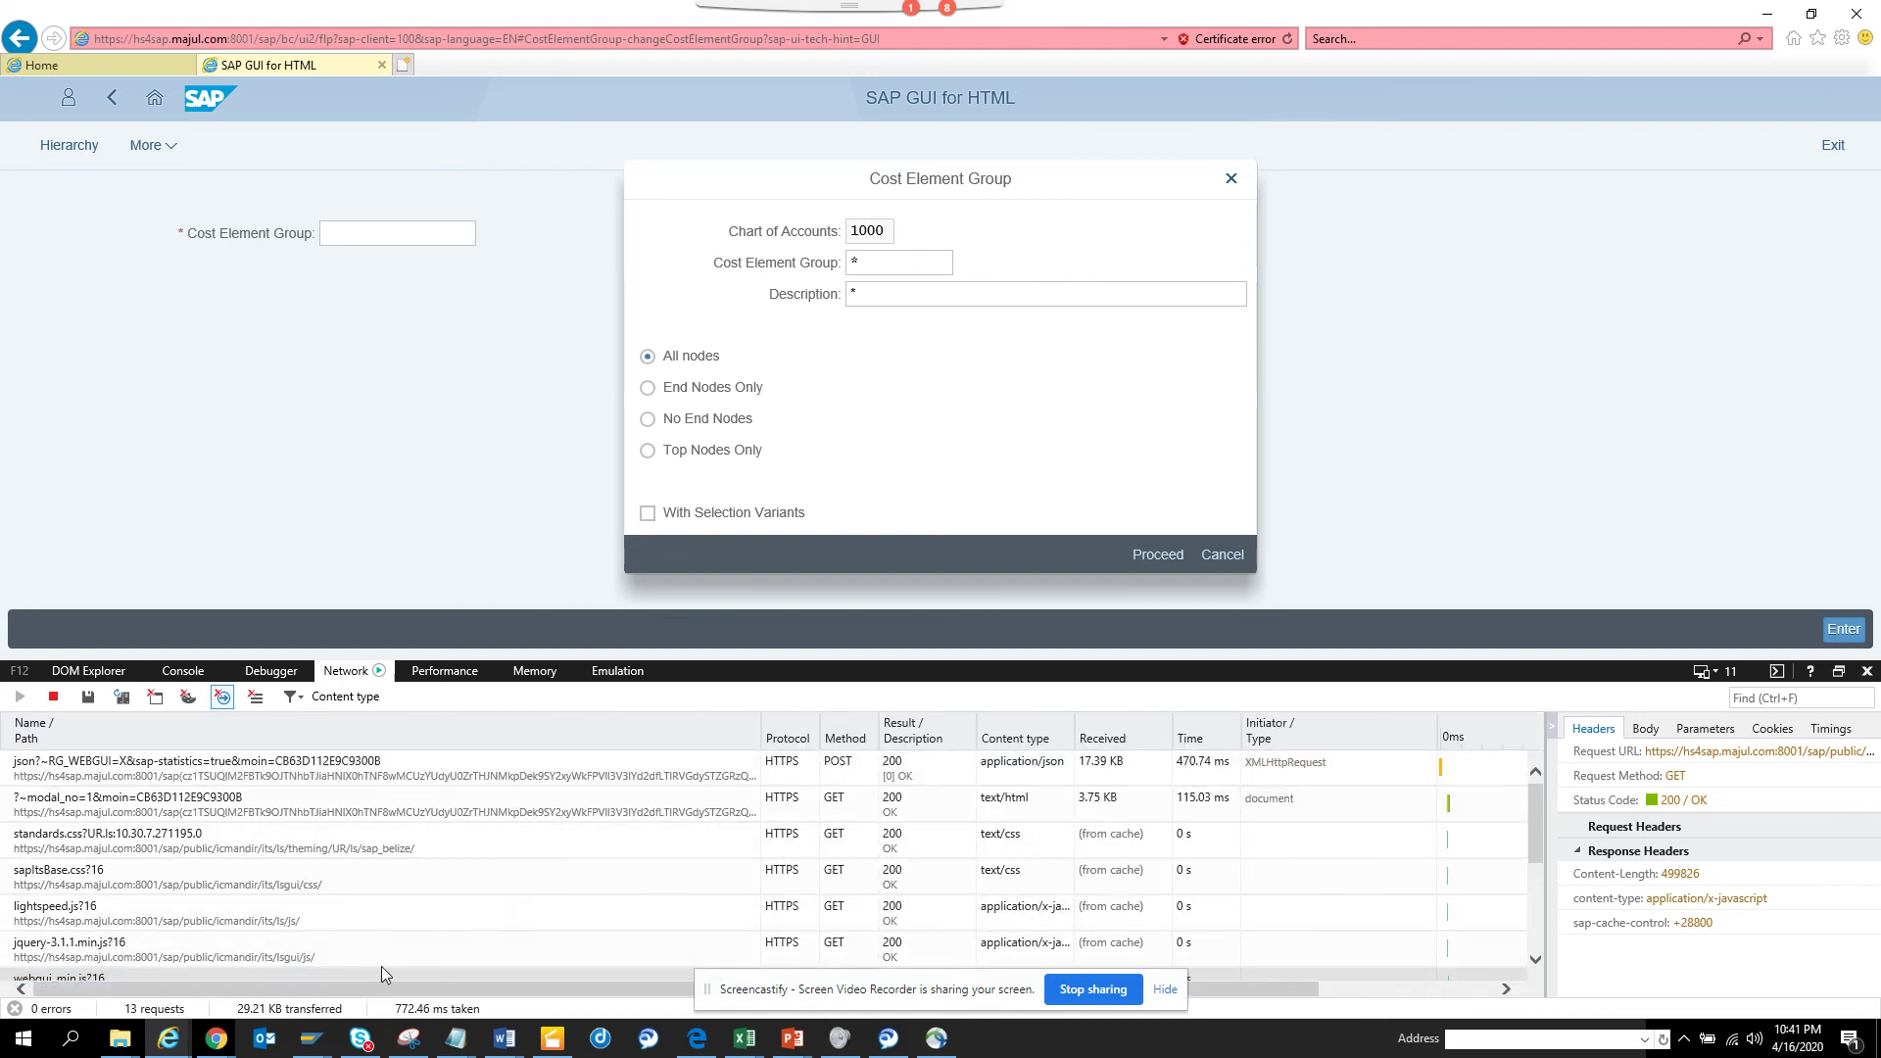